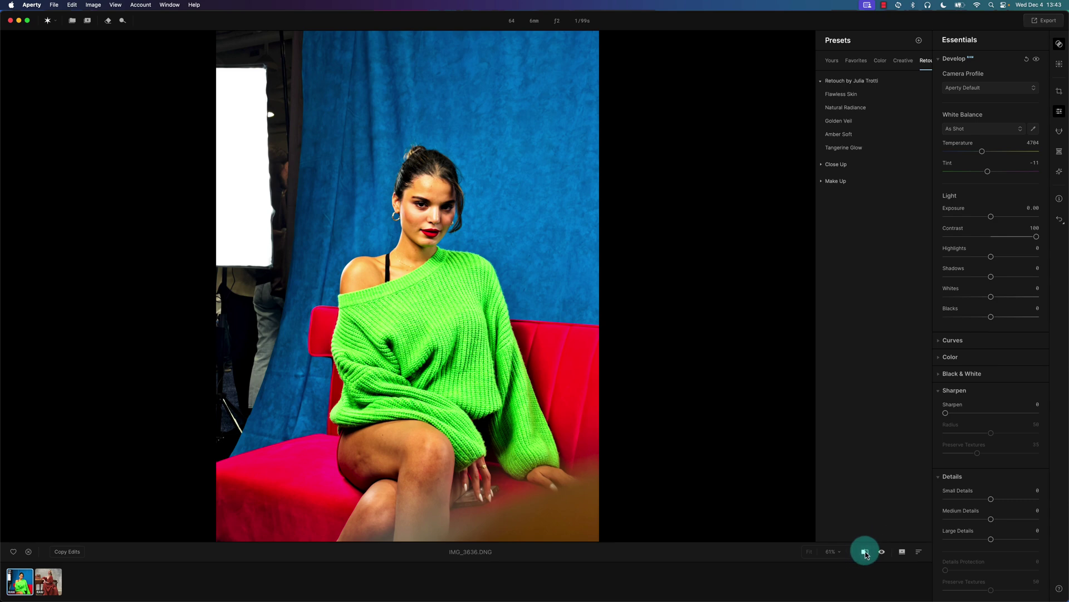
Compare the photo before and after its edits with the split view and the full-image preview toggle.
left_click(865, 552)
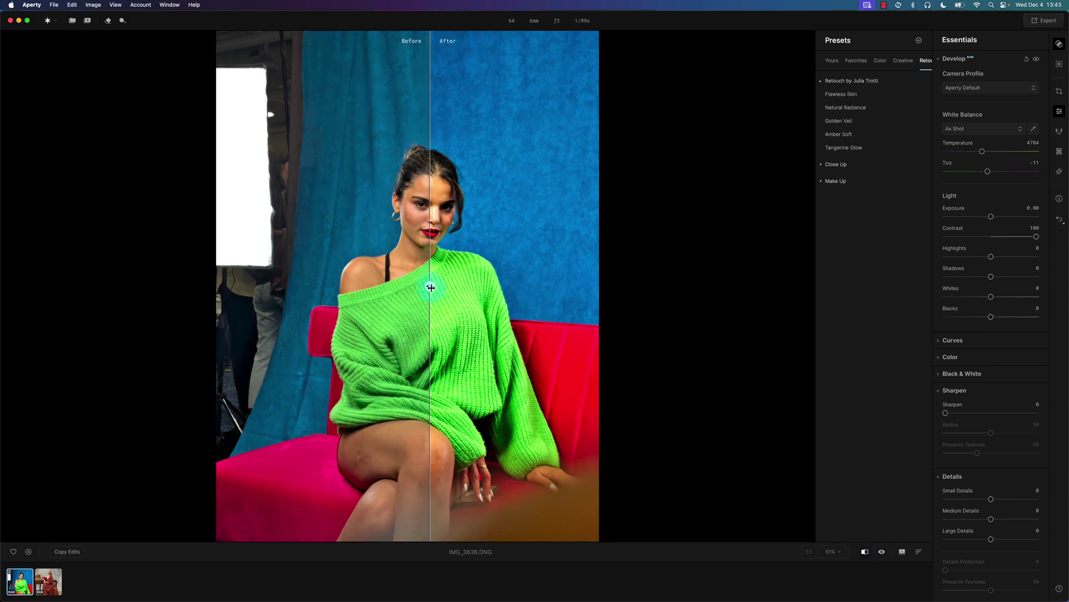
mouse_move(430, 285)
left_mouse_down()
mouse_move(358, 282)
mouse_move(453, 286)
mouse_move(422, 289)
mouse_move(434, 290)
left_mouse_up()
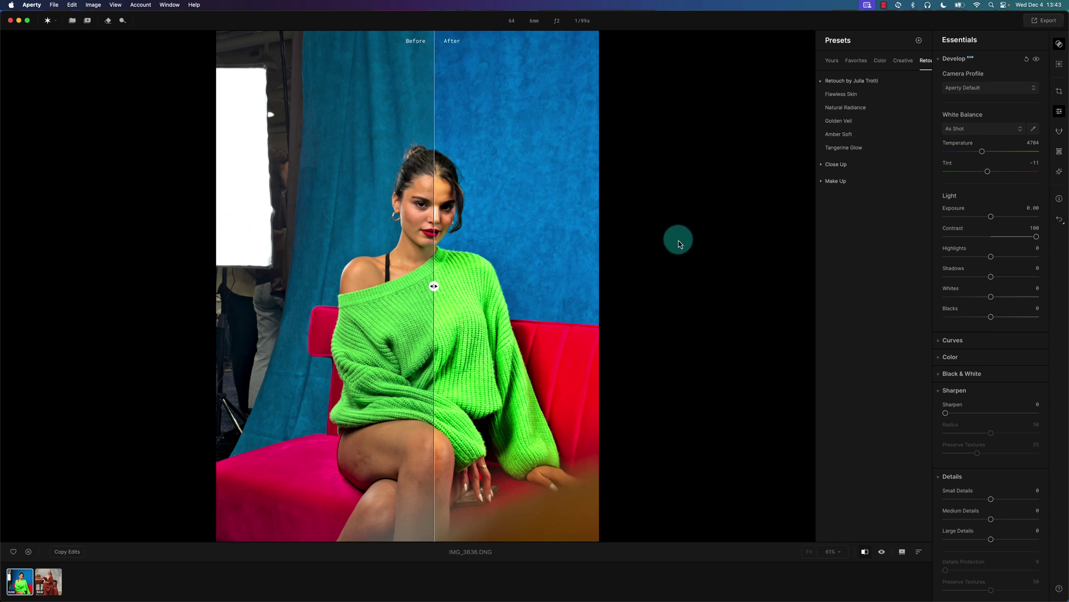
left_click(865, 551)
left_click(882, 551)
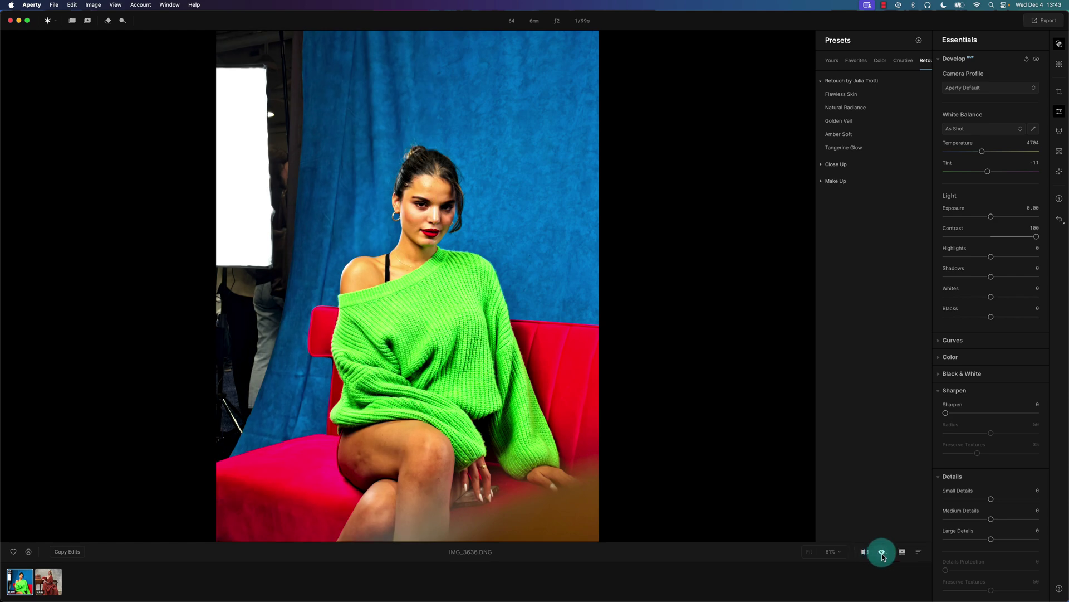
left_click(882, 552)
left_click(883, 553)
left_click(882, 553)
Revert the photo to its original, discarding all edits.
left_click(1061, 224)
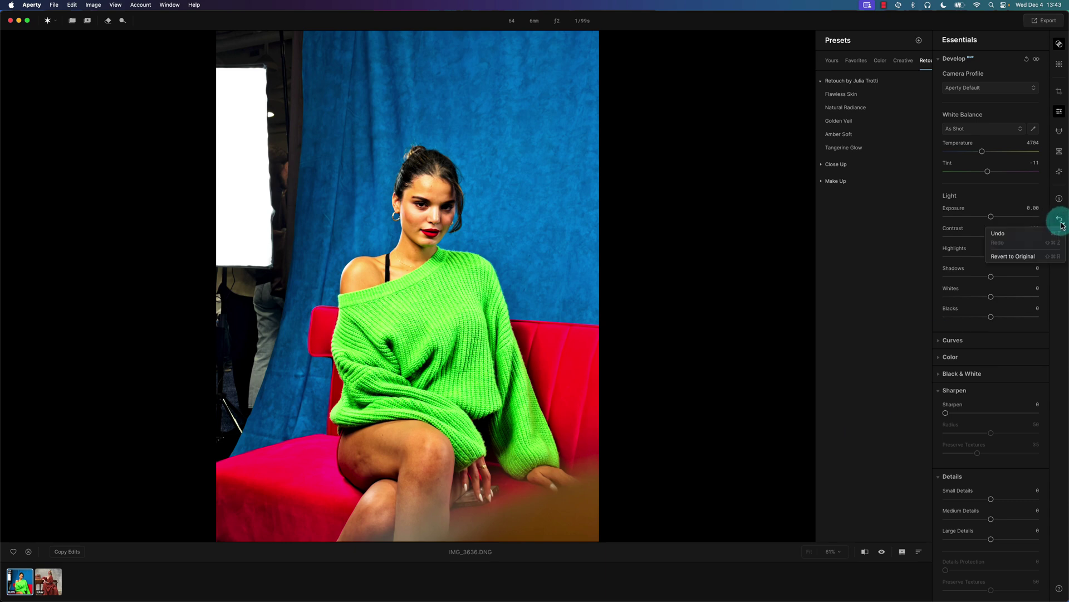
left_click(1010, 256)
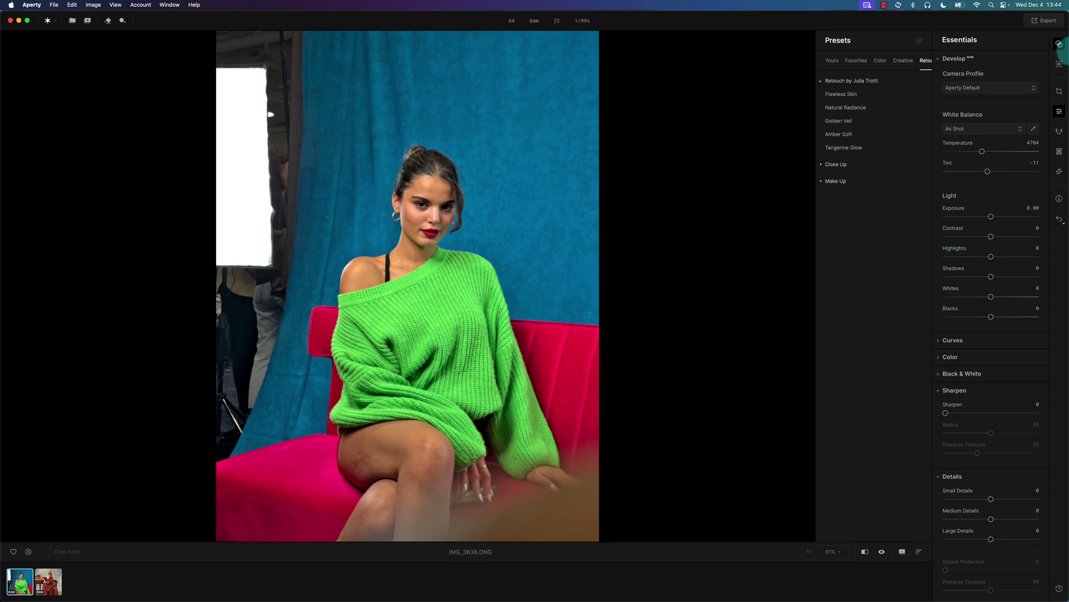
Look through the preset collections, including the Color, Creative and retouching categories.
left_click(1059, 44)
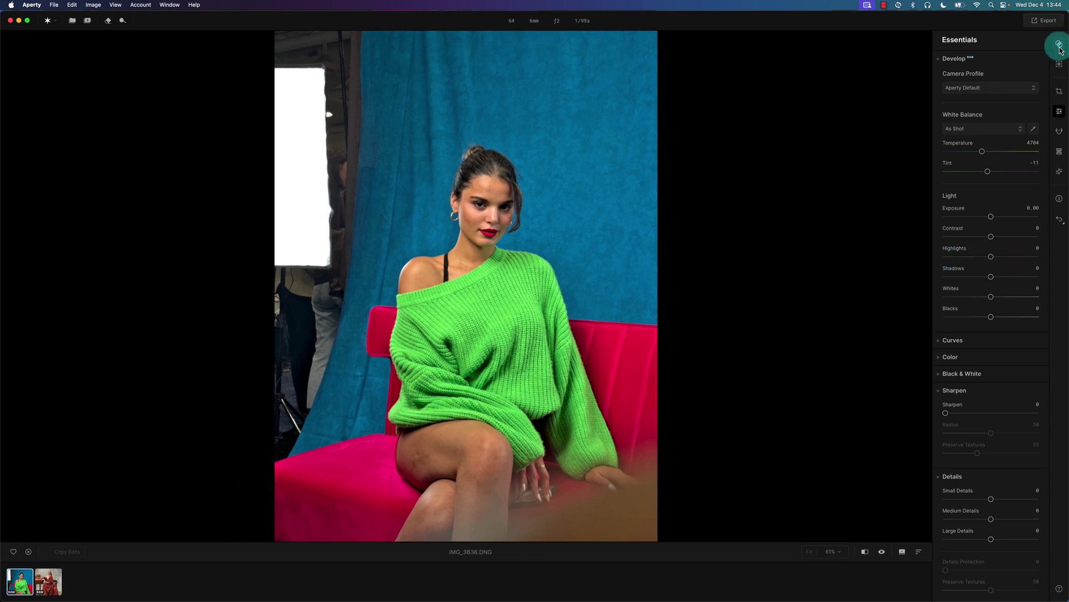
left_click(1059, 45)
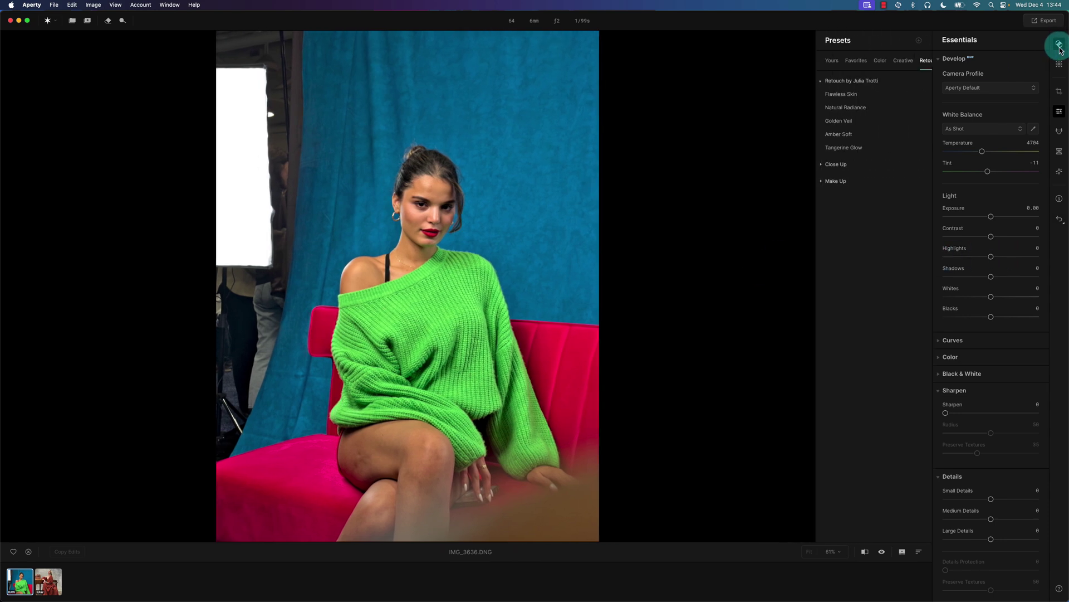
left_click(851, 61)
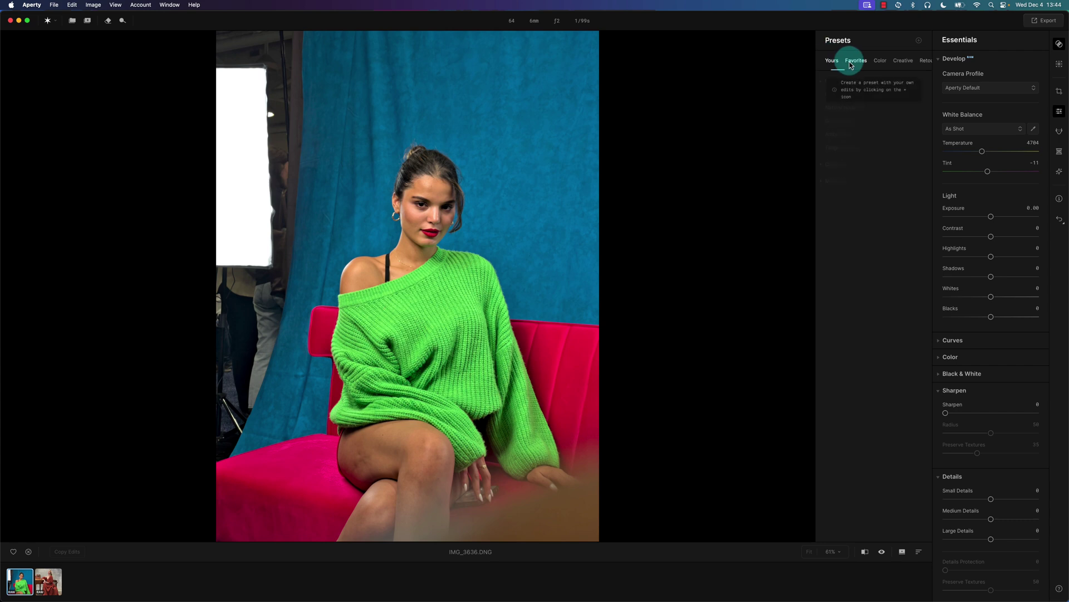
left_click(880, 60)
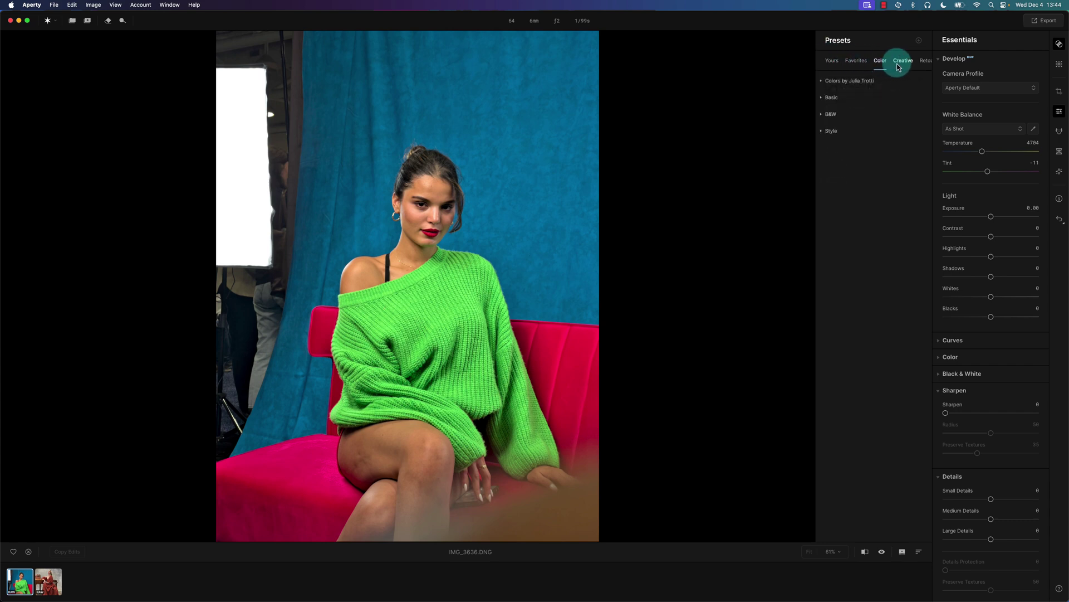
left_click(901, 62)
left_click(926, 63)
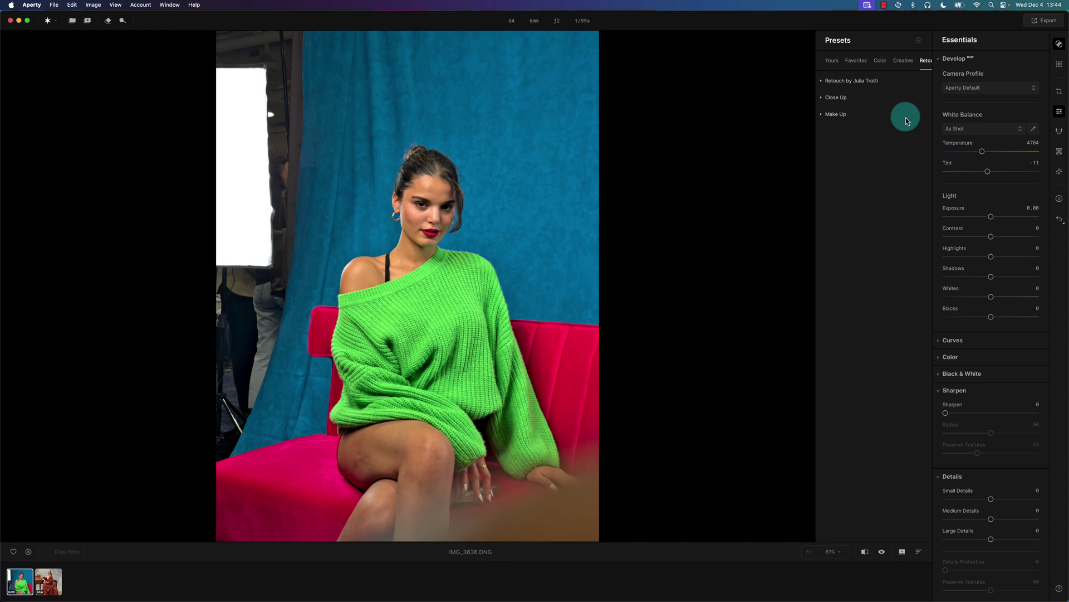
Apply the Natural Radiance retouching preset at 100 and compare the photo before and after in split view.
left_click(826, 83)
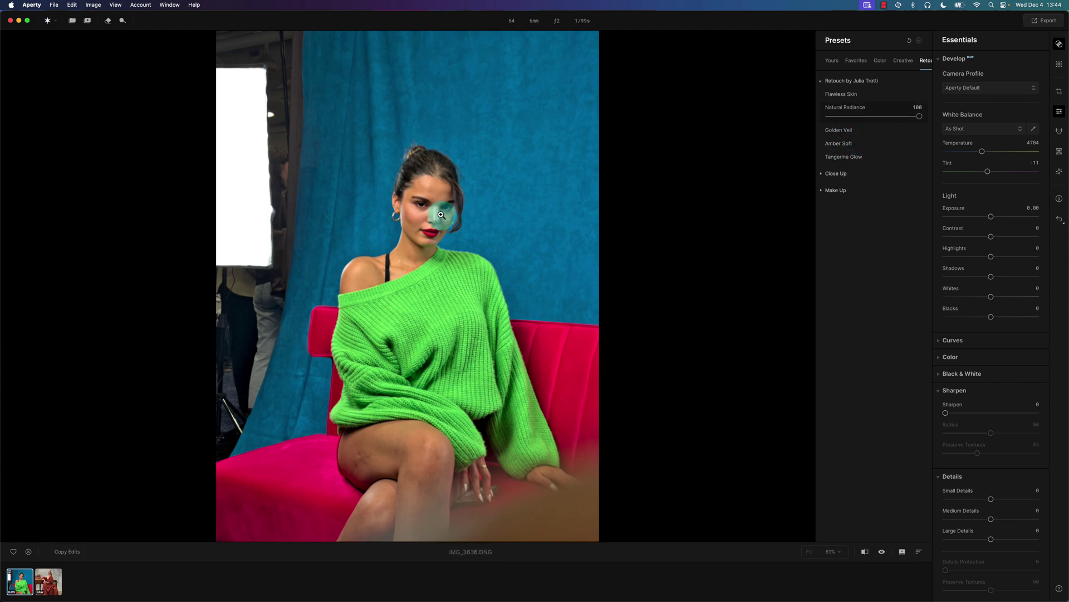
left_click(864, 551)
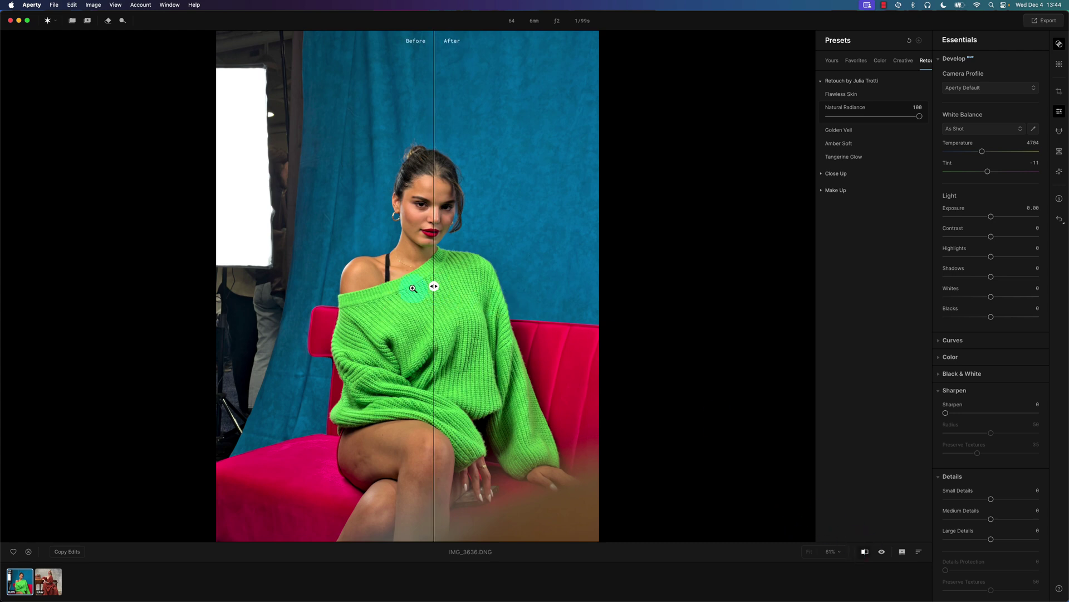
mouse_move(434, 286)
left_mouse_down()
mouse_move(406, 282)
mouse_move(492, 281)
mouse_move(354, 282)
mouse_move(435, 286)
left_mouse_up()
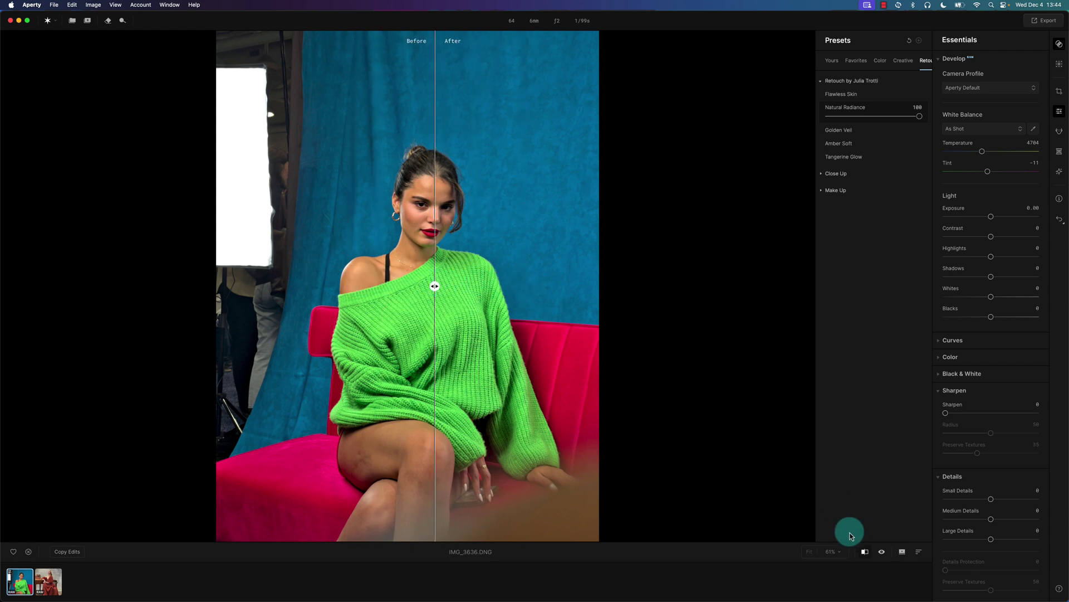
left_click(866, 552)
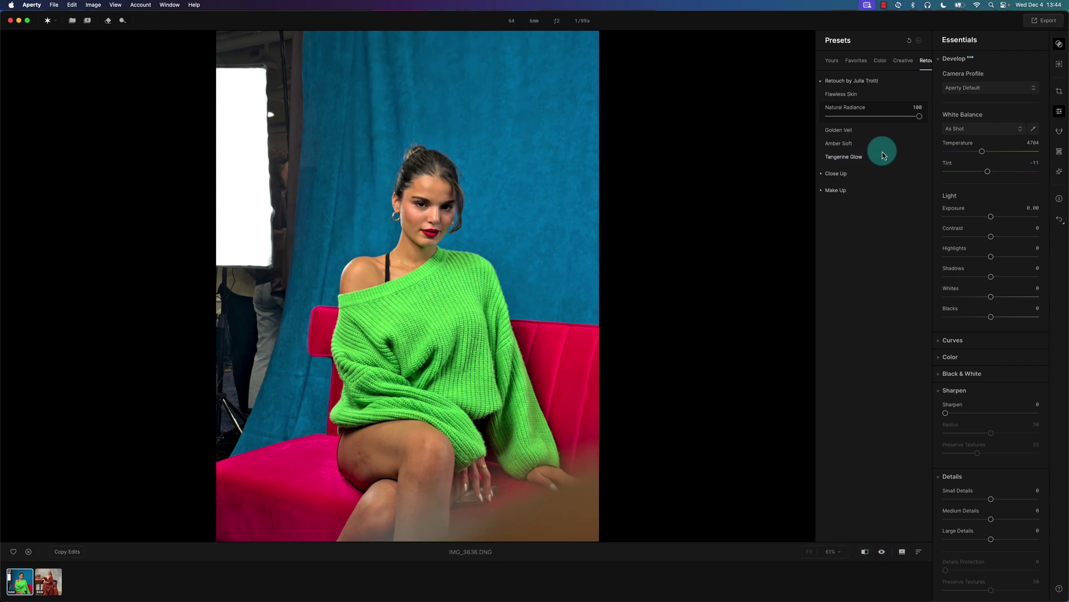
Apply the Tangerine Glow preset and reduce its strength to 16.
left_click(841, 156)
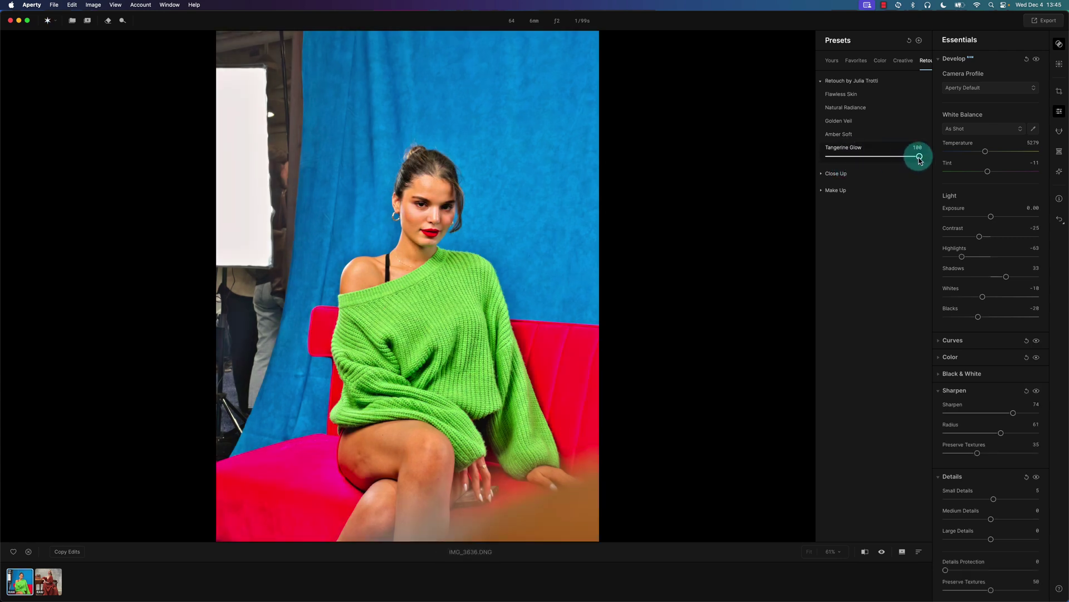
left_click_drag(918, 158, 842, 163)
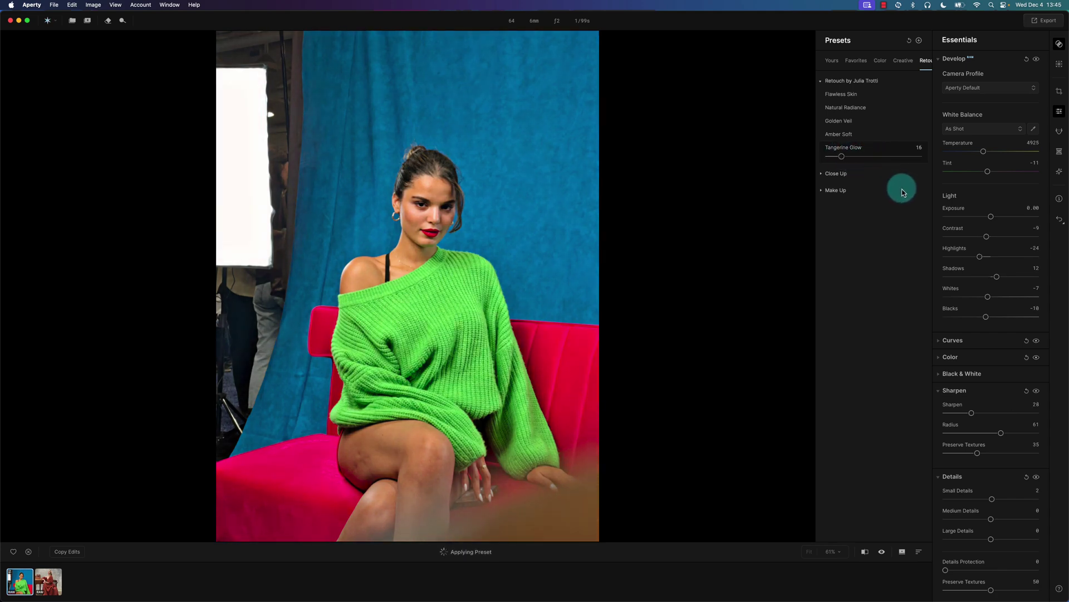
Try the Red Lips make-up preset at 100, and revert the photo to its original.
left_click(822, 193)
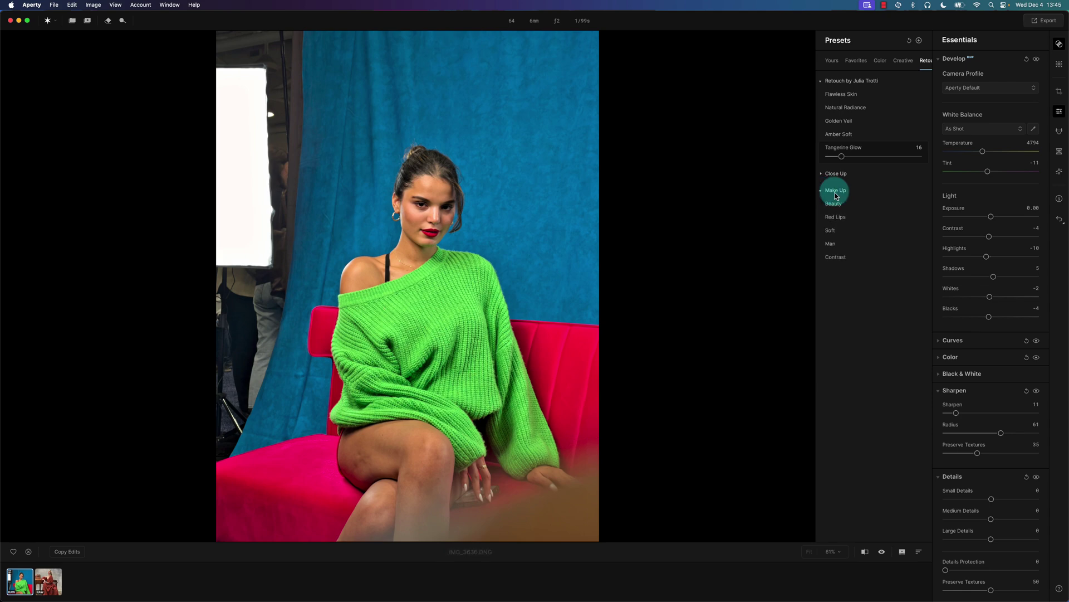
left_click(843, 218)
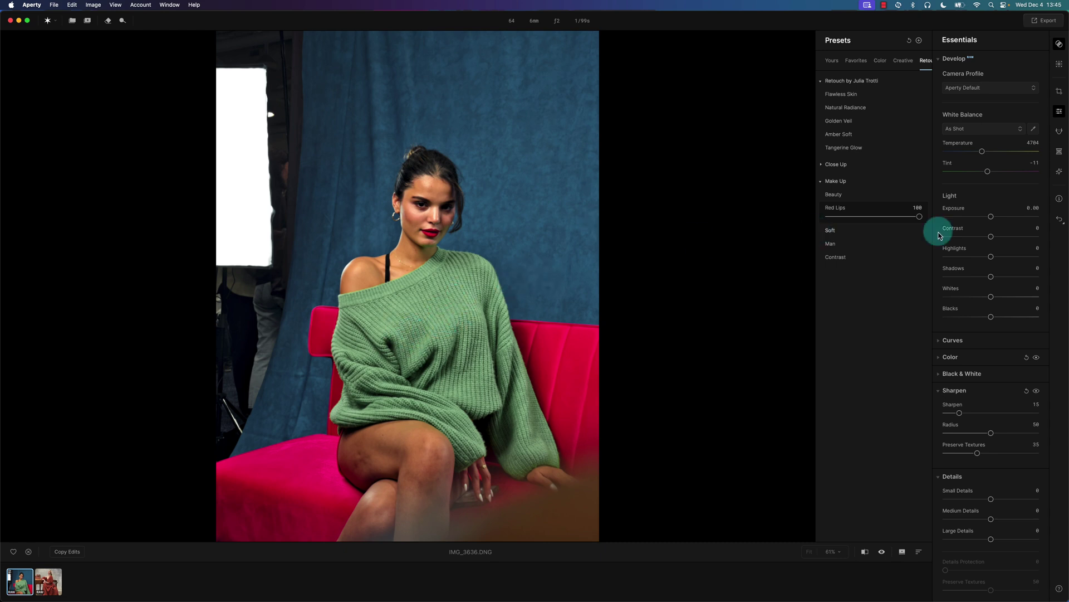
left_click(1062, 221)
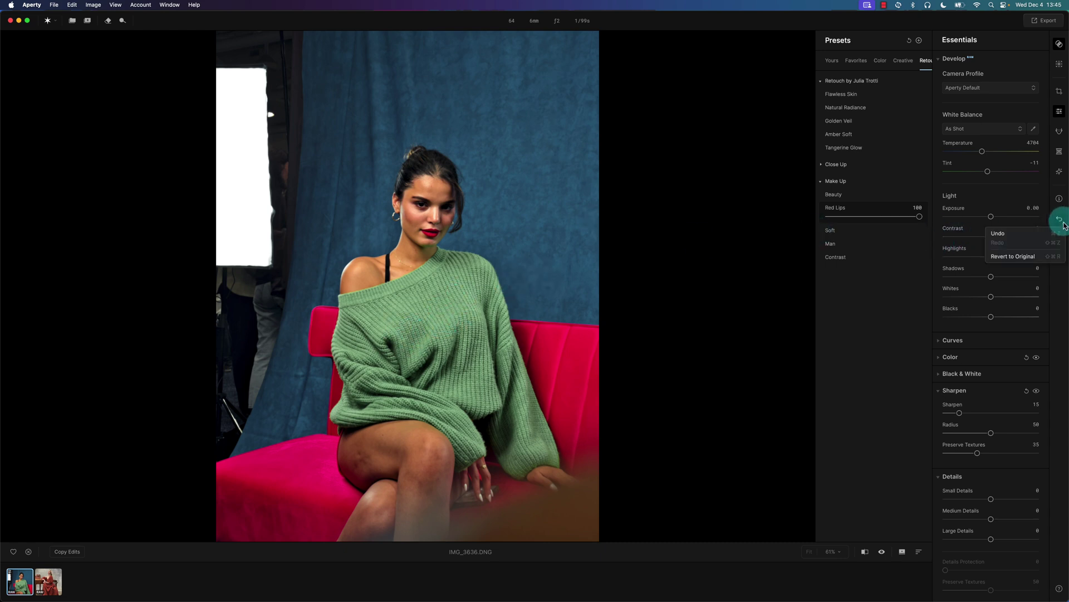
left_click(1016, 258)
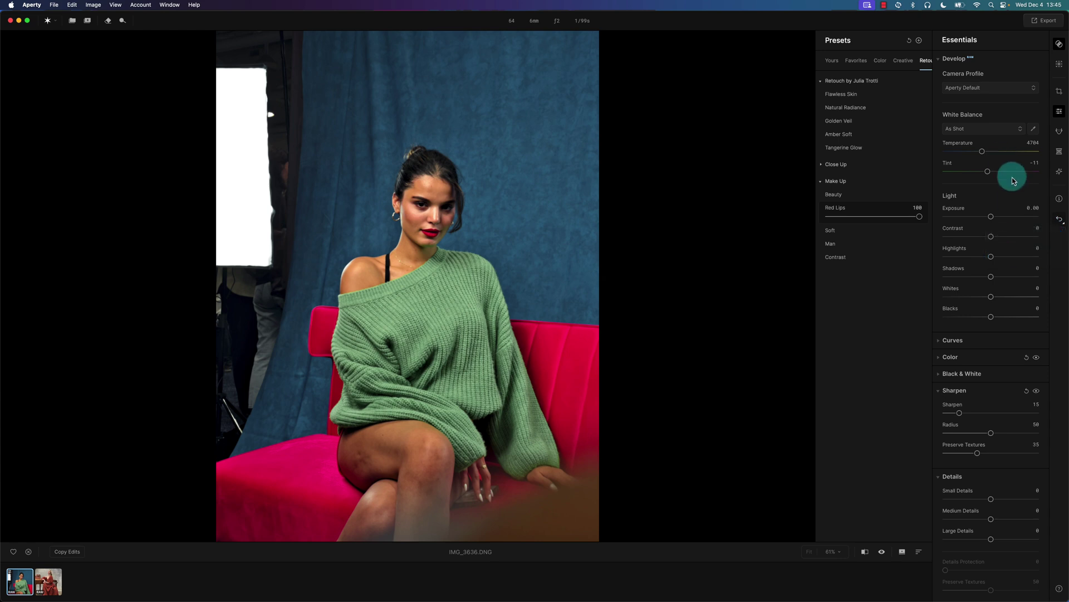
Crop the photo with the Free aspect ratio to a head-and-shoulders framing of the woman.
left_click(1060, 91)
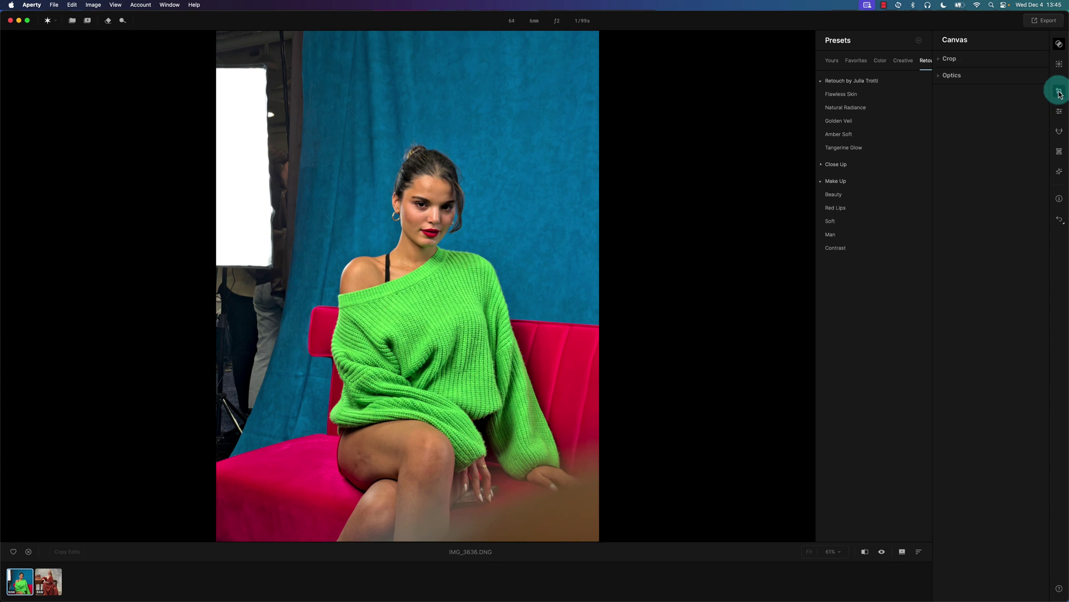
left_click(964, 63)
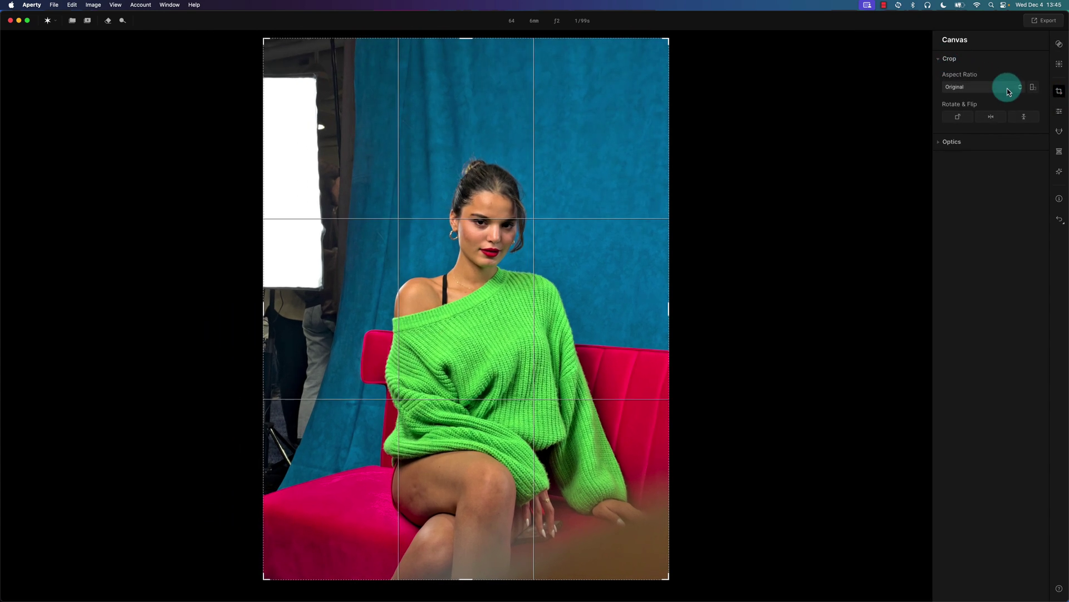
left_click(985, 87)
left_click(967, 74)
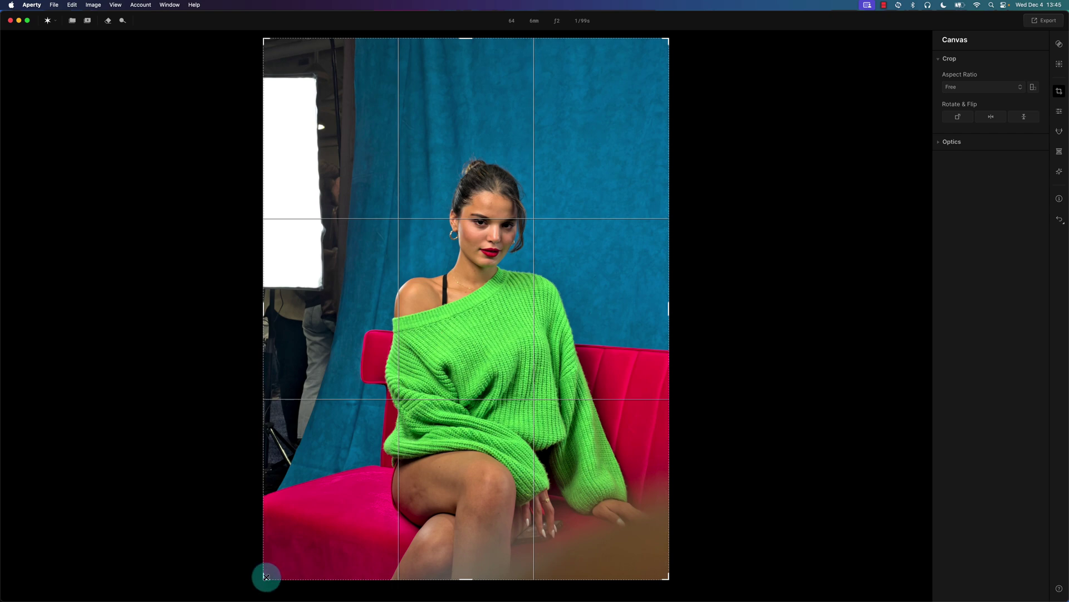
left_click_drag(265, 576, 382, 316)
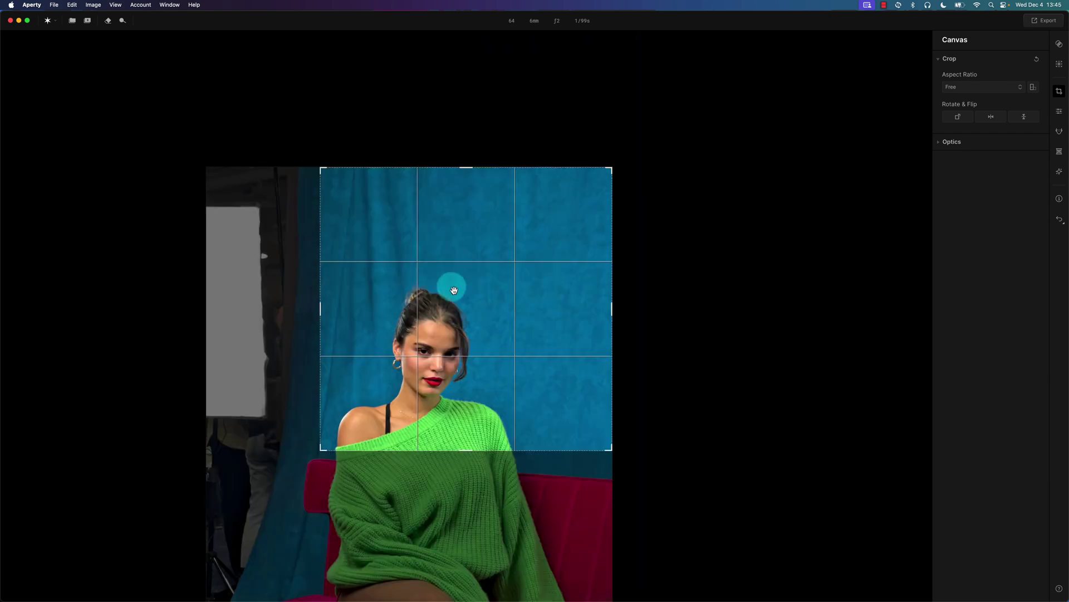
left_click_drag(613, 168, 521, 255)
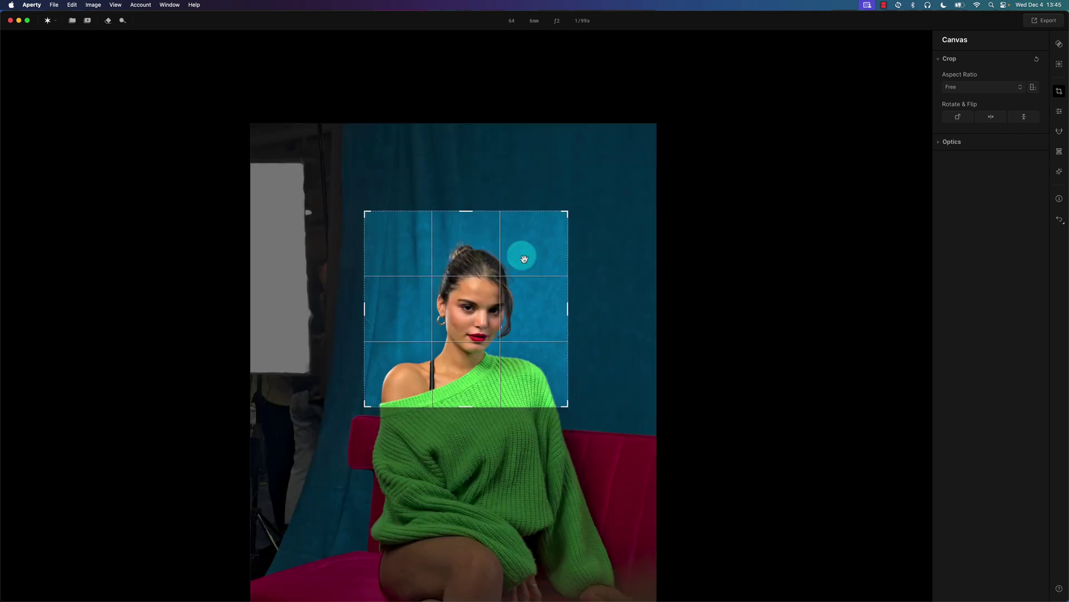
left_click(1058, 91)
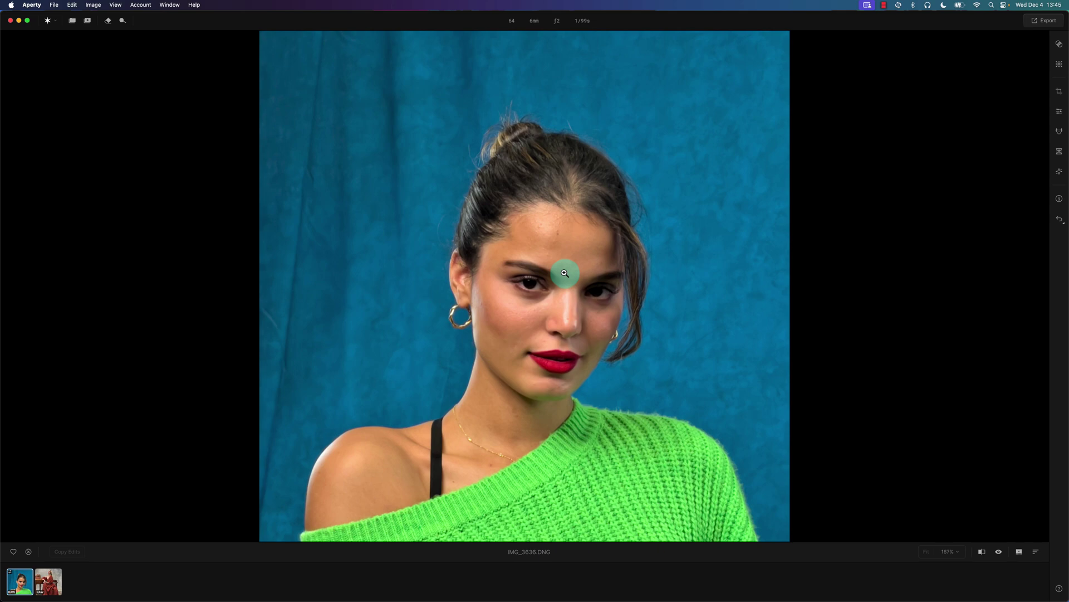
Try export settings that resize the photo's Long Edge to 3000, and cancel the export.
left_click(1049, 22)
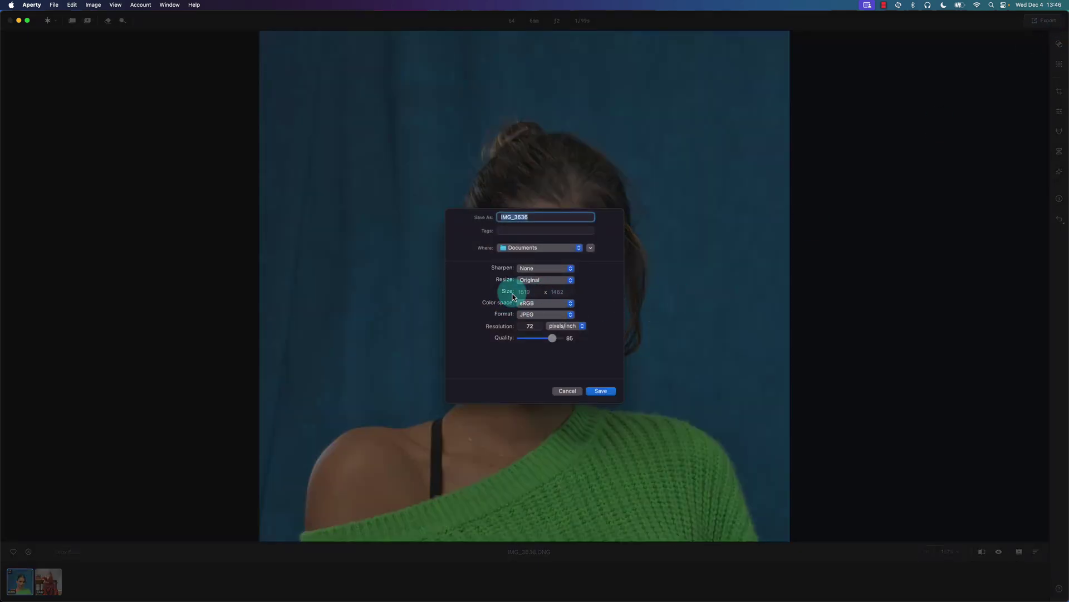
left_click(562, 286)
left_click(592, 282)
left_click(554, 279)
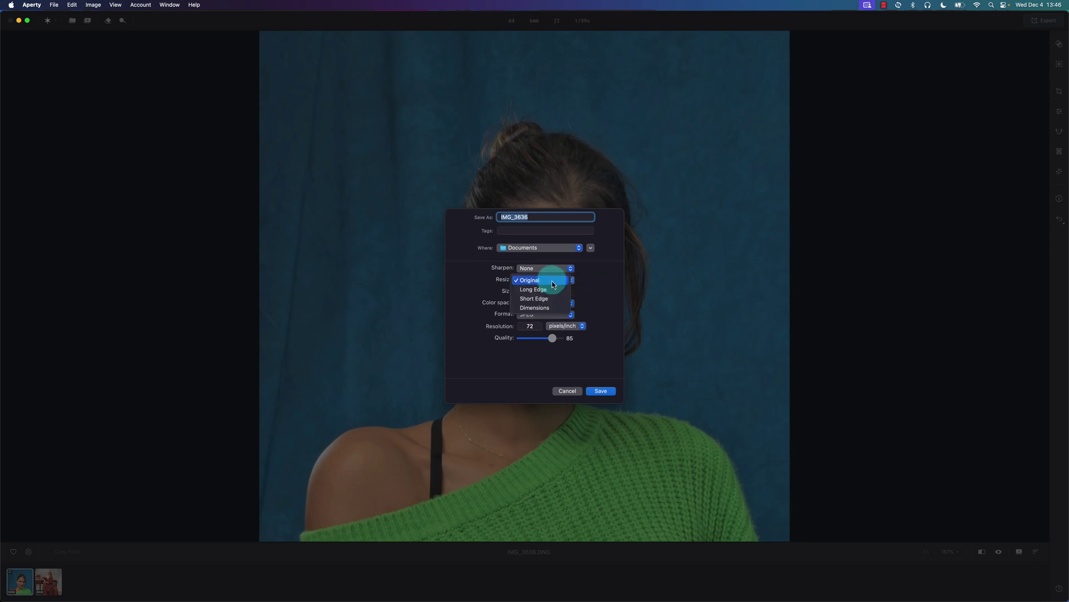
key("Return")
double_click(560, 292)
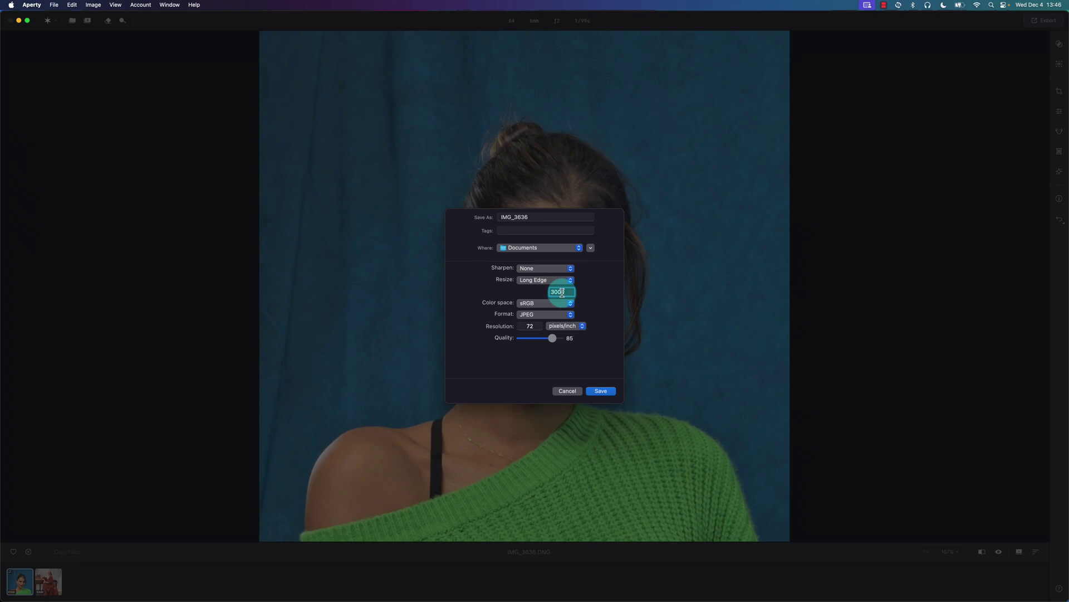
type("3000")
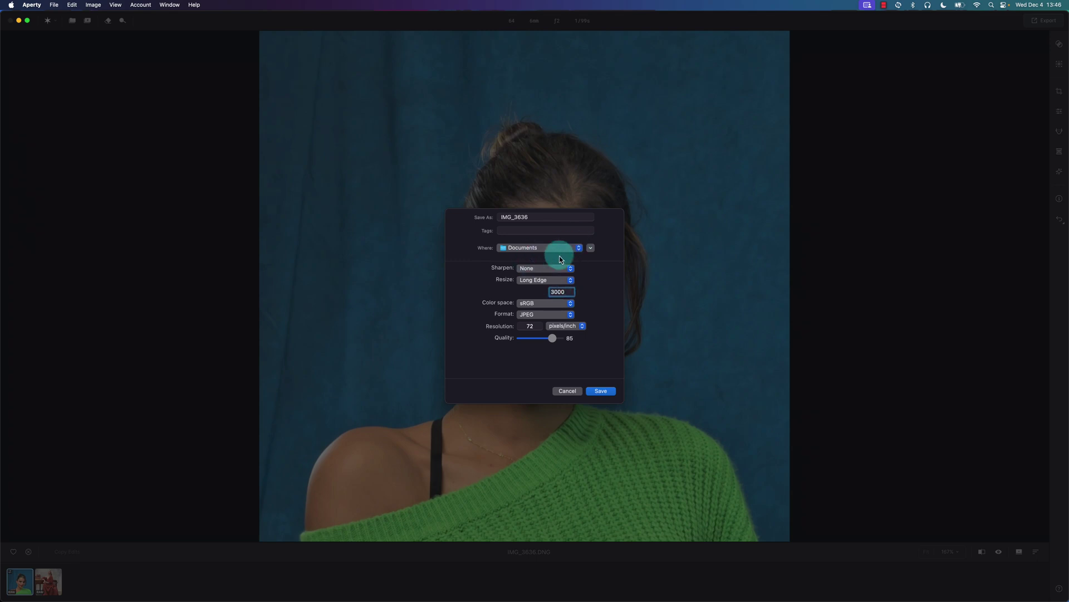
left_click(563, 389)
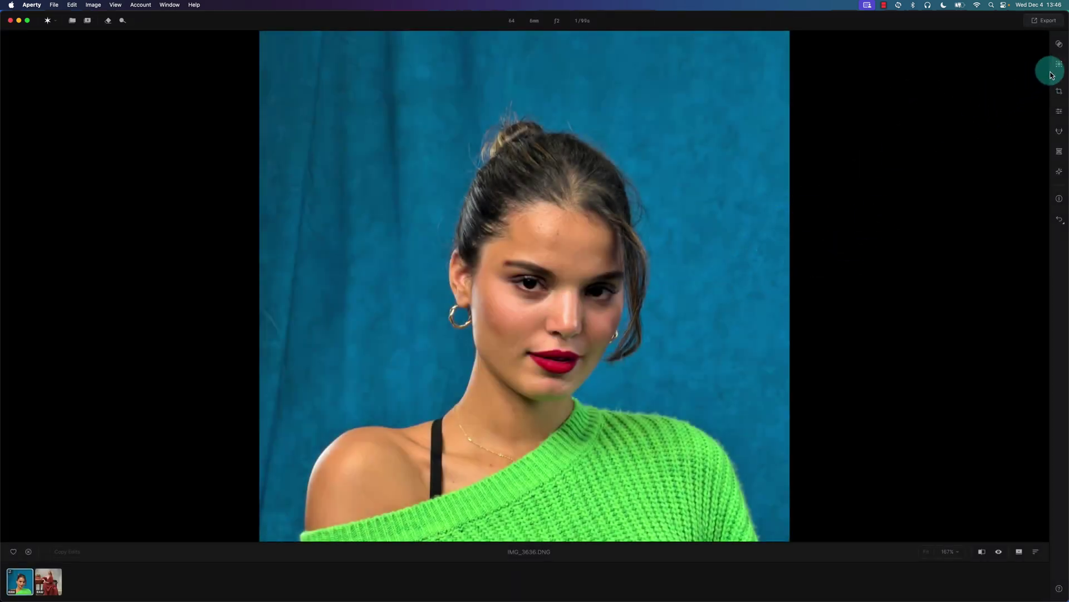
View the masking options alongside the Essentials adjustments, and leave only Essentials open.
left_click(1060, 66)
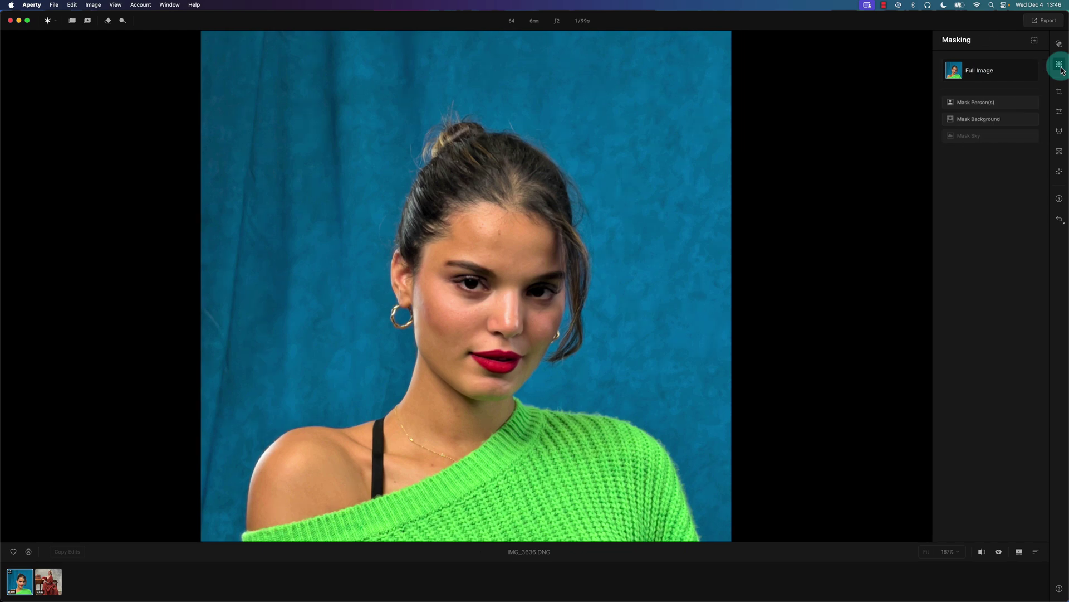
left_click(976, 103)
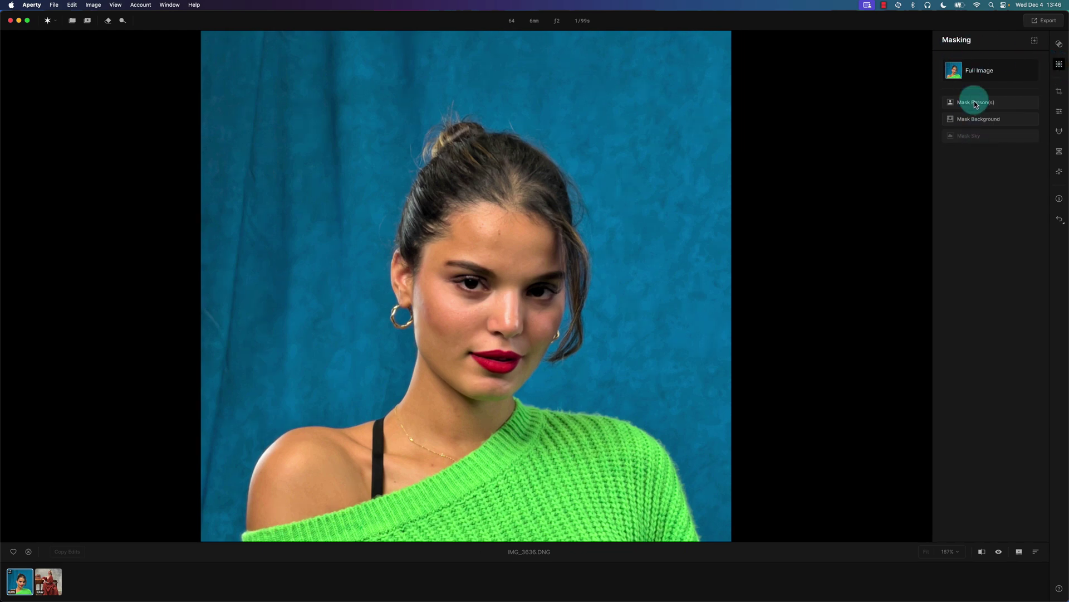
left_click(1060, 113)
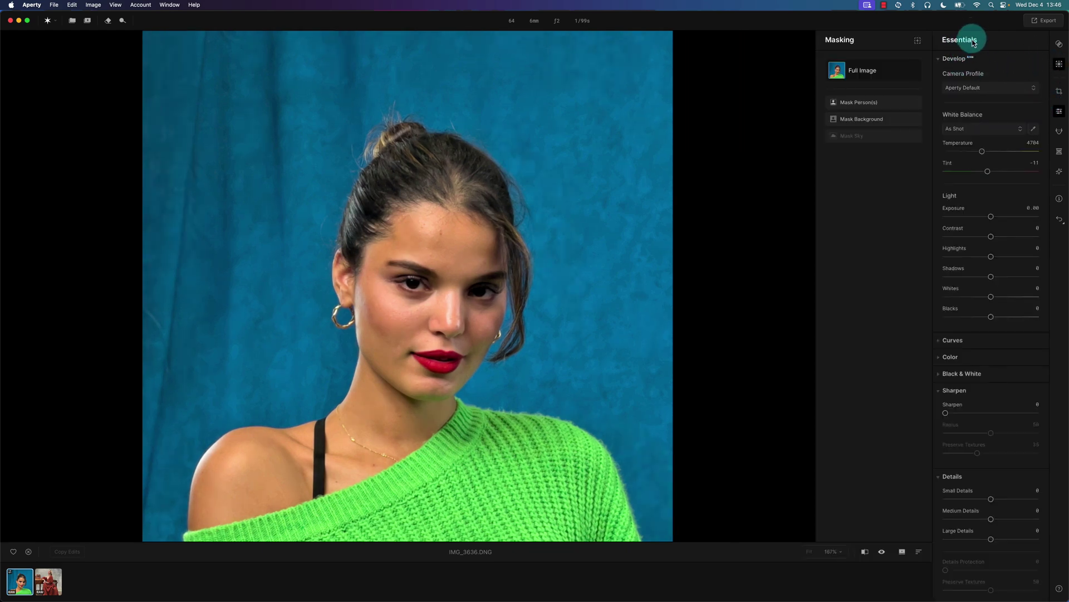
left_click(1059, 65)
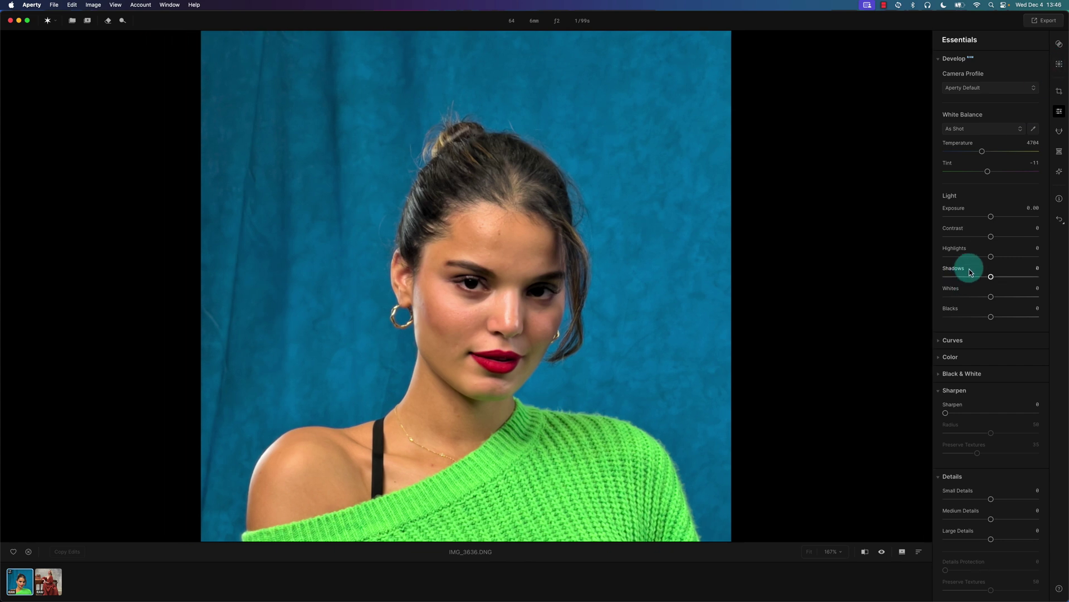
Look over the Essentials adjustments from White Balance and Light down to Noise Reduction.
scroll(970, 312, "down", 3)
scroll(973, 329, "down", 4)
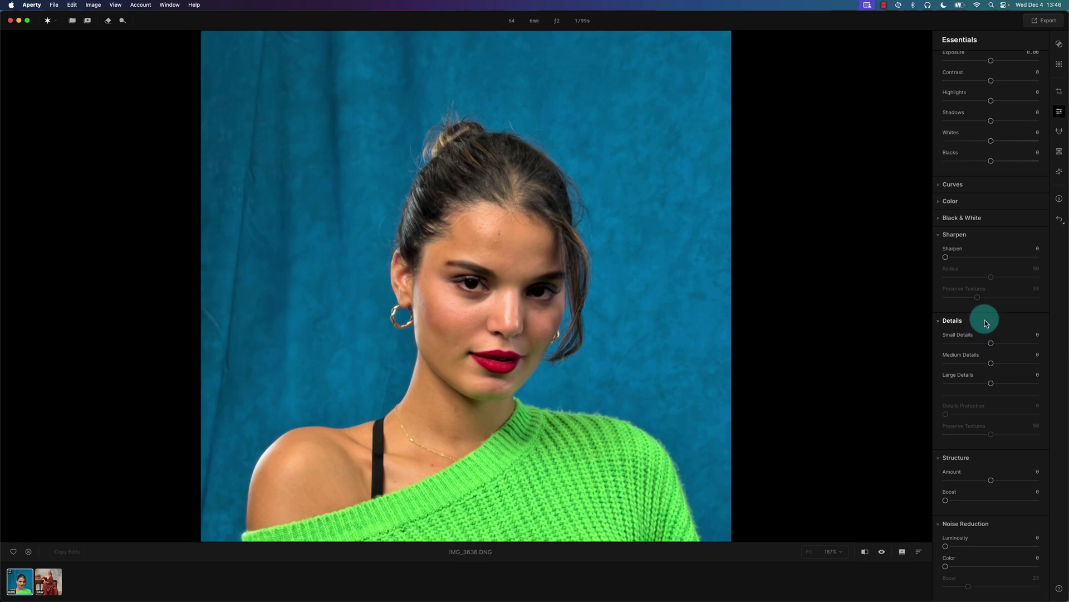
scroll(987, 320, "up", 2)
scroll(987, 324, "up", 5)
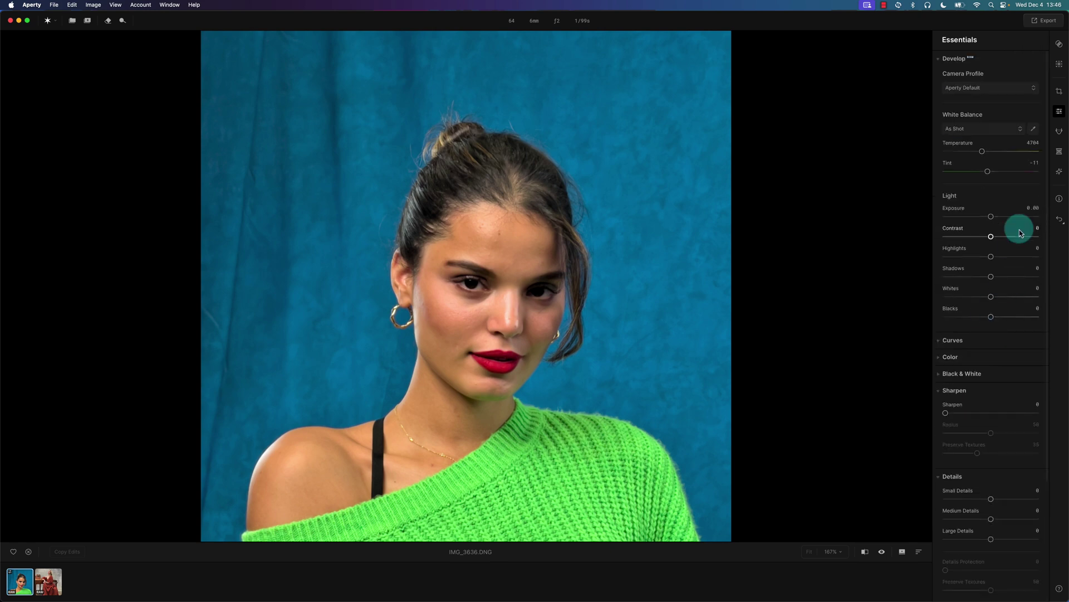
Set the Retouch Blemish Removal to 99 for all people and compare the face before and after.
left_click(1060, 133)
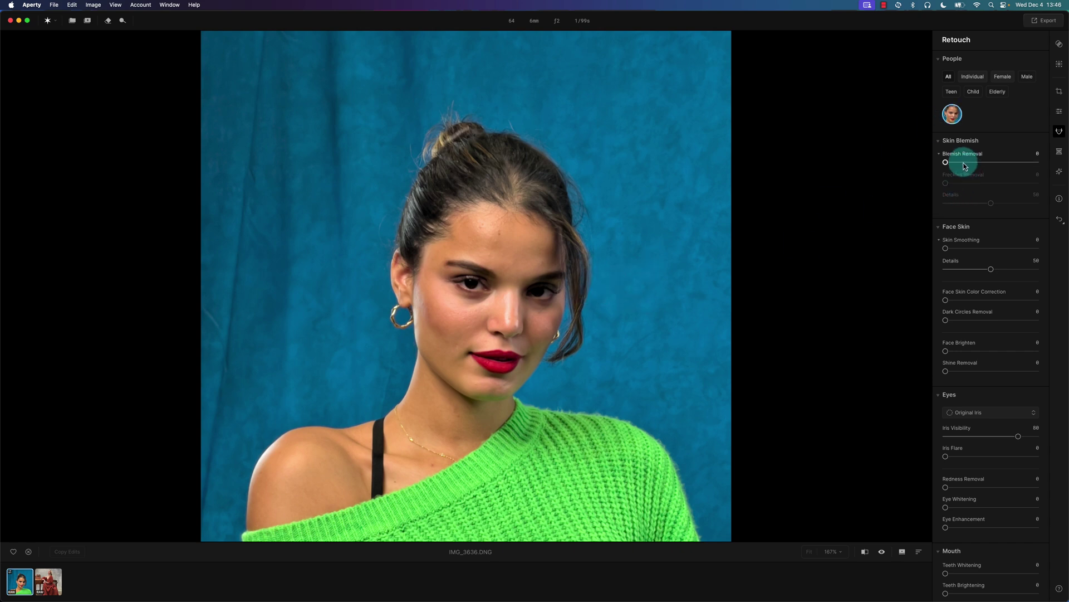
left_click_drag(947, 165, 1038, 169)
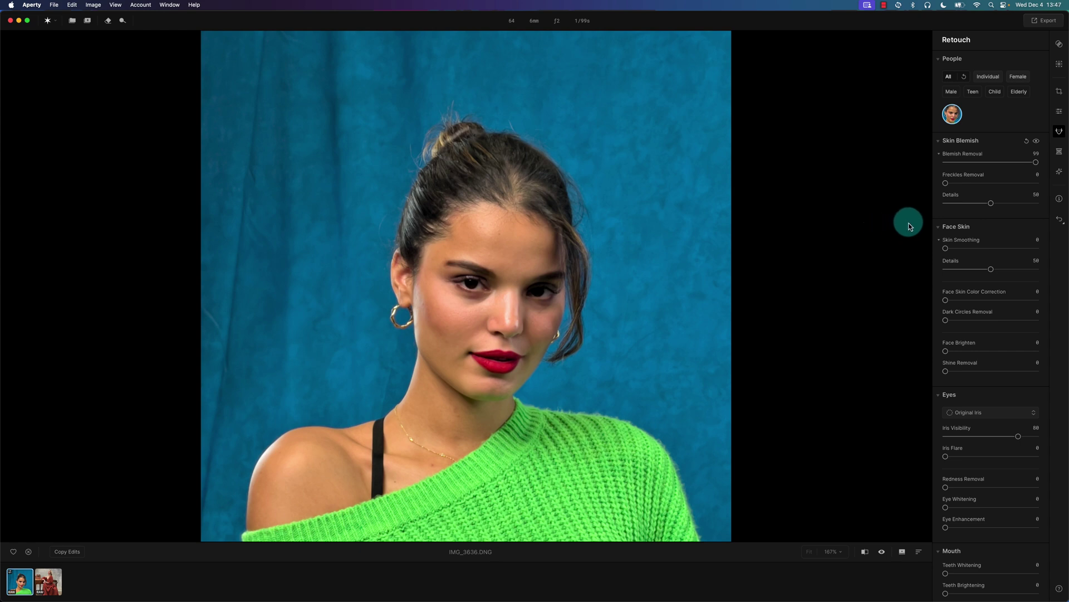
left_click(865, 551)
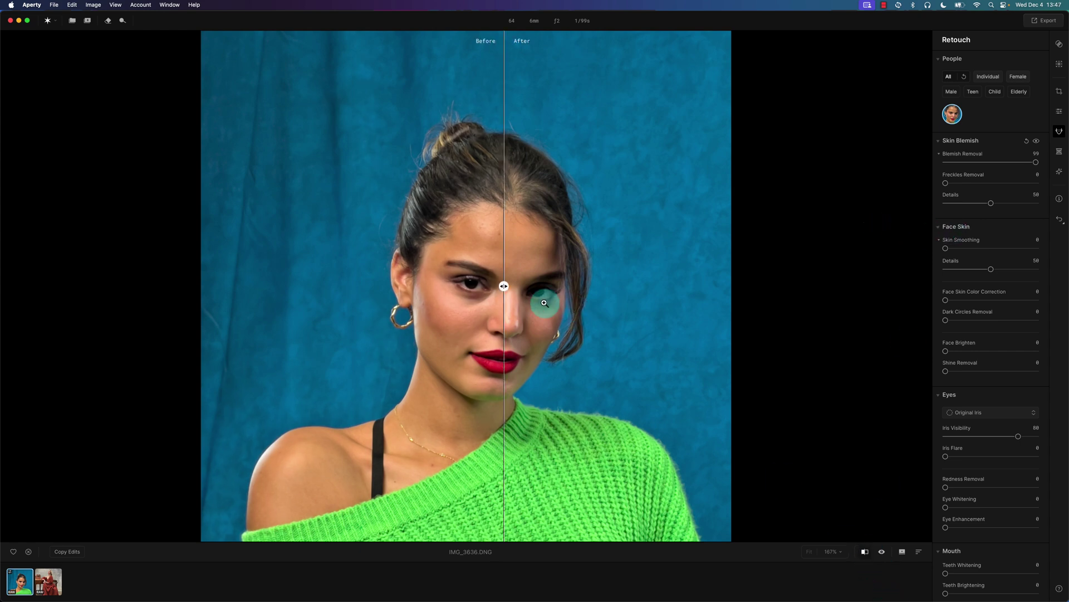
left_click_drag(504, 286, 548, 285)
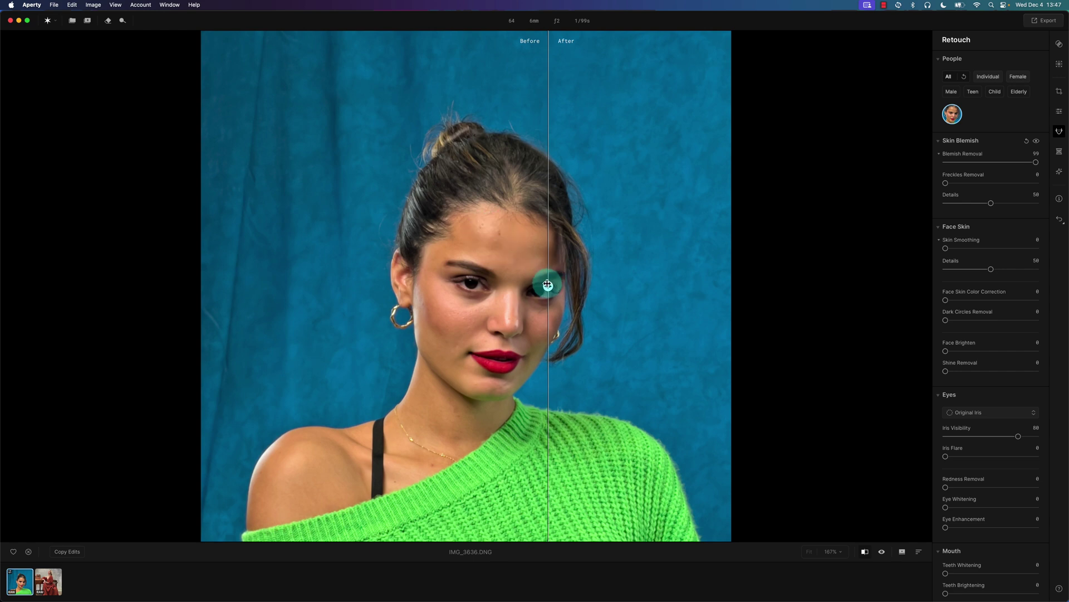
left_click_drag(547, 285, 476, 285)
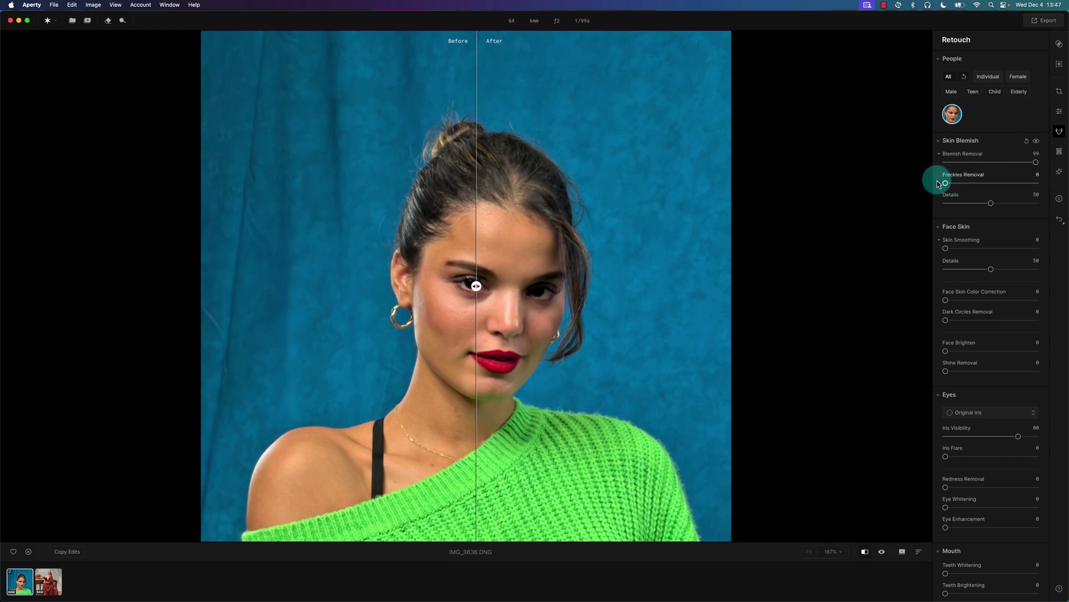
Try Freckles Removal at 49 with the before/after comparison, and return it to 0 with the blemish Details at 50.
left_click_drag(946, 182, 991, 183)
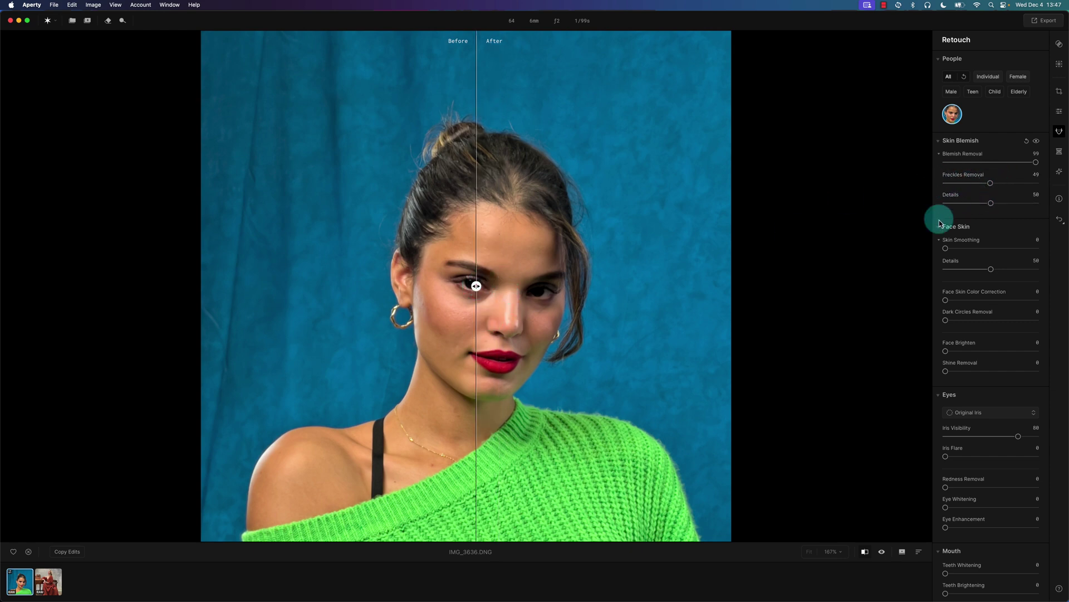
left_click_drag(475, 285, 499, 295)
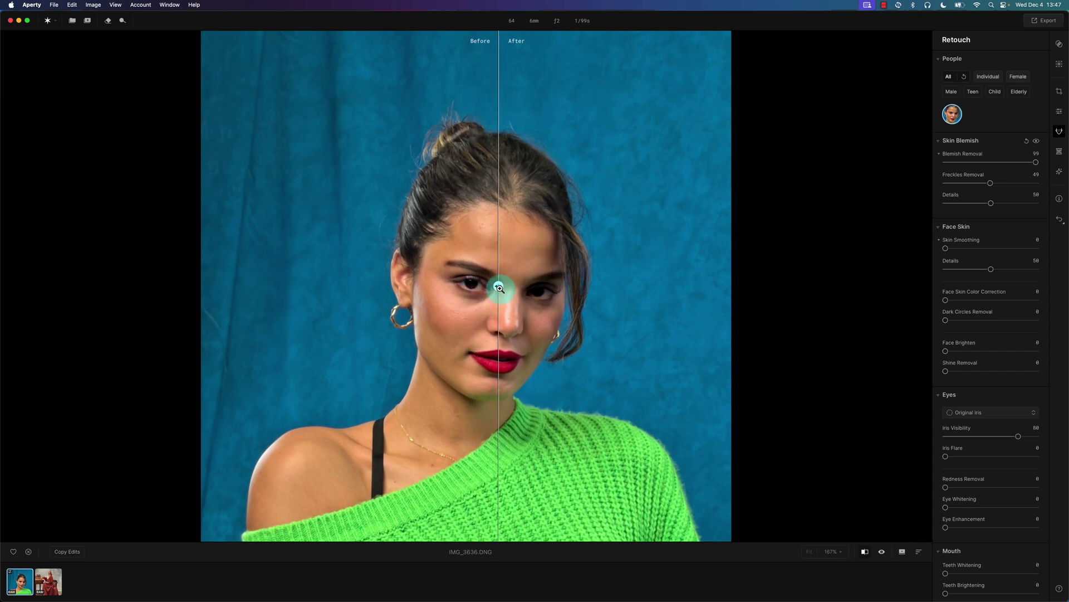
left_click(865, 551)
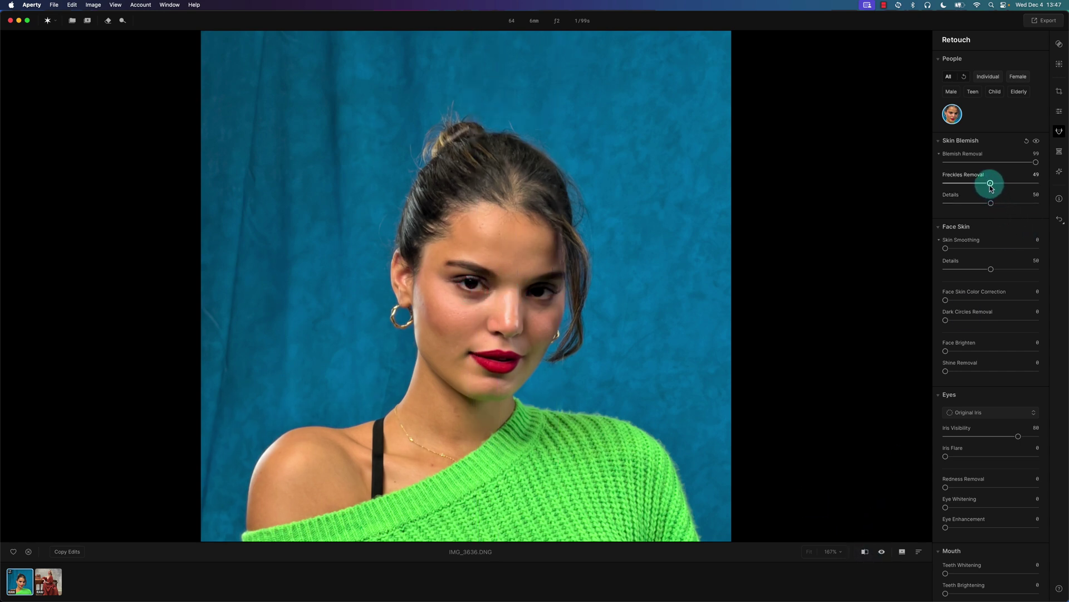
left_click_drag(990, 185, 904, 185)
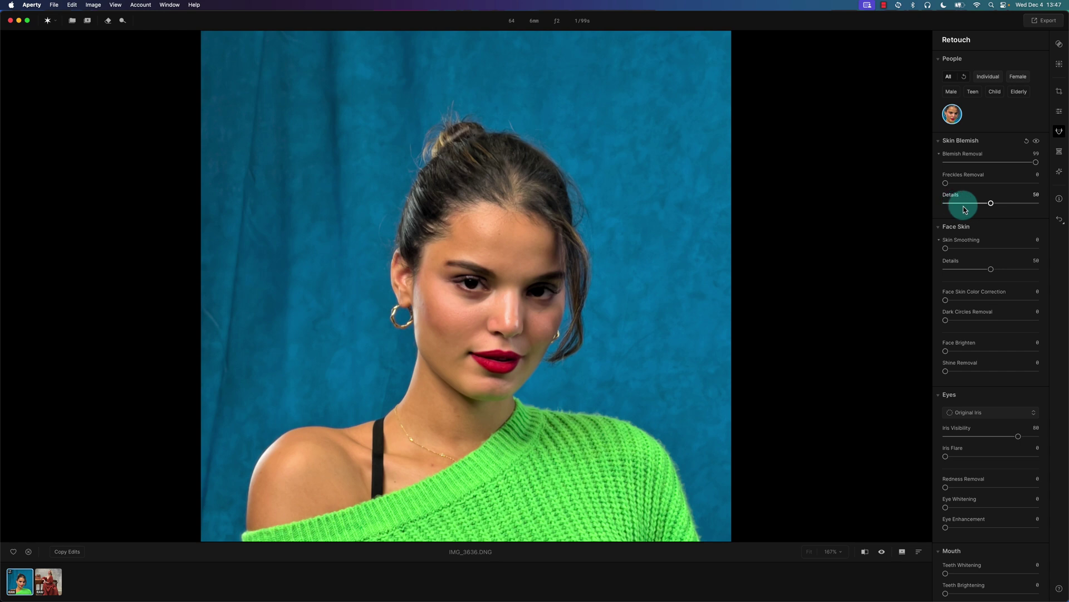
left_click_drag(1013, 207, 990, 211)
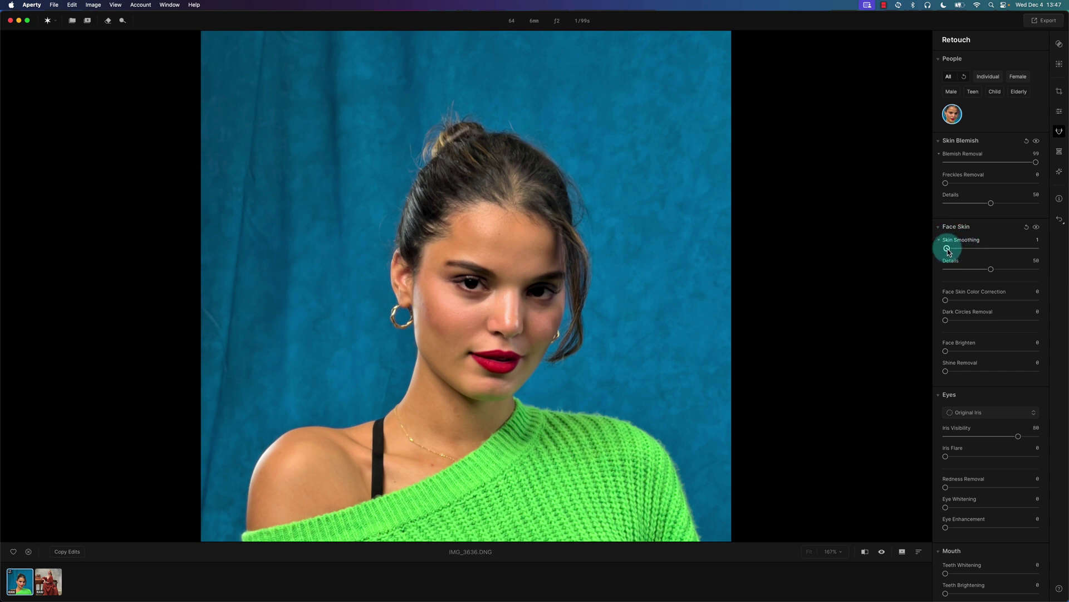
Raise the face's Skin Smoothing to 100 and compare the skin before and after.
left_click_drag(948, 250, 982, 256)
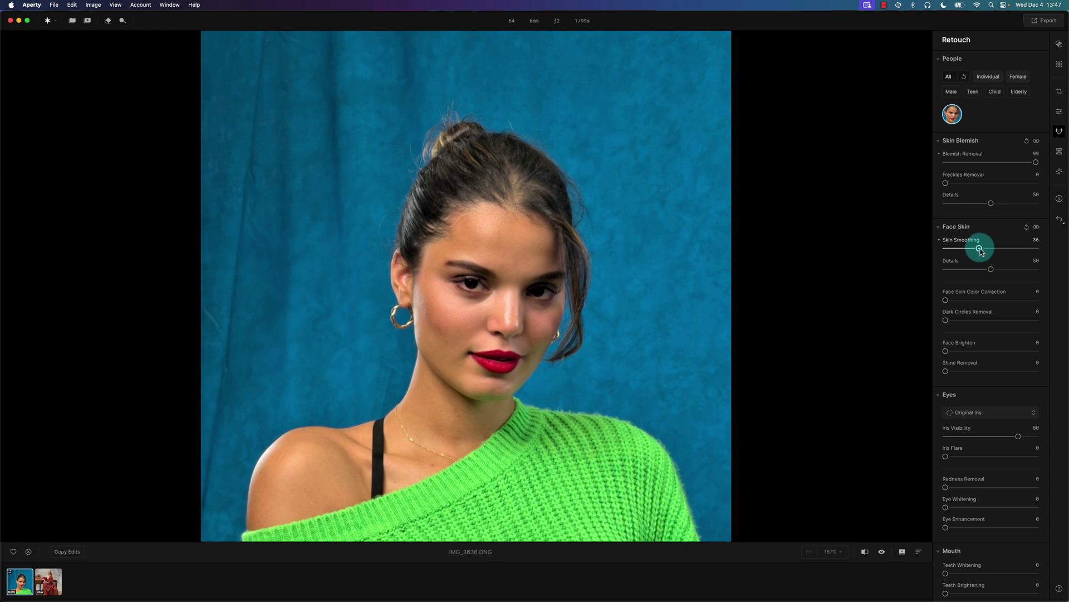
left_click_drag(992, 252, 995, 251)
left_click_drag(996, 248, 1067, 248)
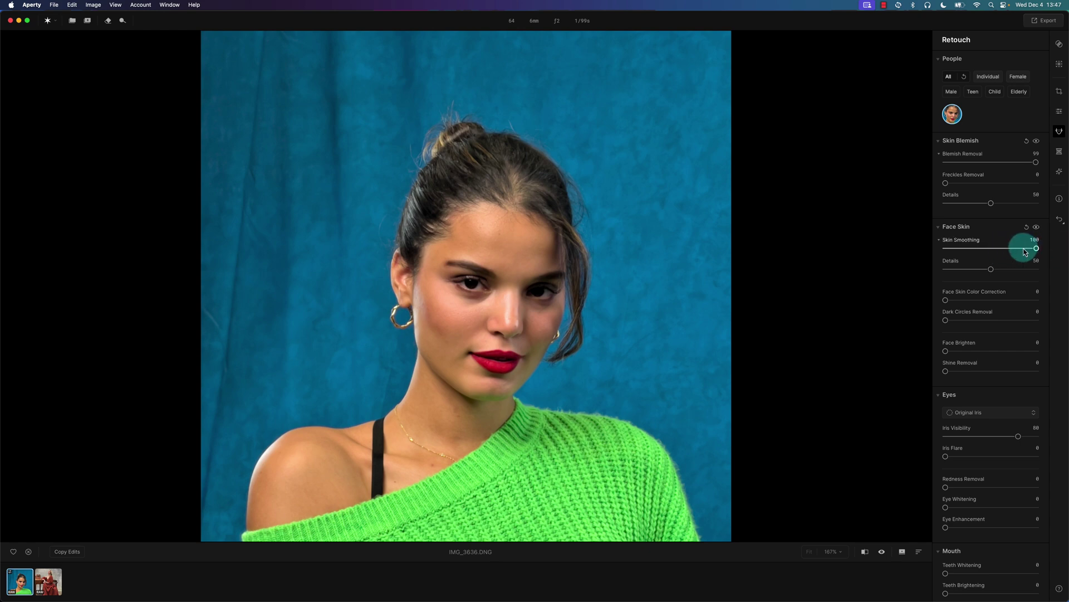
left_click(865, 551)
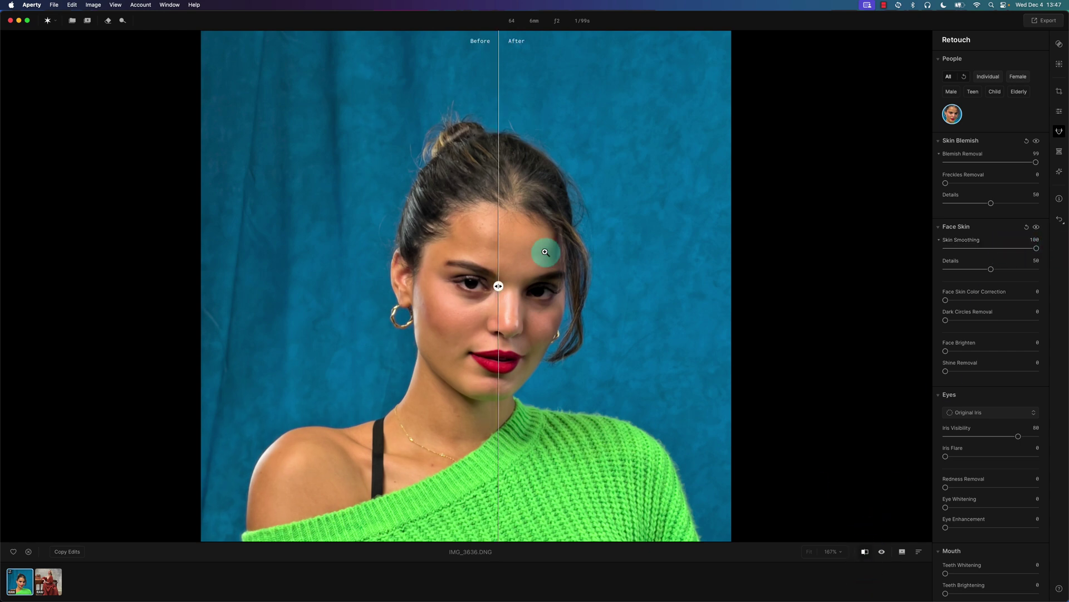
mouse_move(499, 286)
left_mouse_down()
mouse_move(450, 287)
mouse_move(500, 287)
left_mouse_up()
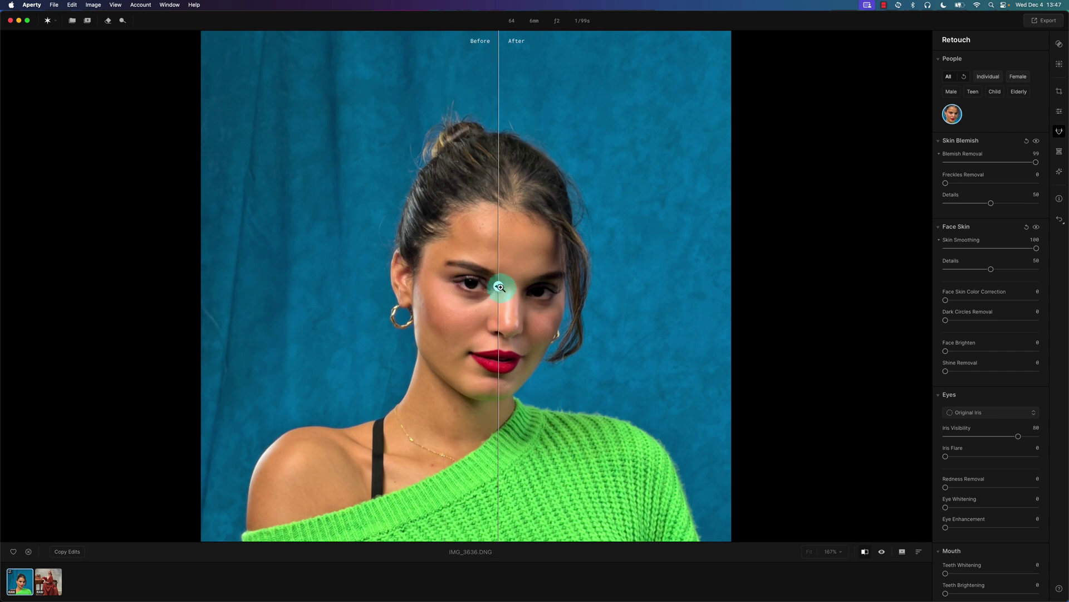
left_click(865, 551)
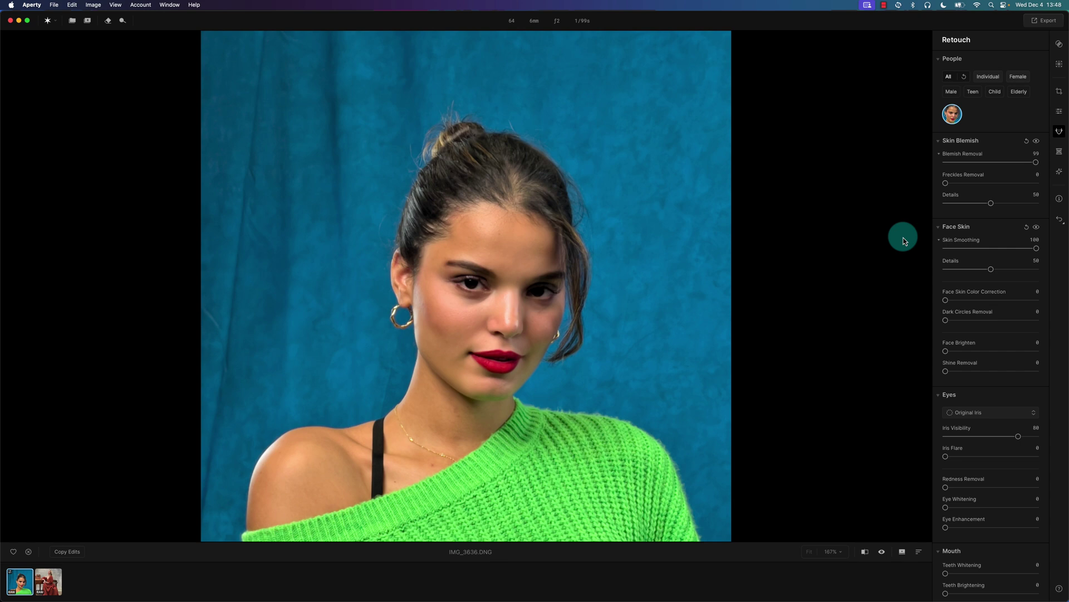
Leave Face Skin Color Correction at 0 and set Dark Circles Removal to 68.
scroll(1031, 285, "down", 1)
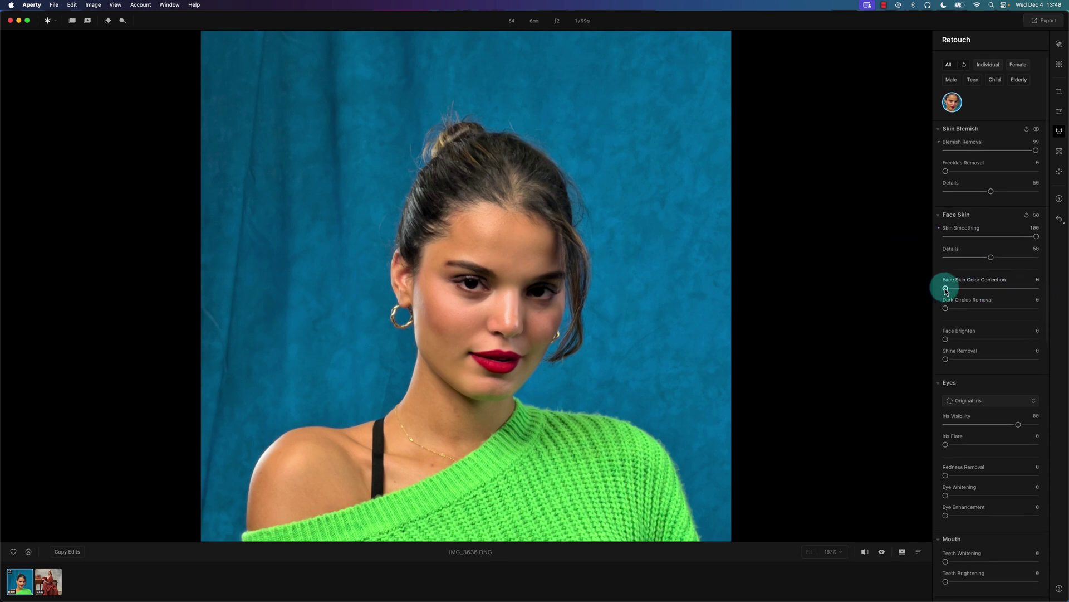
mouse_move(946, 290)
left_mouse_down()
mouse_move(998, 288)
mouse_move(954, 288)
mouse_move(998, 290)
mouse_move(967, 296)
mouse_move(1012, 302)
mouse_move(1007, 288)
mouse_move(1021, 287)
mouse_move(942, 294)
left_mouse_up()
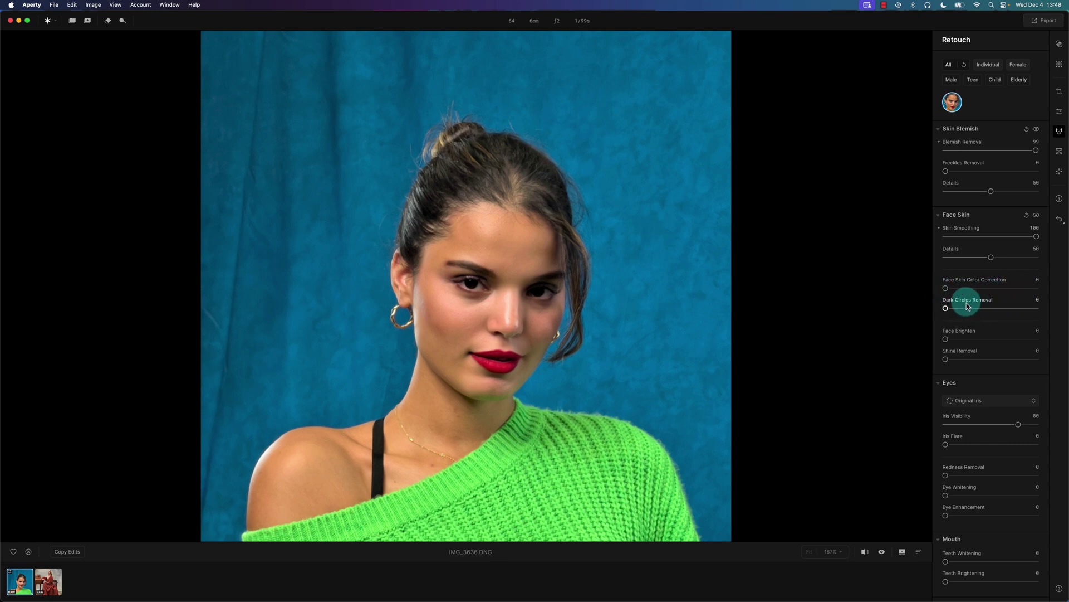
left_click_drag(952, 310, 1006, 312)
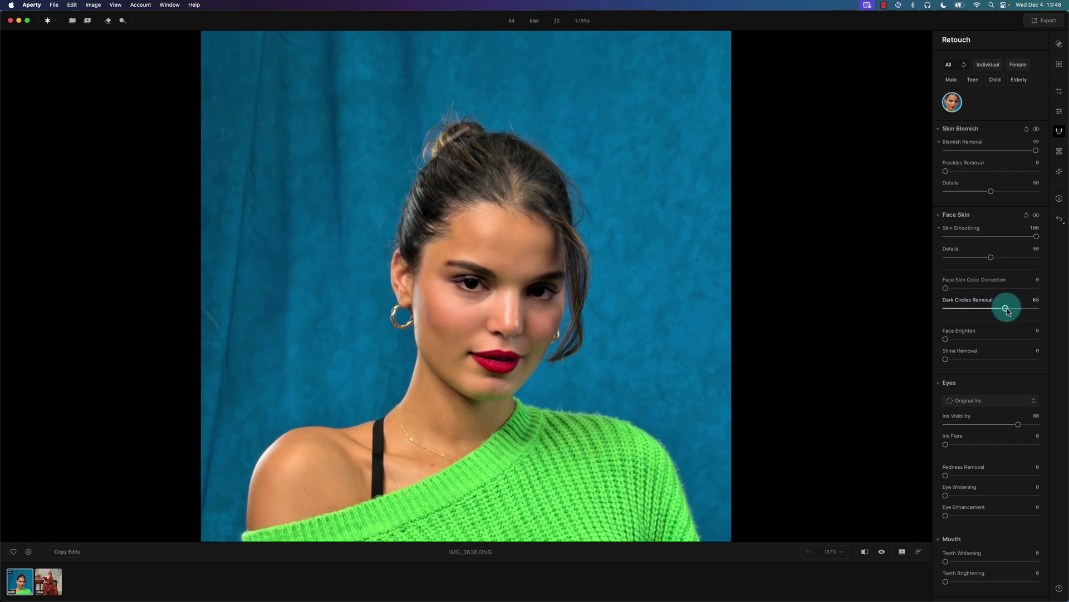
Keep Face Brighten at 0, set Shine Removal to 99, and compare the face before and after.
scroll(999, 323, "down", 1)
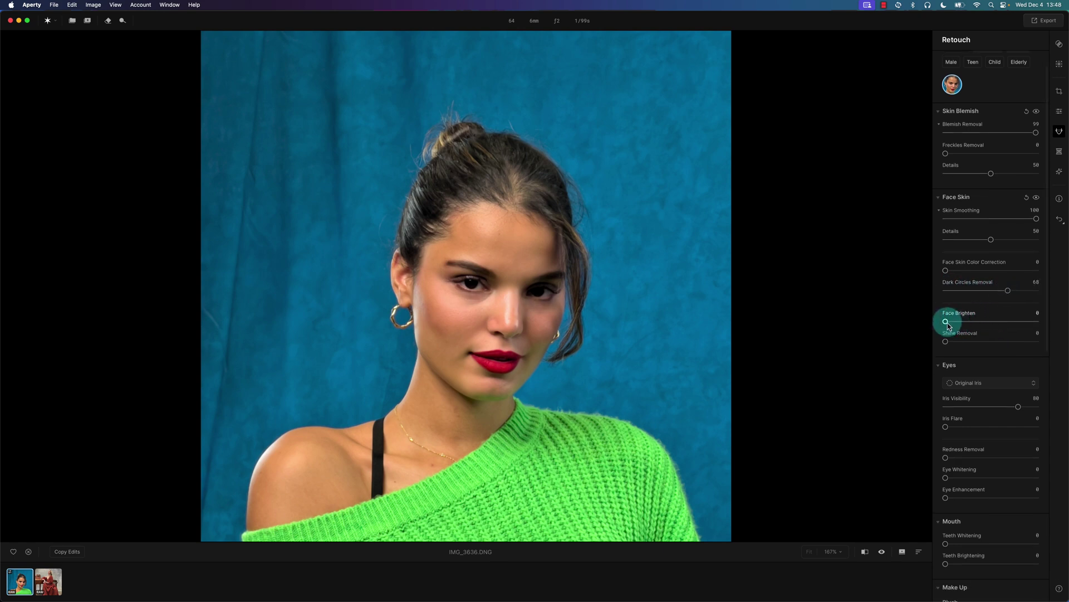
mouse_move(947, 322)
left_mouse_down()
mouse_move(1007, 318)
mouse_move(919, 322)
left_mouse_up()
left_click(946, 341)
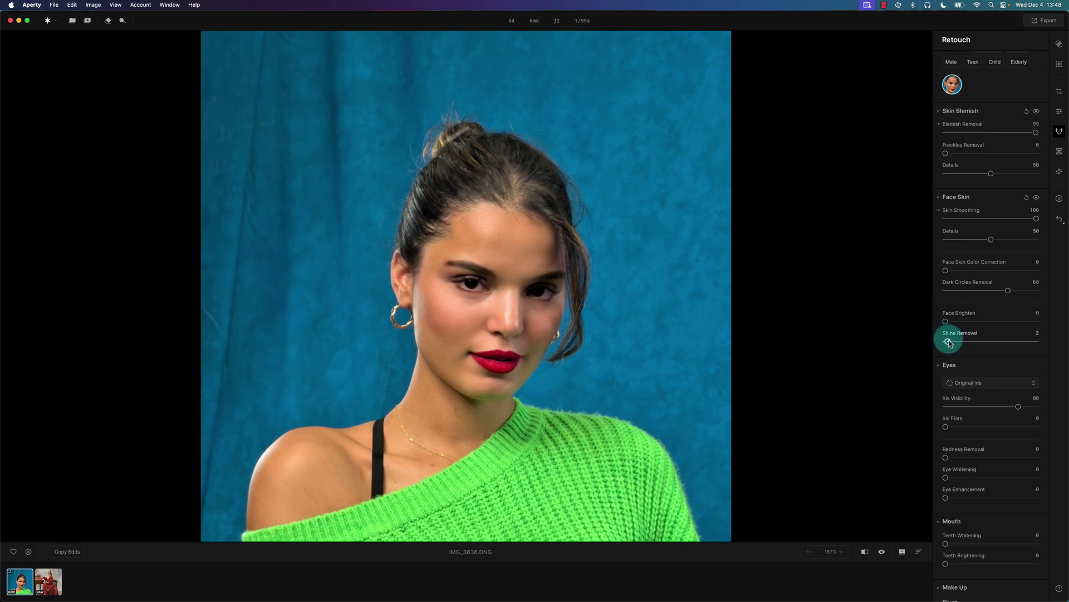
left_click_drag(948, 342, 1035, 340)
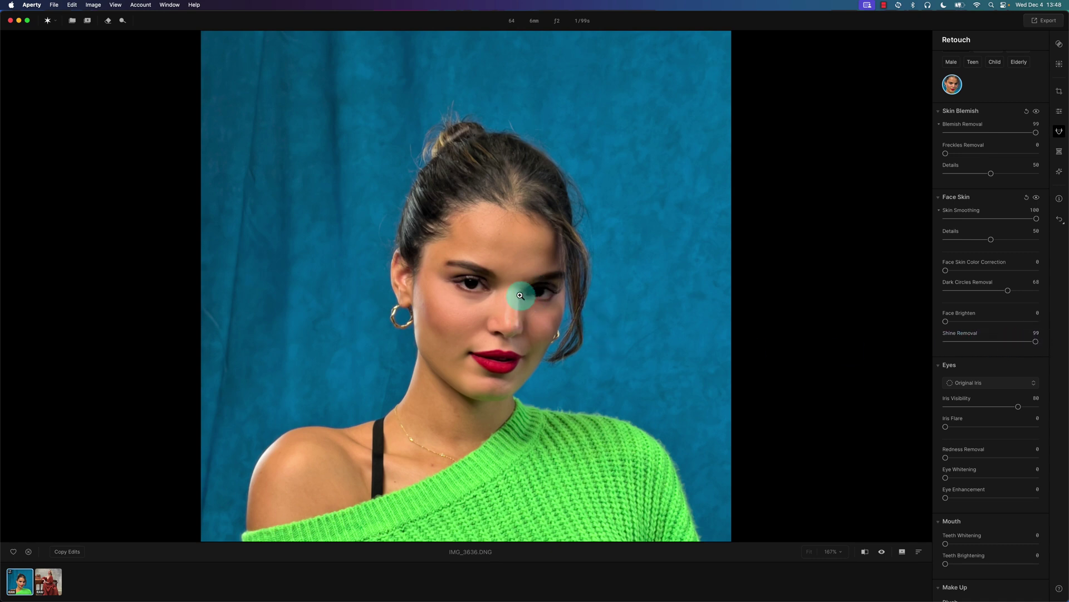
left_click(865, 551)
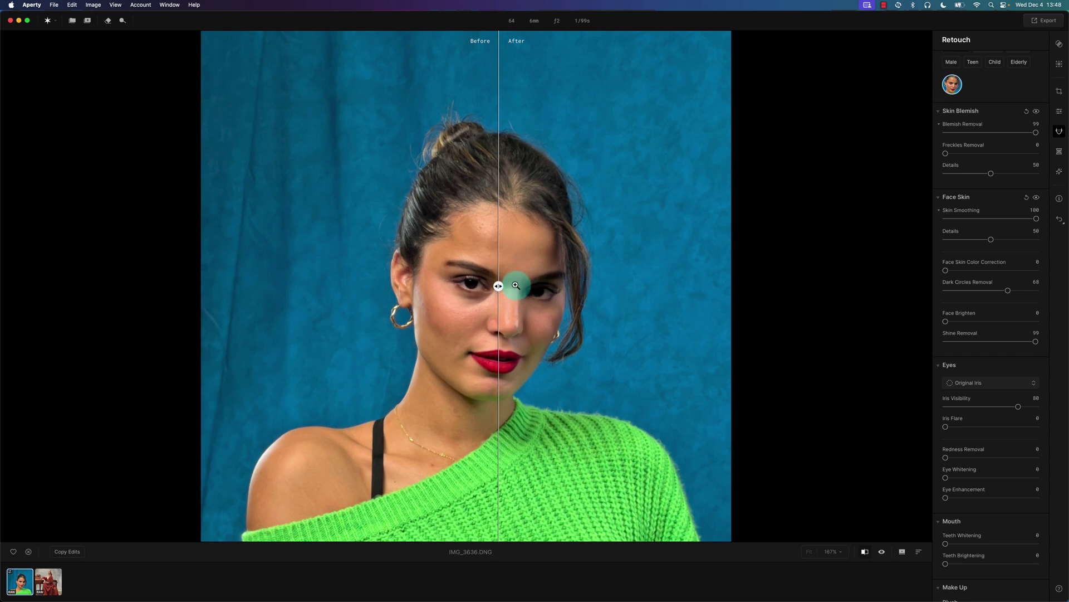
mouse_move(497, 286)
left_mouse_down()
mouse_move(375, 287)
mouse_move(564, 294)
mouse_move(390, 290)
mouse_move(534, 289)
mouse_move(460, 289)
mouse_move(516, 291)
left_mouse_up()
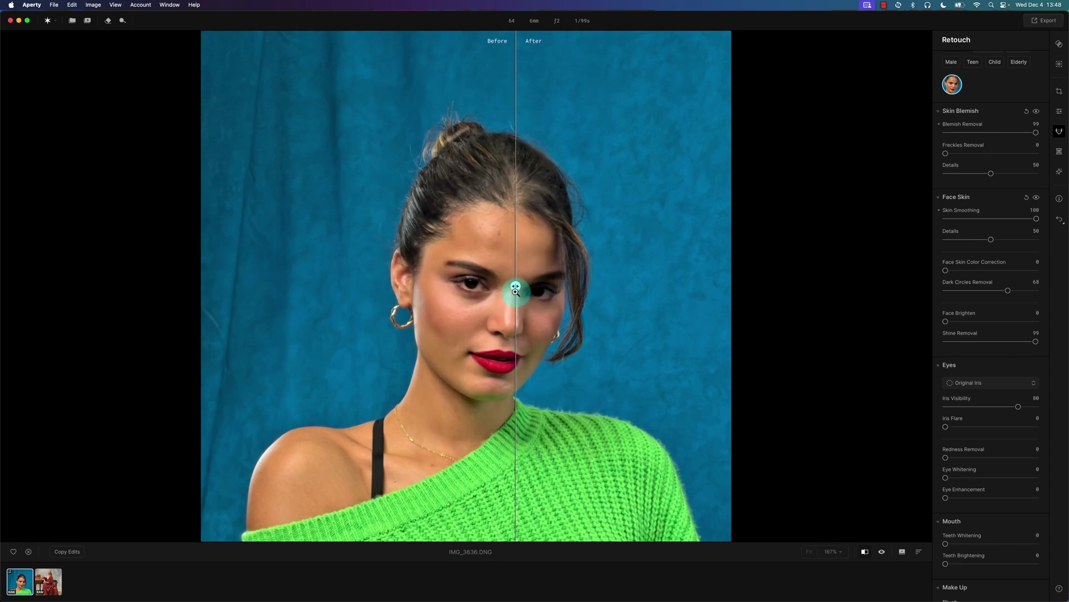
left_click(863, 554)
Try the Blue iris color on the woman's eyes, and restore Original Iris.
scroll(1008, 465, "down", 1)
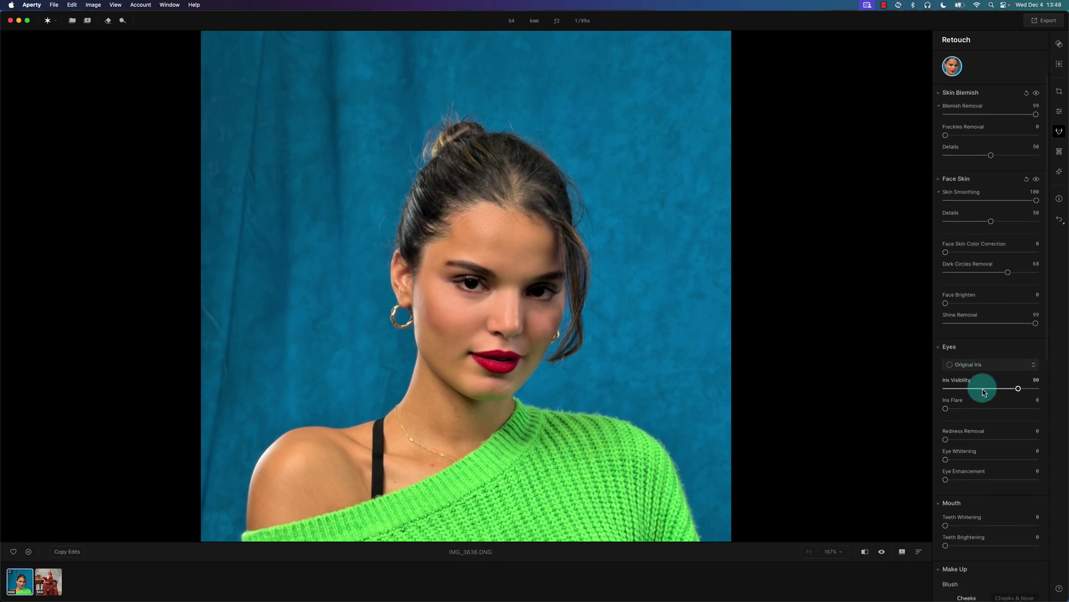
scroll(981, 390, "down", 1)
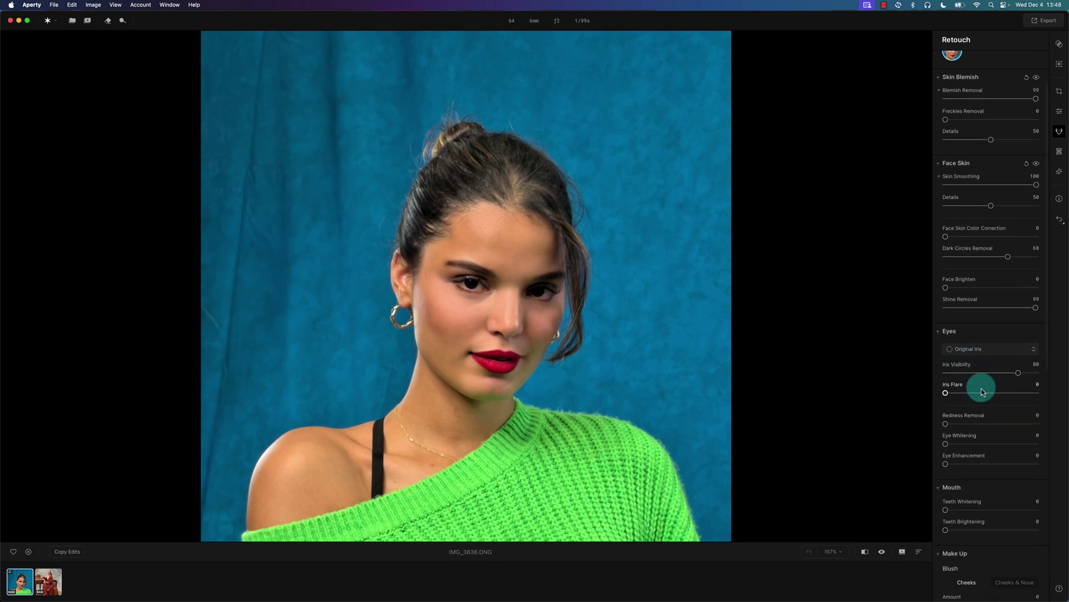
left_click(974, 349)
left_click(984, 360)
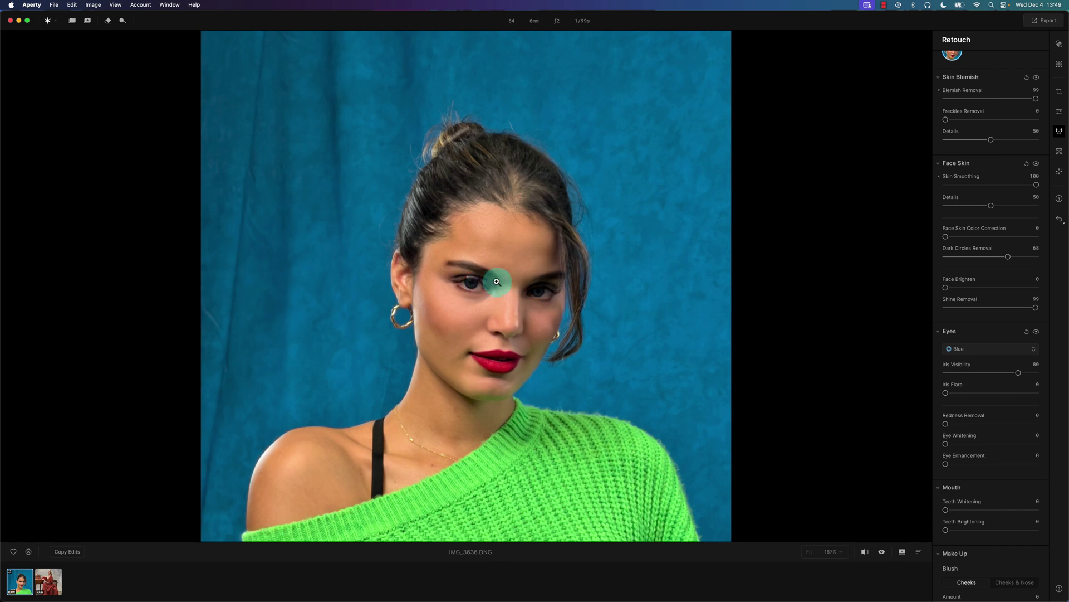
left_click(1011, 353)
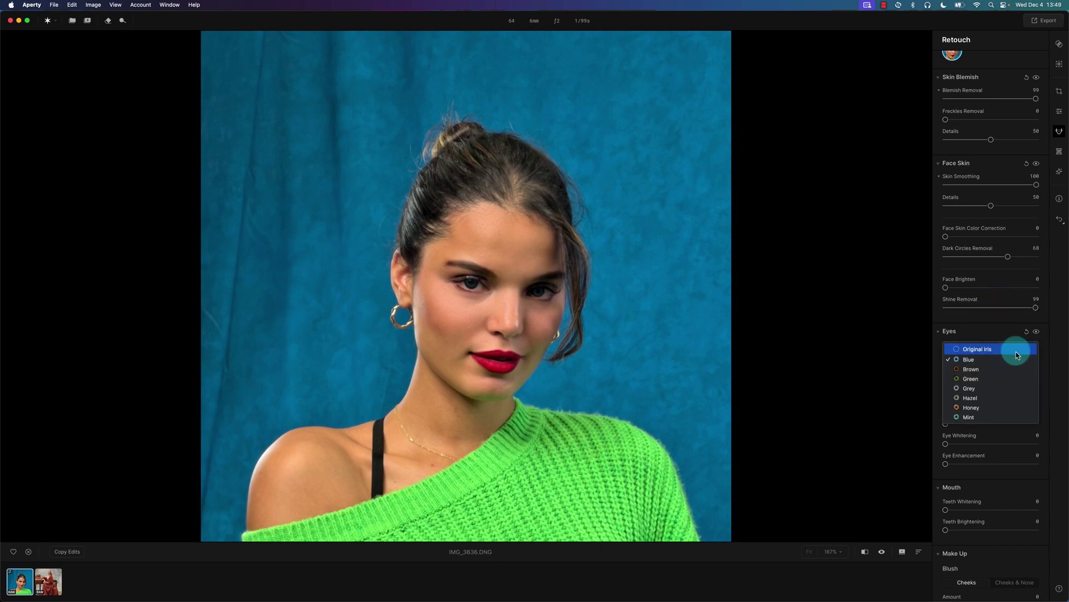
left_click(1016, 348)
Set the eyes' Iris Visibility to 68 and Iris Flare to 76.
scroll(1023, 357, "down", 1)
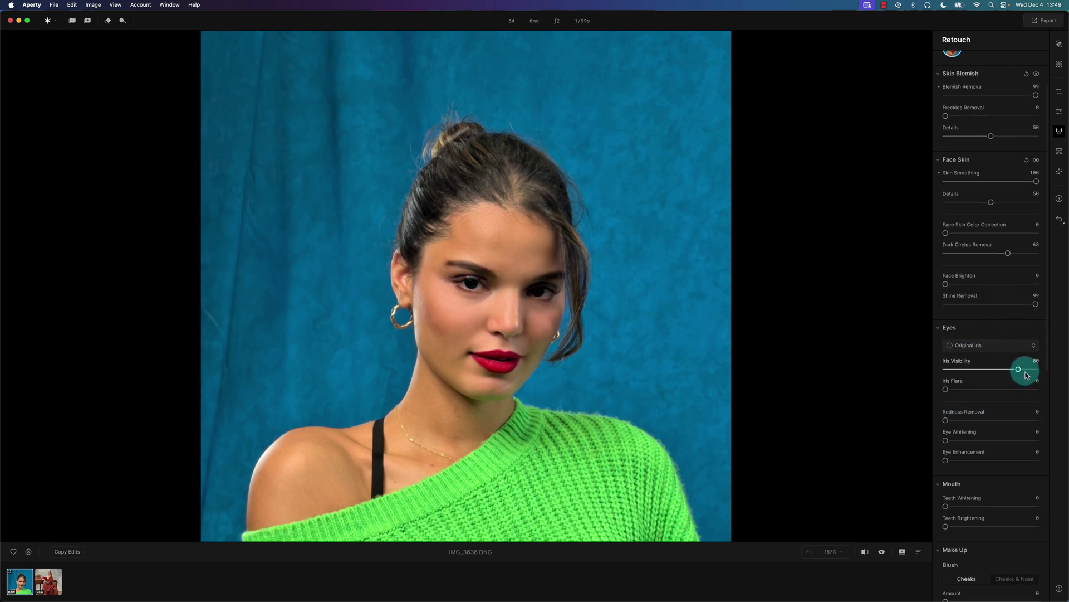
left_click_drag(1021, 371, 1049, 375)
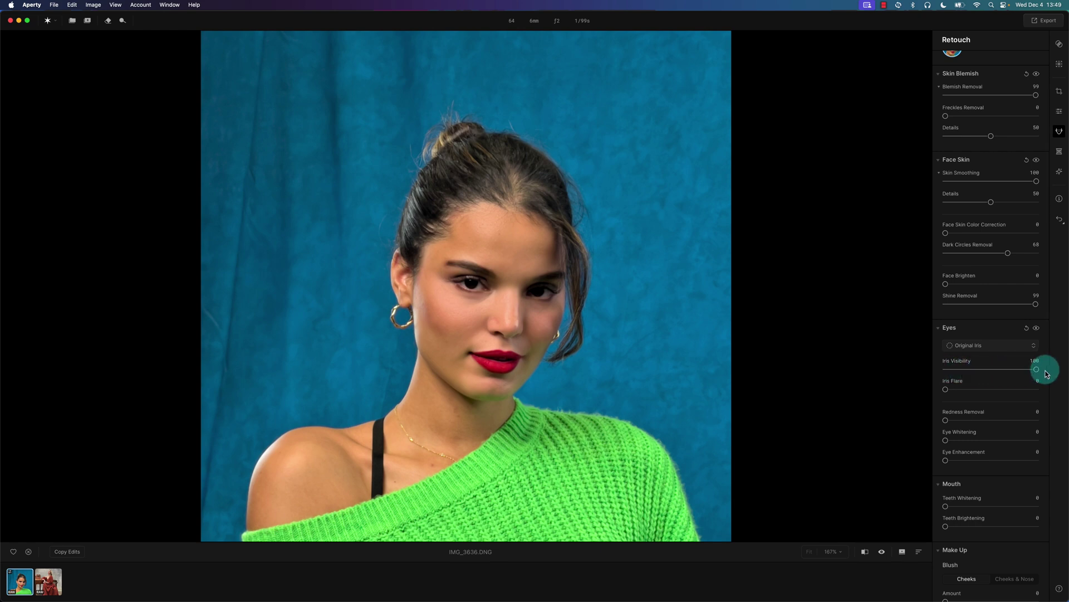
scroll(991, 365, "down", 1)
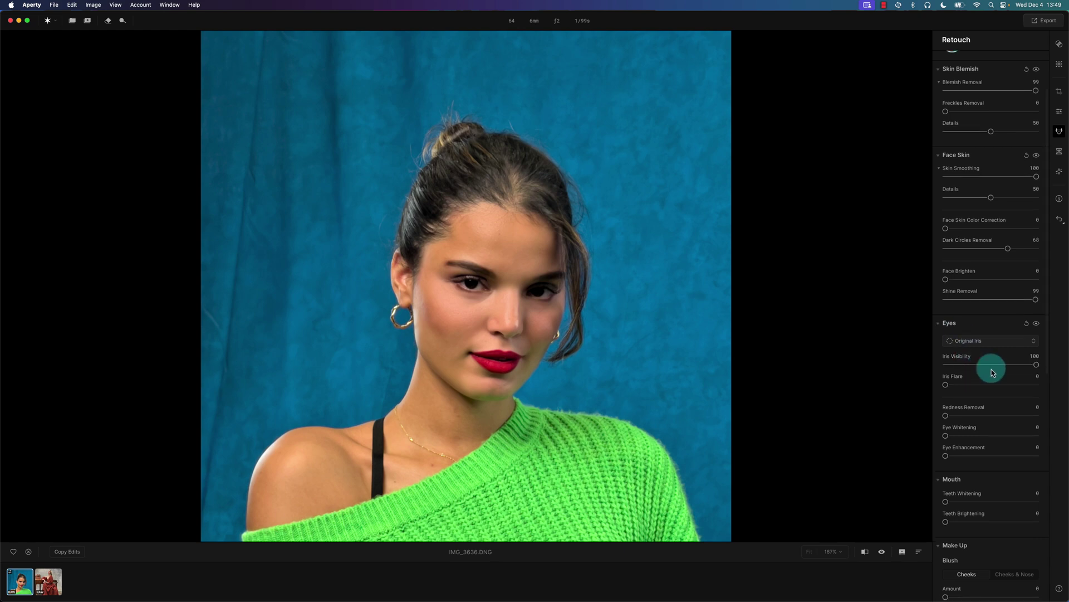
mouse_move(1035, 364)
left_mouse_down()
mouse_move(1008, 364)
mouse_move(981, 385)
mouse_move(1015, 386)
left_mouse_up()
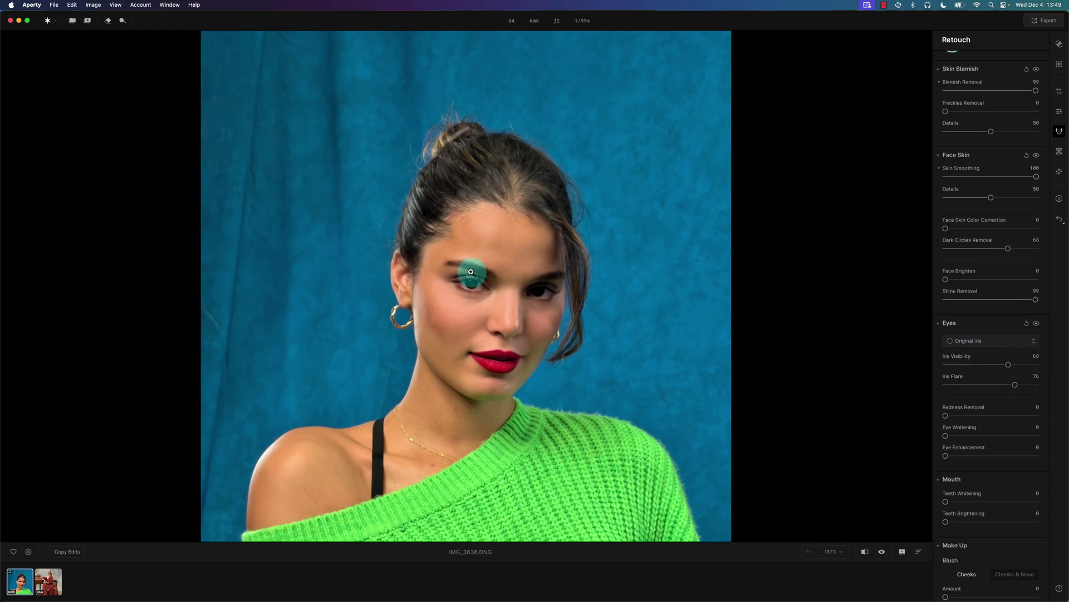
Raise Iris Flare to 95 while checking both eyes at 500% magnification.
left_click_drag(466, 274, 474, 283)
scroll(467, 280, "down", 2)
scroll(468, 280, "up", 8)
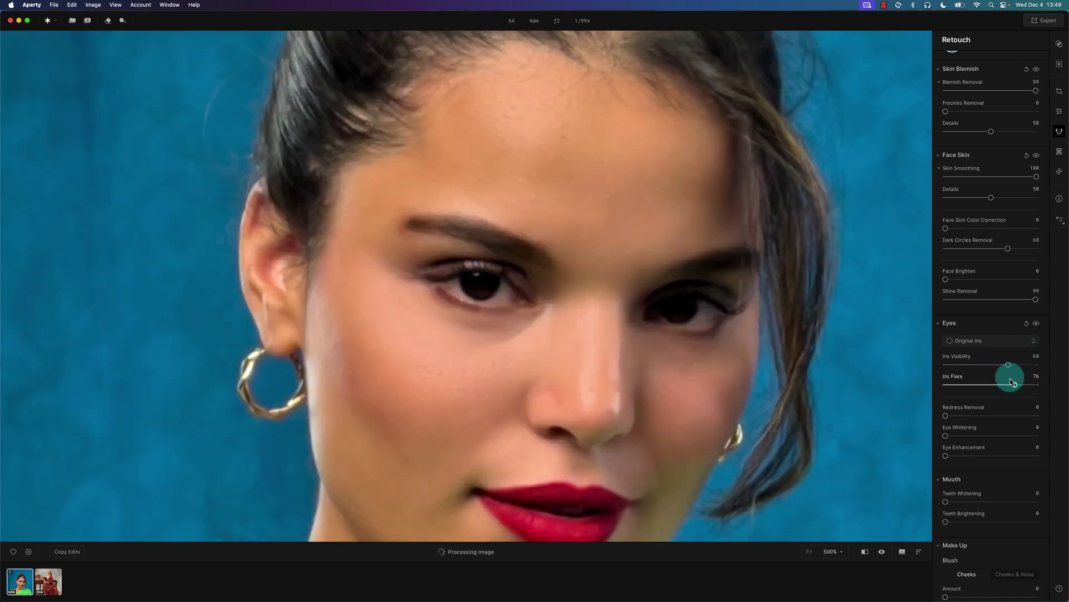
mouse_move(1014, 384)
left_mouse_down()
mouse_move(1038, 386)
mouse_move(986, 384)
mouse_move(1033, 385)
left_mouse_up()
left_click(693, 316)
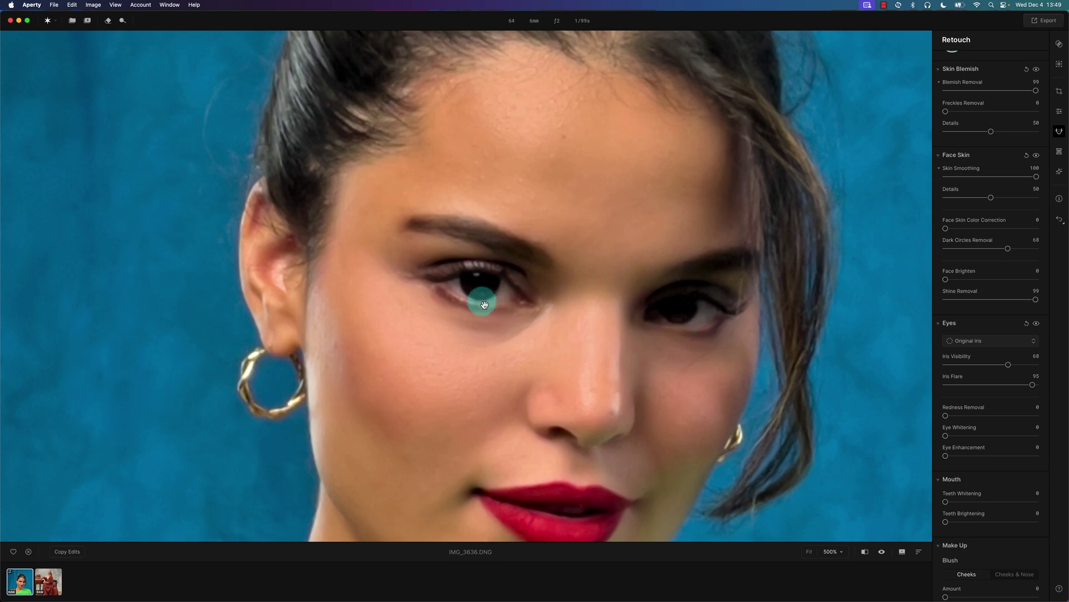
Reset the eyes' Iris Flare to 0 and return to the view of the whole portrait.
double_click(1047, 375)
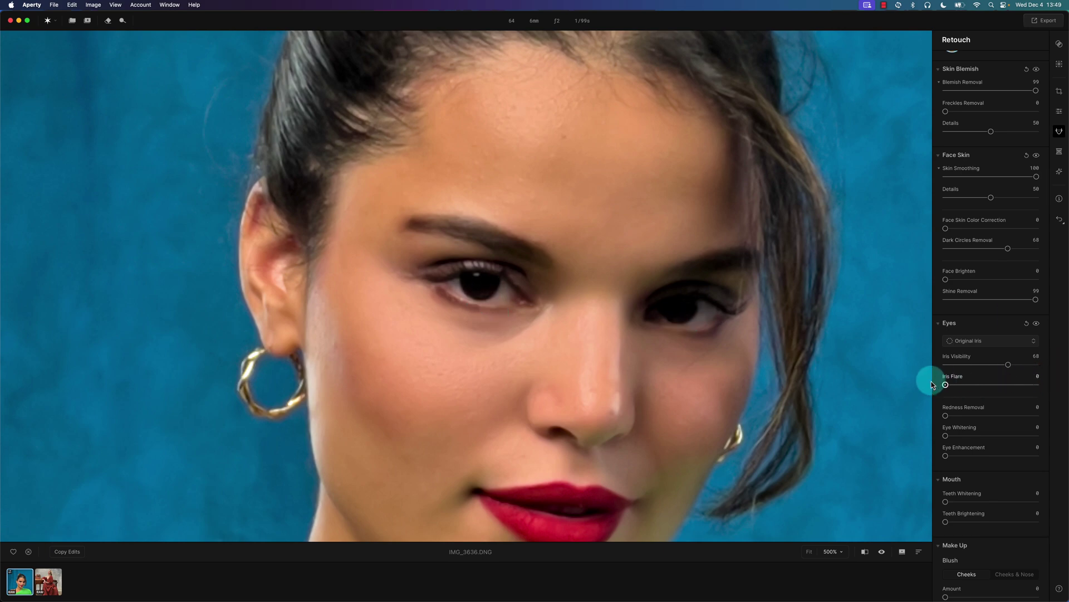
left_click(652, 301)
Set the eyes' Eye Whitening to 85, Redness Removal to 36, and Eye Enhancement to 63.
scroll(980, 361, "down", 3)
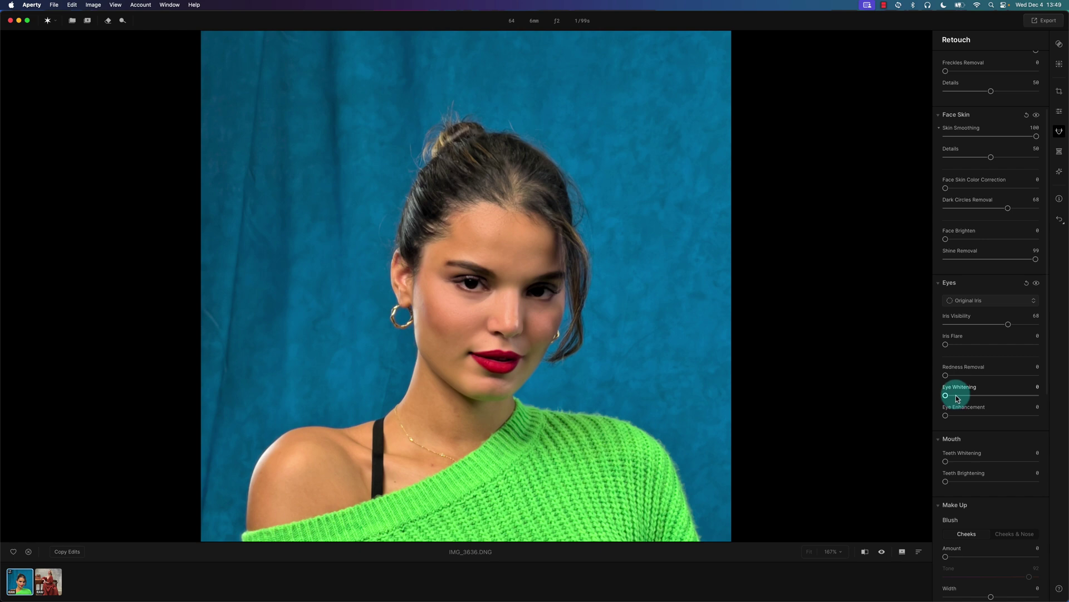
left_click_drag(956, 395, 1026, 399)
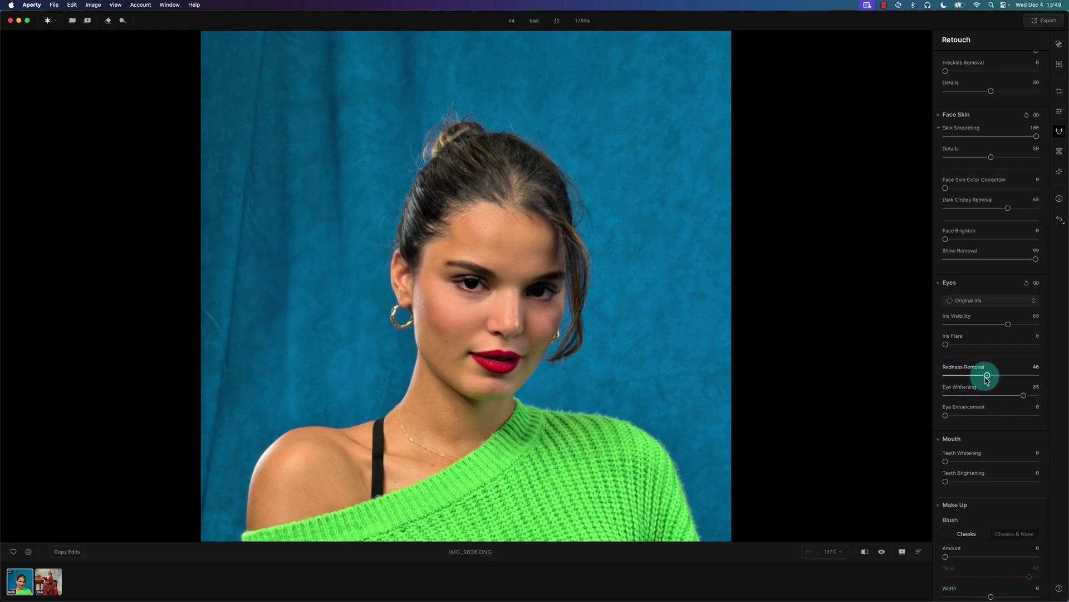
left_click_drag(987, 379, 978, 377)
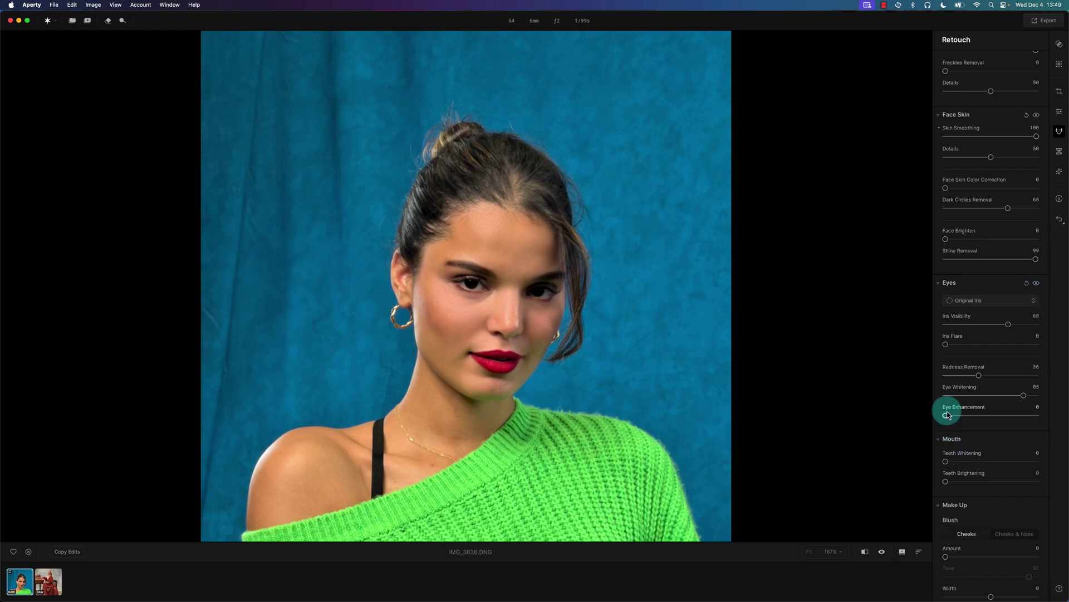
mouse_move(947, 415)
left_mouse_down()
mouse_move(1025, 420)
mouse_move(1002, 417)
left_mouse_up()
Try the Teeth Whitening adjustment for the mouth and leave it at 0.
scroll(1005, 429, "down", 2)
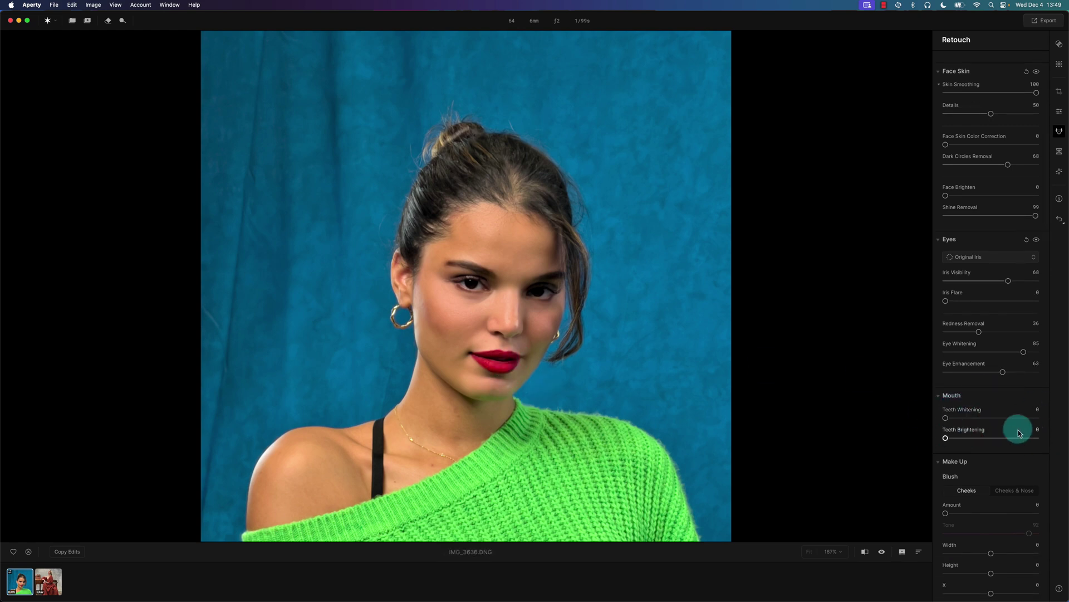
scroll(997, 390, "down", 1)
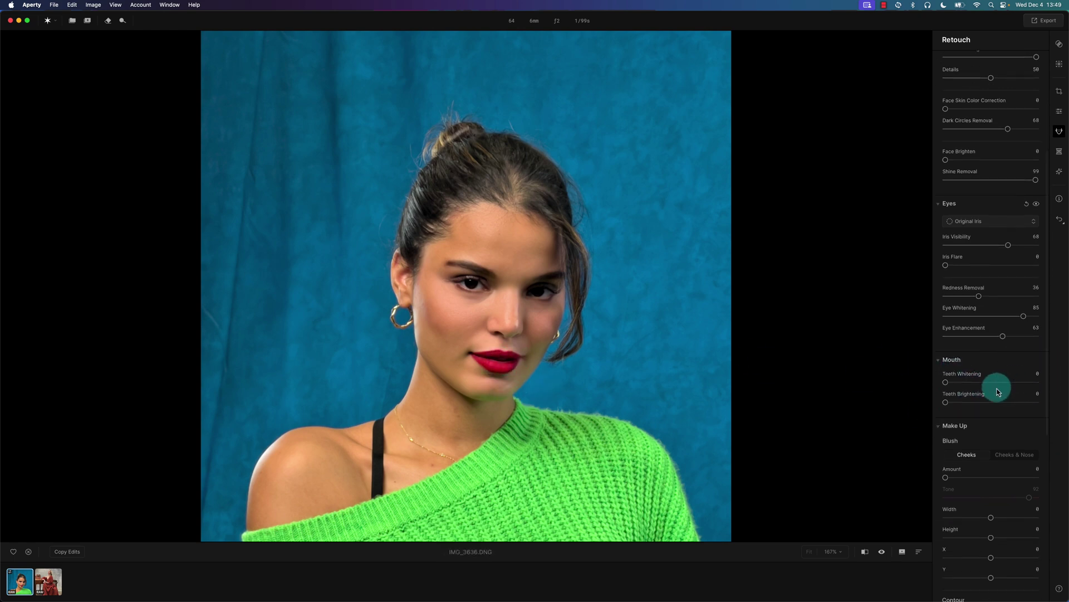
mouse_move(945, 383)
left_mouse_down()
mouse_move(1007, 382)
mouse_move(987, 382)
mouse_move(981, 399)
mouse_move(1010, 401)
mouse_move(976, 401)
mouse_move(1029, 404)
mouse_move(960, 409)
mouse_move(1015, 403)
mouse_move(945, 404)
mouse_move(914, 377)
left_mouse_up()
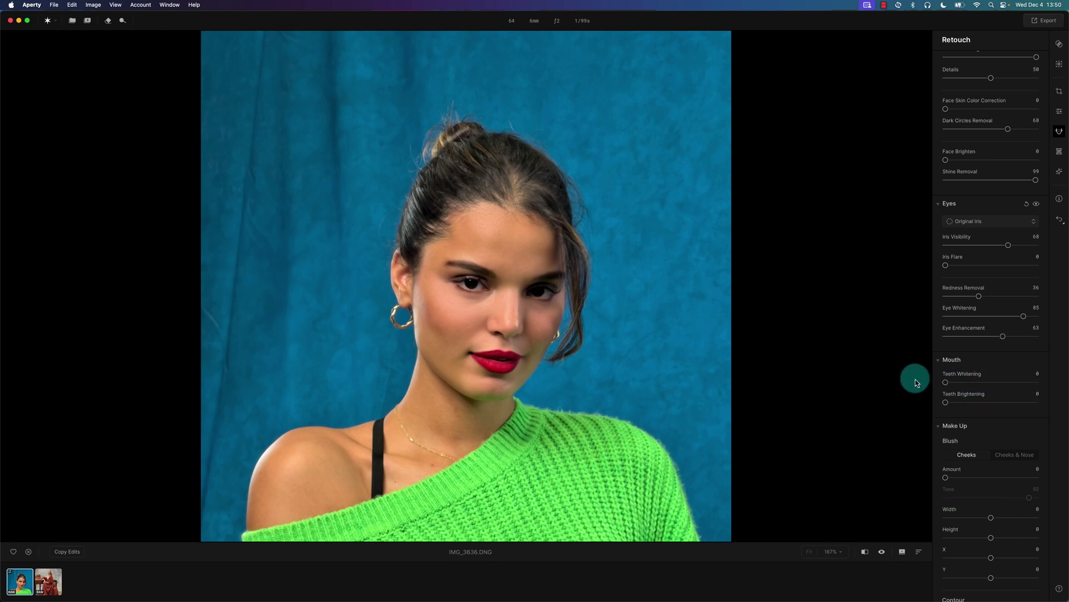
Try a blush on Cheeks & Nose with Amount 62 and Width 89.
scroll(996, 396, "down", 5)
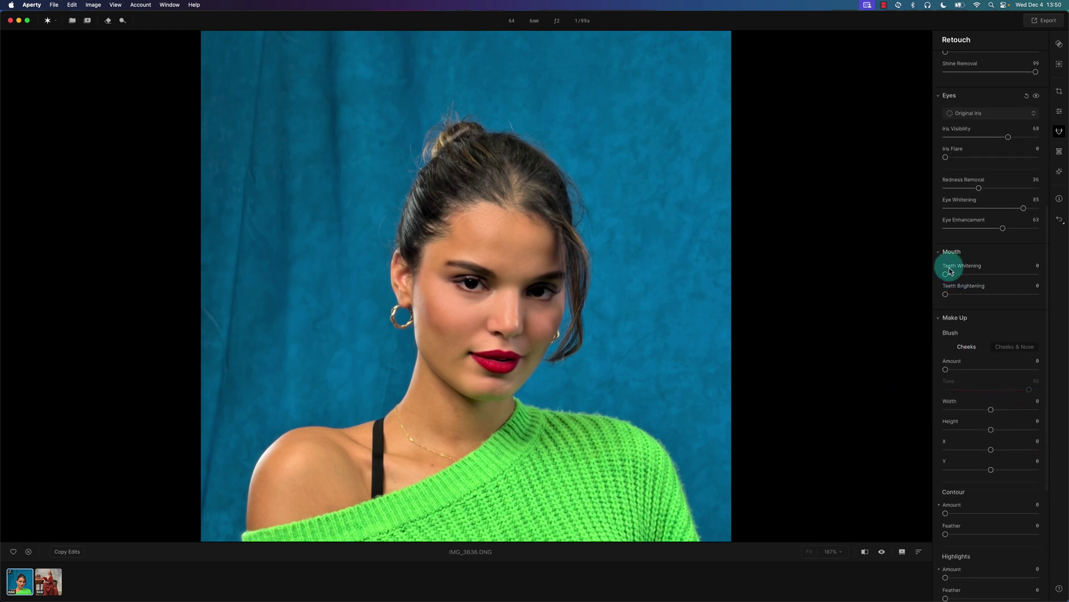
scroll(989, 346, "down", 2)
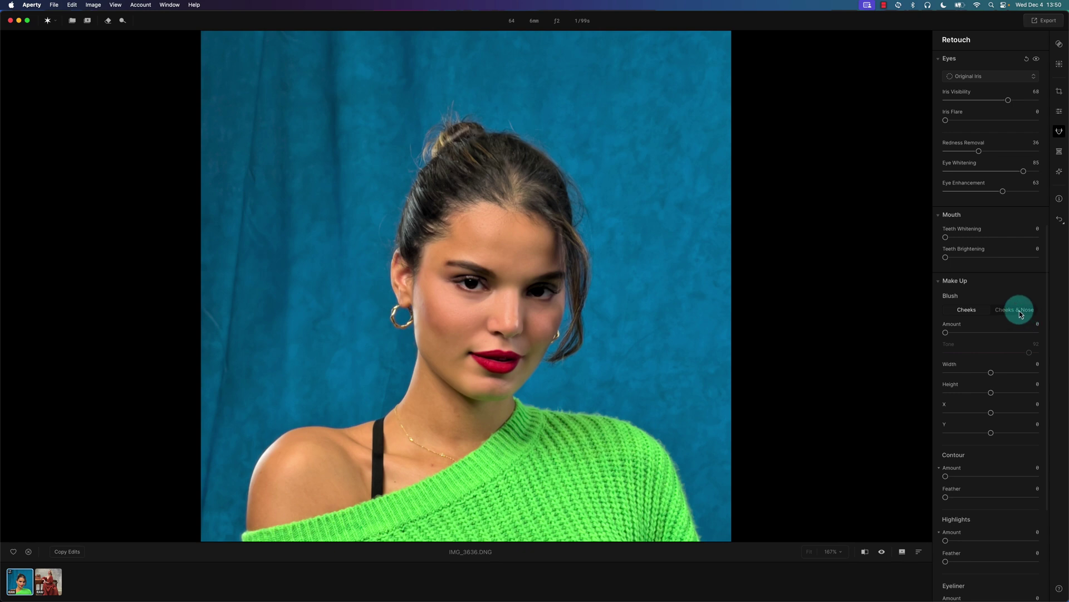
left_click(1019, 310)
scroll(1019, 369, "down", 1)
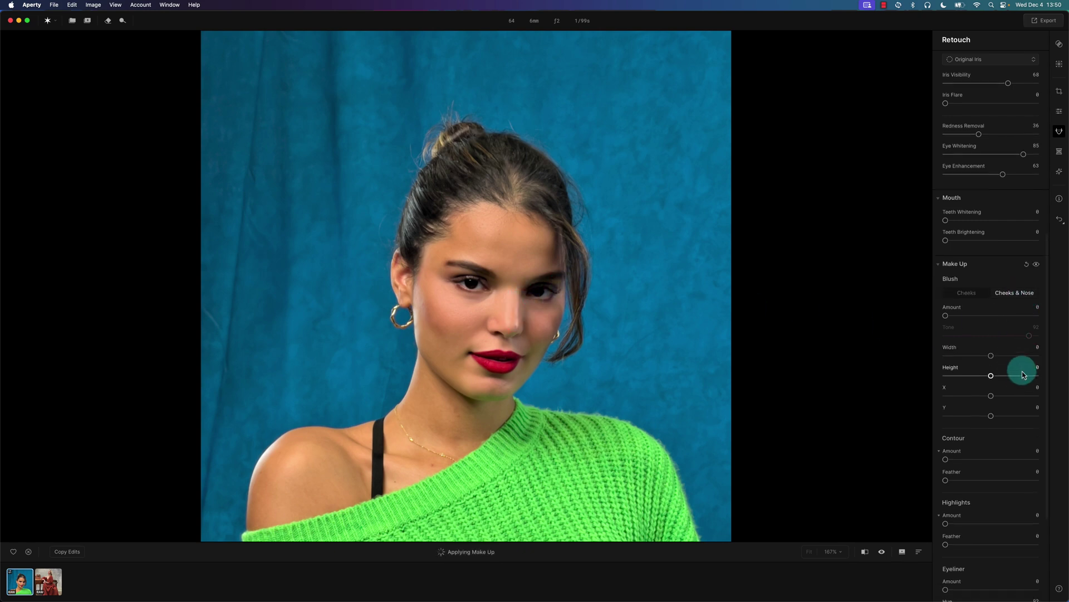
left_click(969, 316)
left_click_drag(972, 319, 1001, 318)
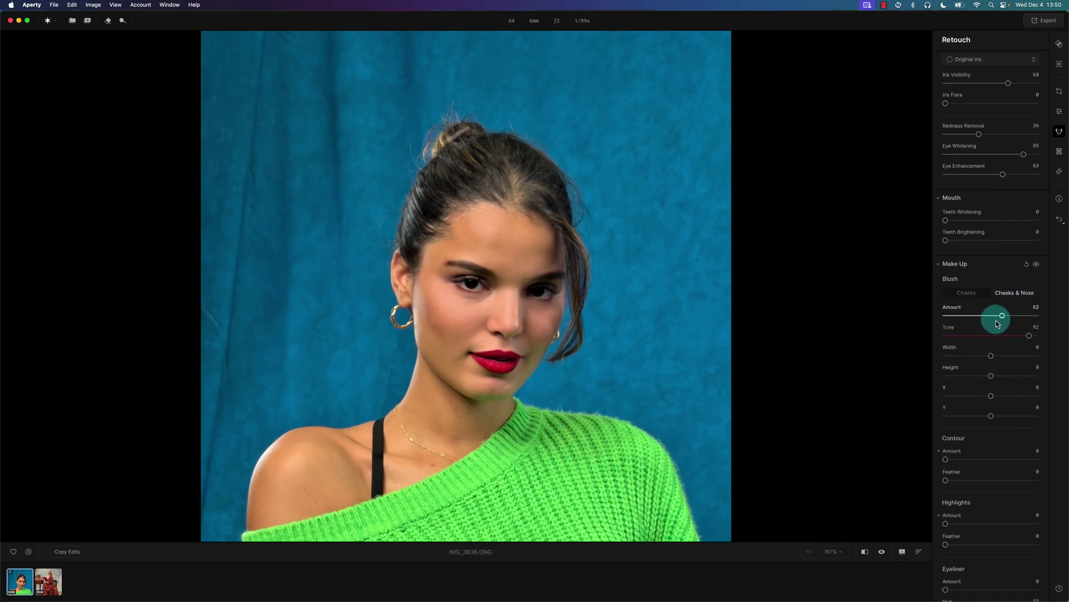
left_click(995, 359)
left_click_drag(993, 359, 1033, 326)
Compare the portrait with and without the blush by switching the Make Up effects off and on.
left_click(1037, 265)
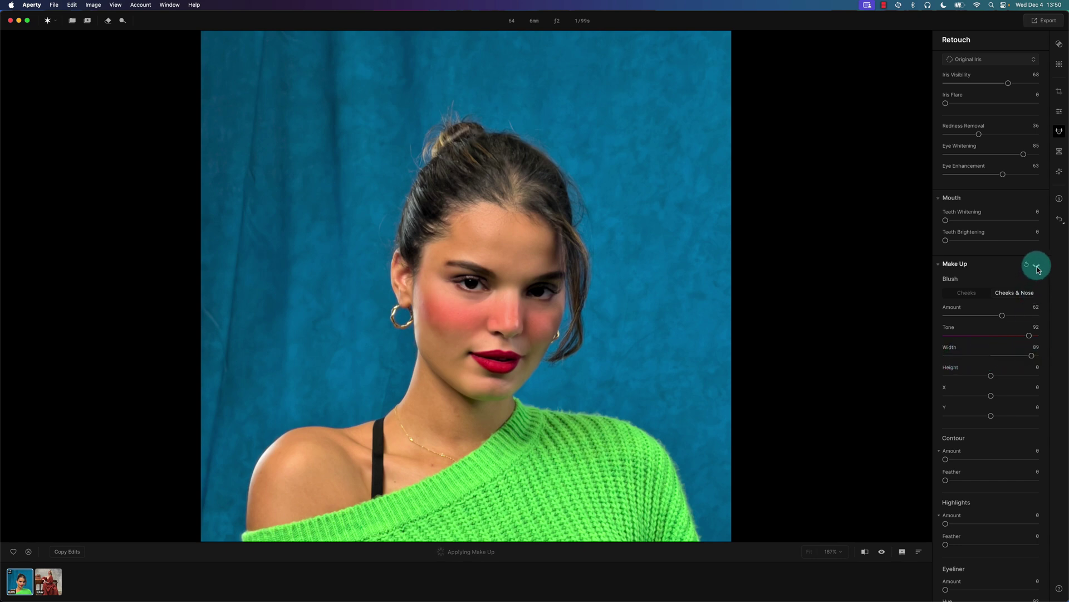
left_click(1038, 267)
left_click(1038, 267)
left_click(1037, 266)
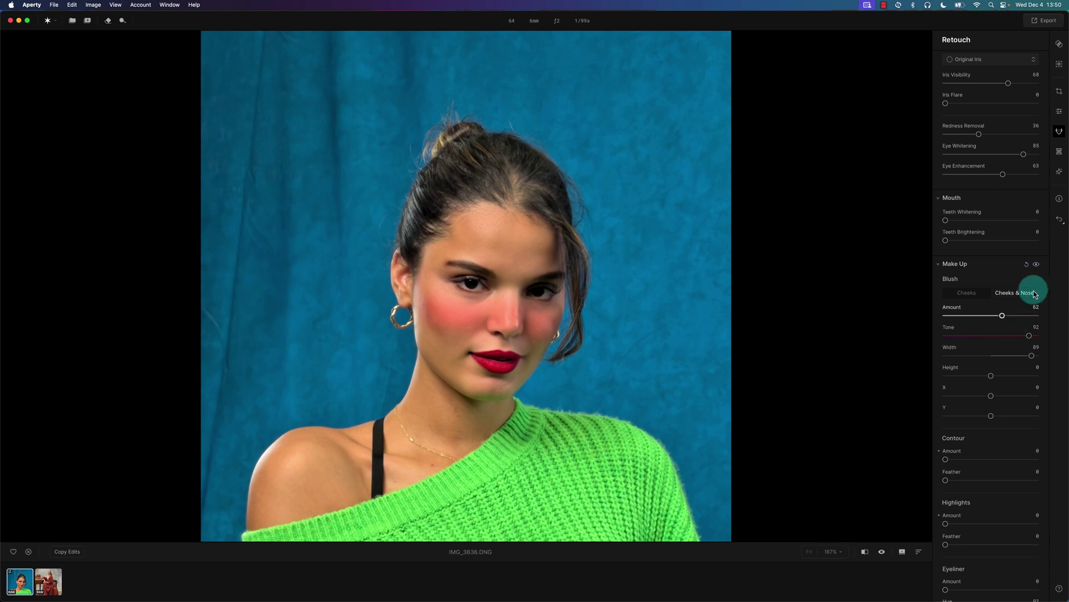
left_click(1039, 267)
left_click(1038, 266)
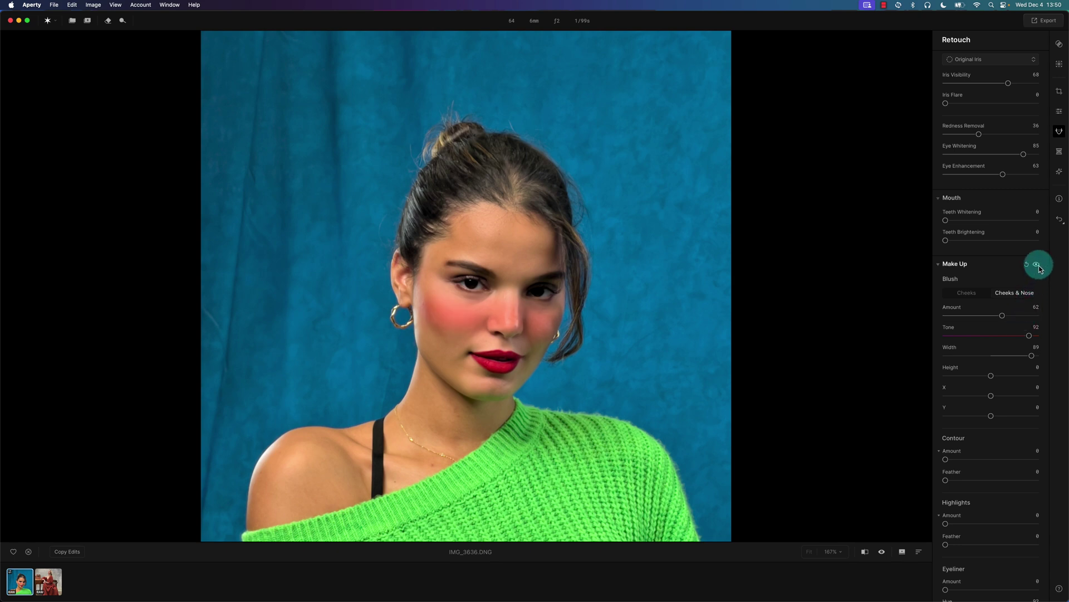
left_click(1039, 267)
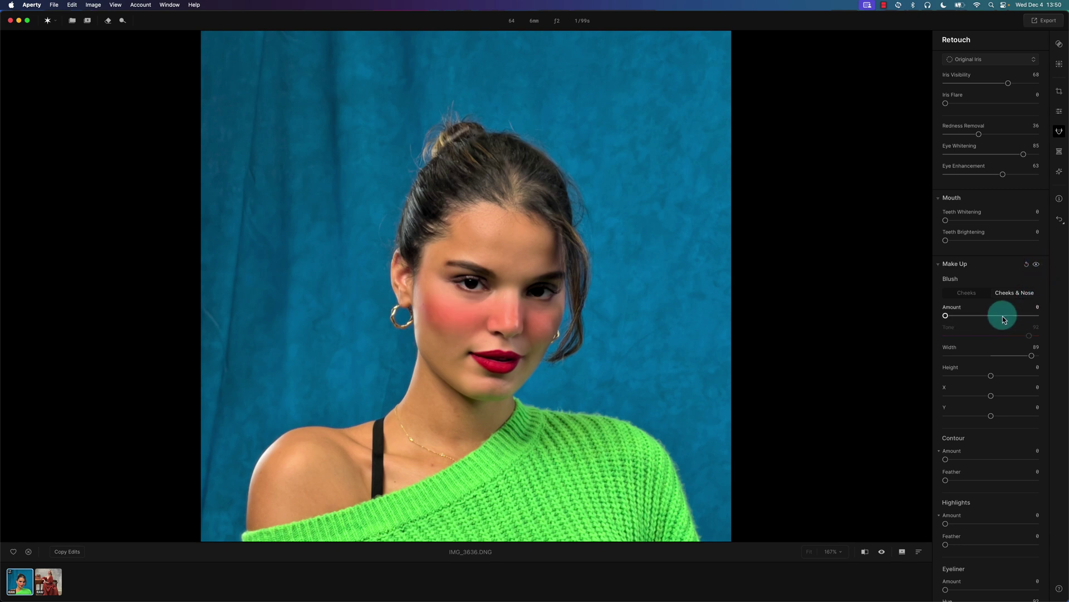
Reset all Make Up settings to remove the blush.
left_click(1026, 264)
left_click(1028, 266)
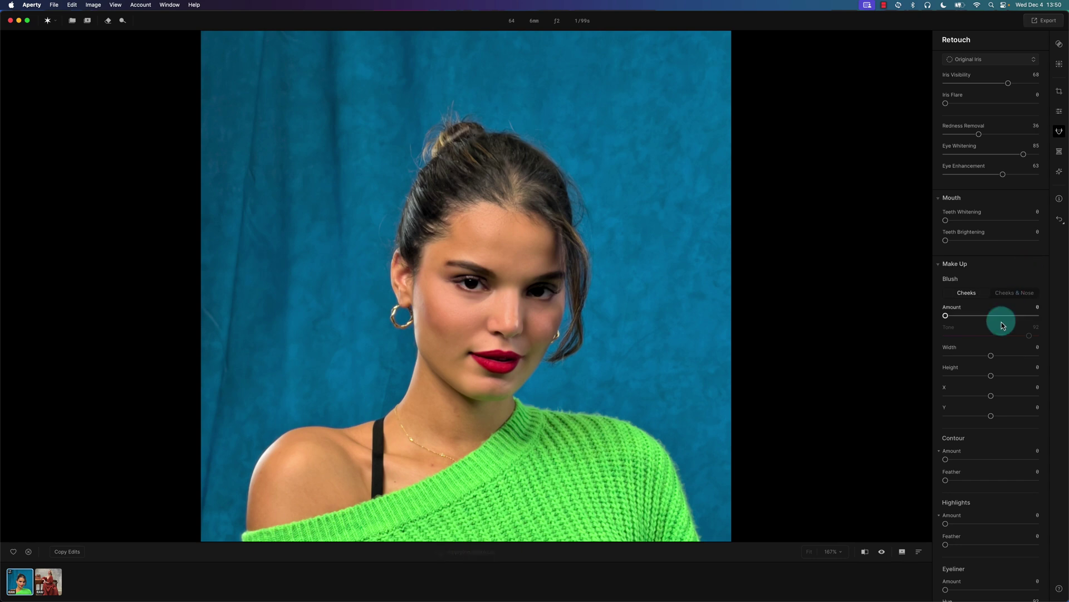
Try an eyeliner on the woman's eyes with Amount 96, Hue 100, and Glow 71.
scroll(1001, 334, "down", 2)
scroll(999, 339, "down", 6)
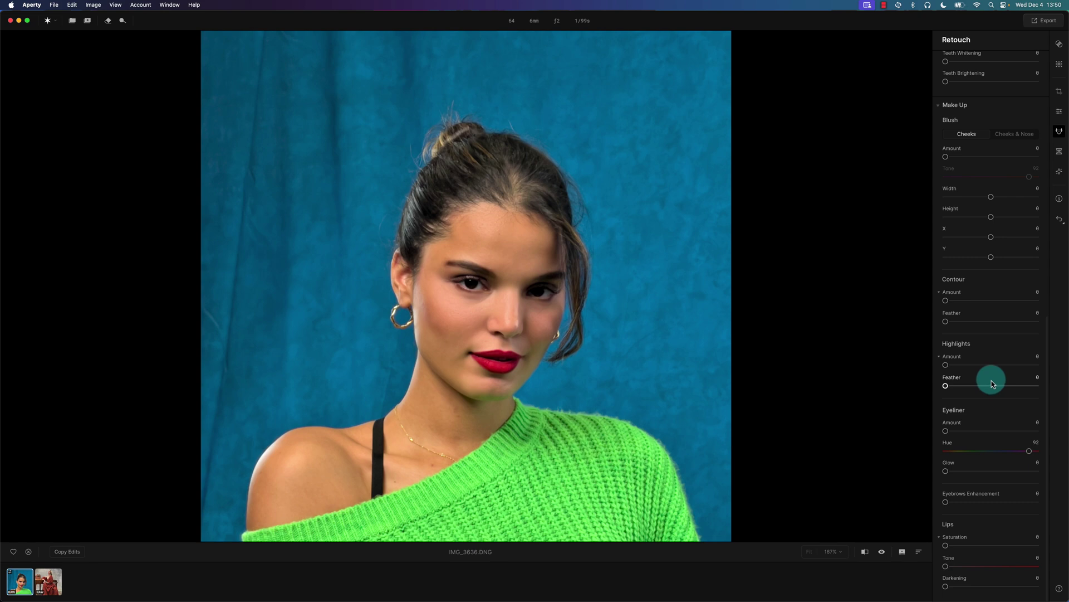
left_click_drag(950, 427, 1010, 433)
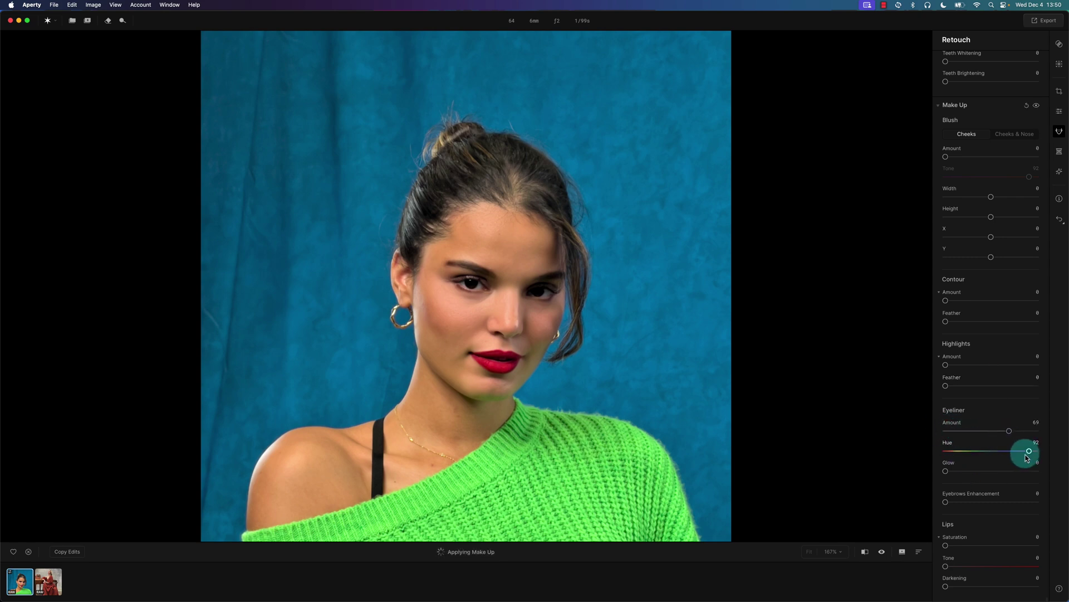
scroll(1024, 412, "up", 1)
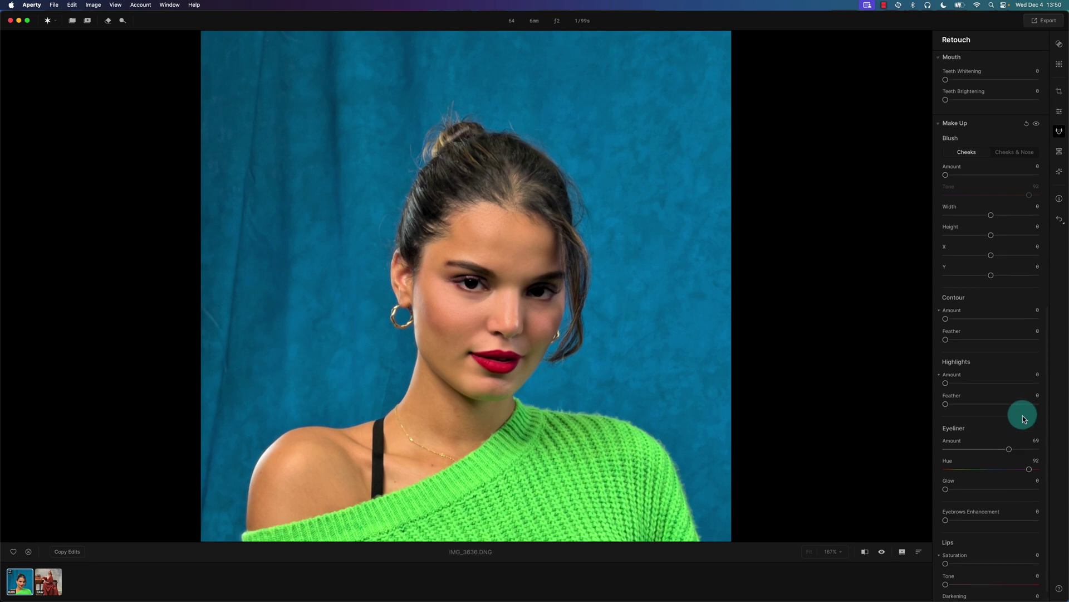
mouse_move(1009, 449)
left_mouse_down()
mouse_move(1017, 453)
mouse_move(974, 449)
mouse_move(1038, 453)
mouse_move(1031, 468)
mouse_move(1051, 466)
left_mouse_up()
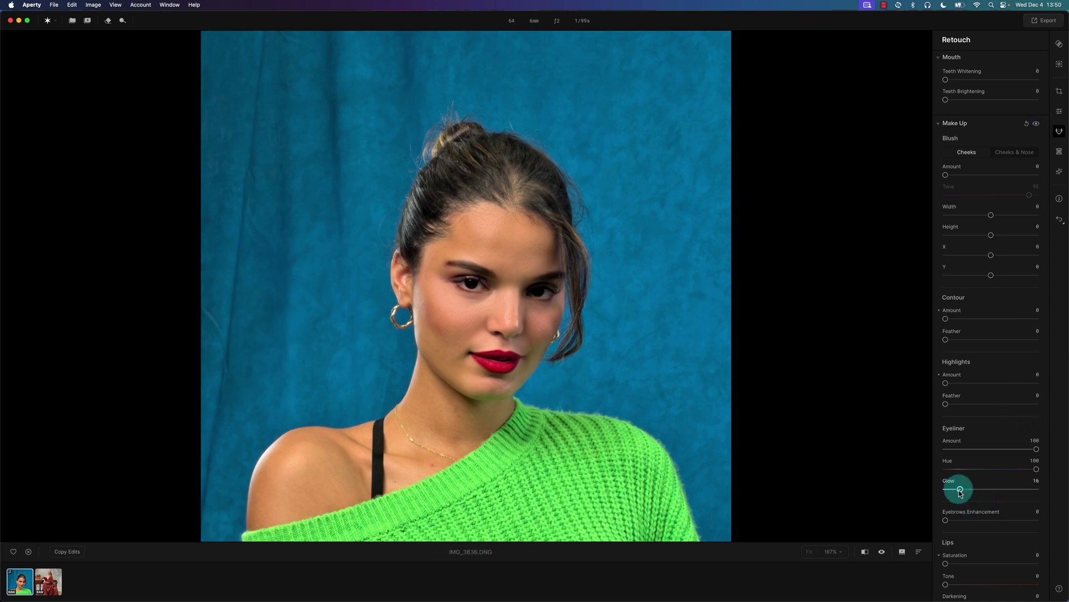
left_click_drag(960, 490, 1009, 489)
scroll(990, 483, "down", 1)
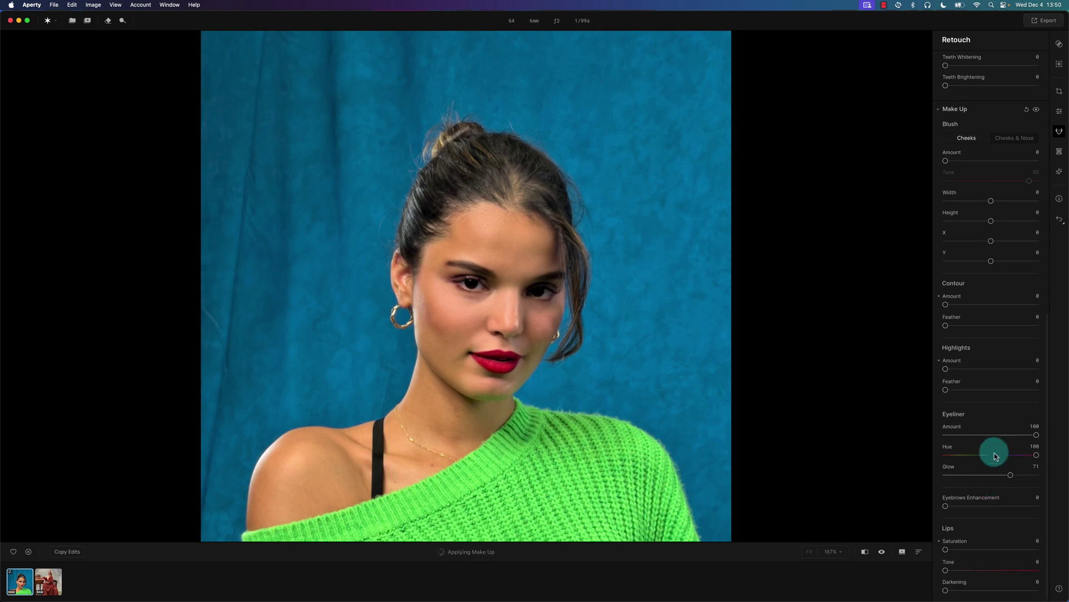
mouse_move(1038, 440)
left_mouse_down()
mouse_move(976, 435)
mouse_move(1031, 433)
left_mouse_up()
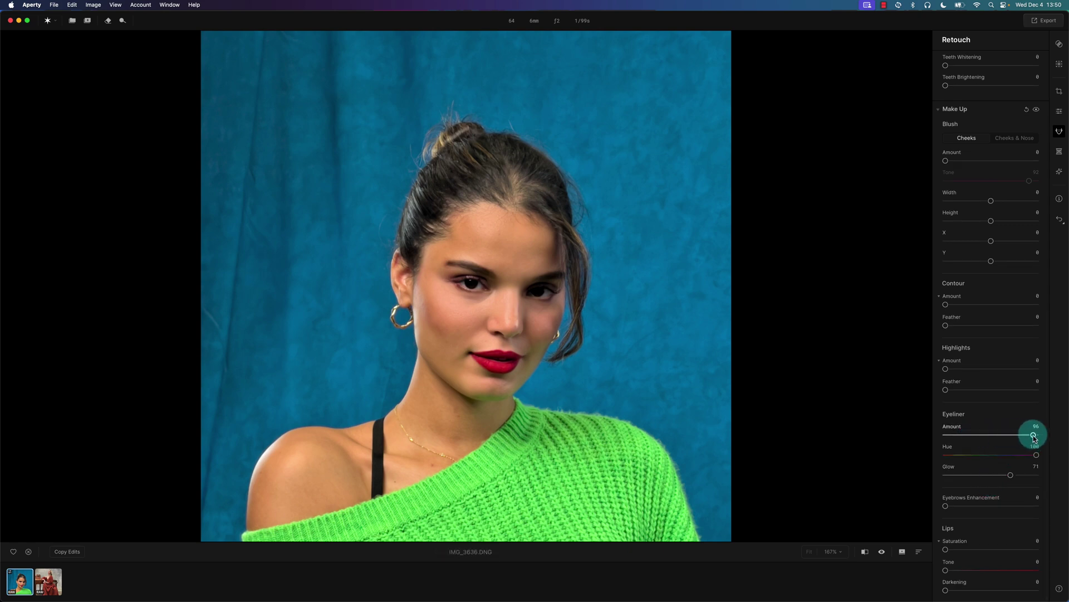
Compare the portrait before and after the edits, including a split view divided across the face, and close the split view.
left_click(1037, 110)
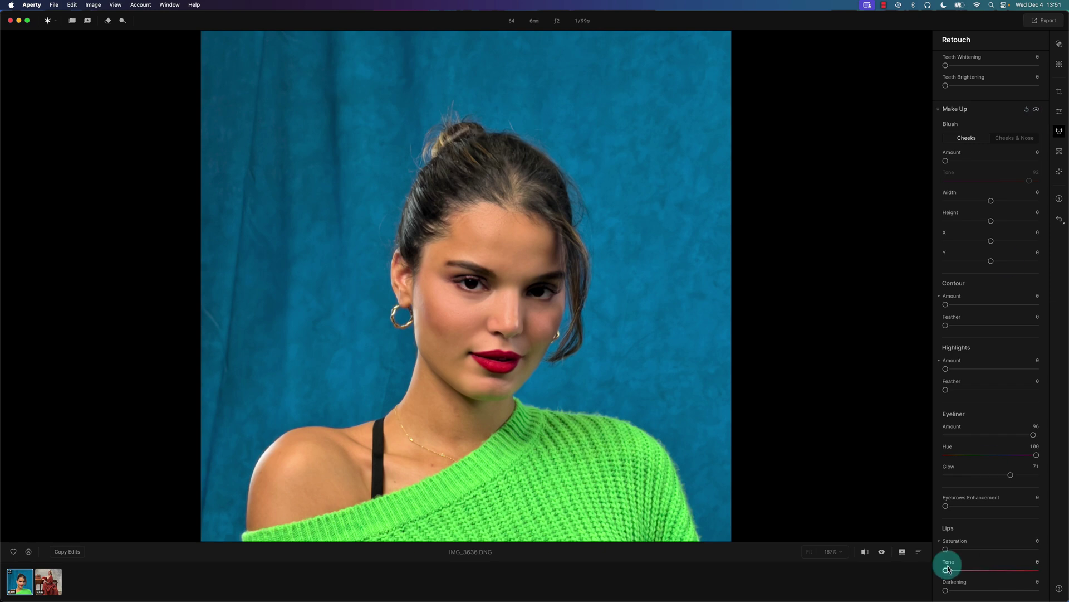
left_click(883, 553)
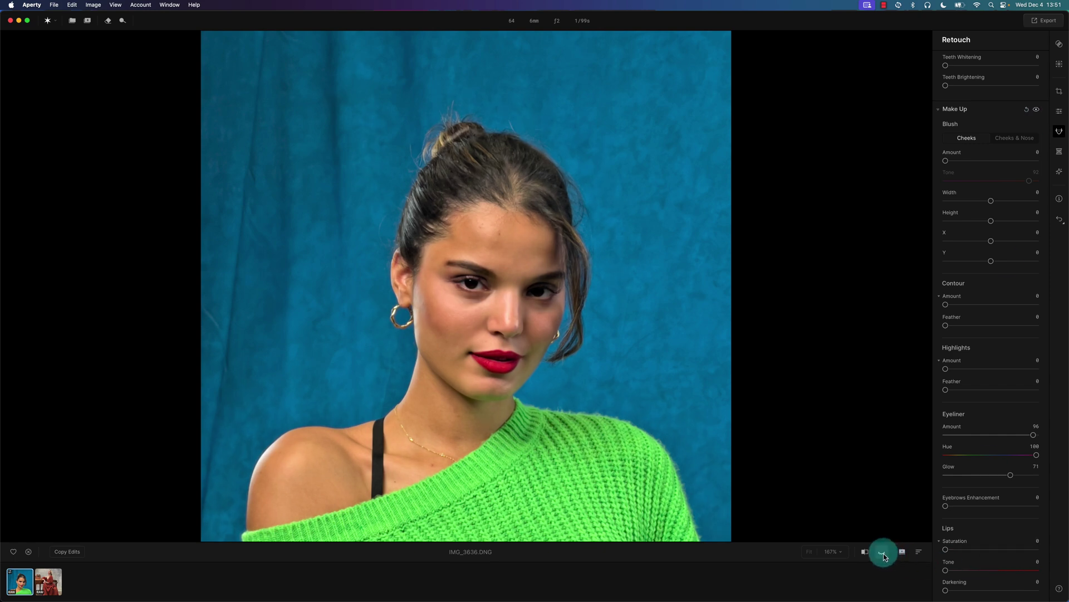
left_click(865, 553)
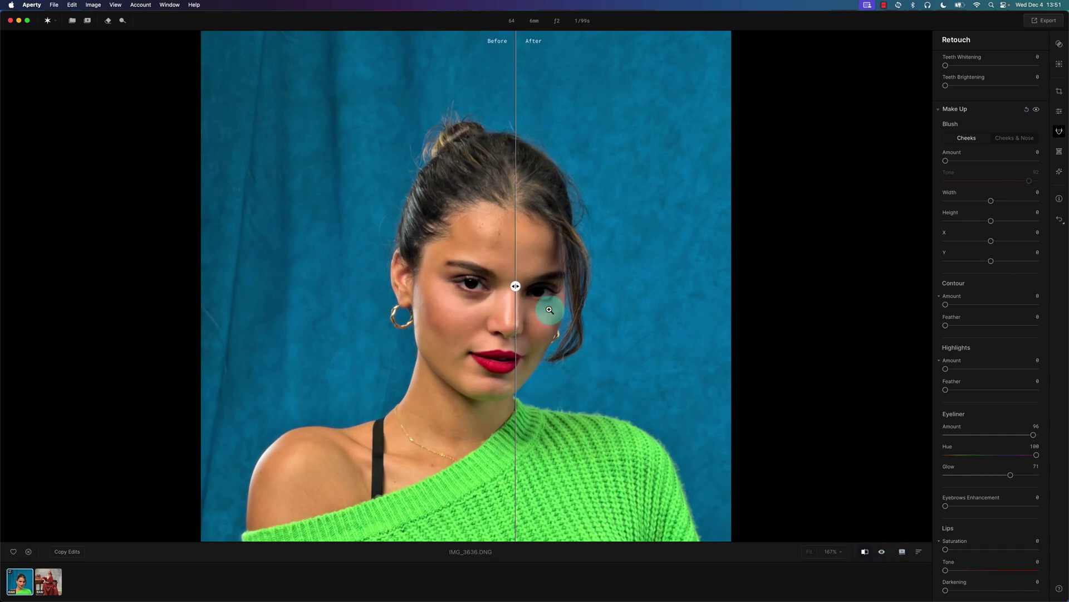
mouse_move(516, 282)
left_mouse_down()
mouse_move(425, 284)
mouse_move(545, 287)
mouse_move(430, 289)
mouse_move(544, 286)
mouse_move(449, 286)
mouse_move(530, 285)
left_mouse_up()
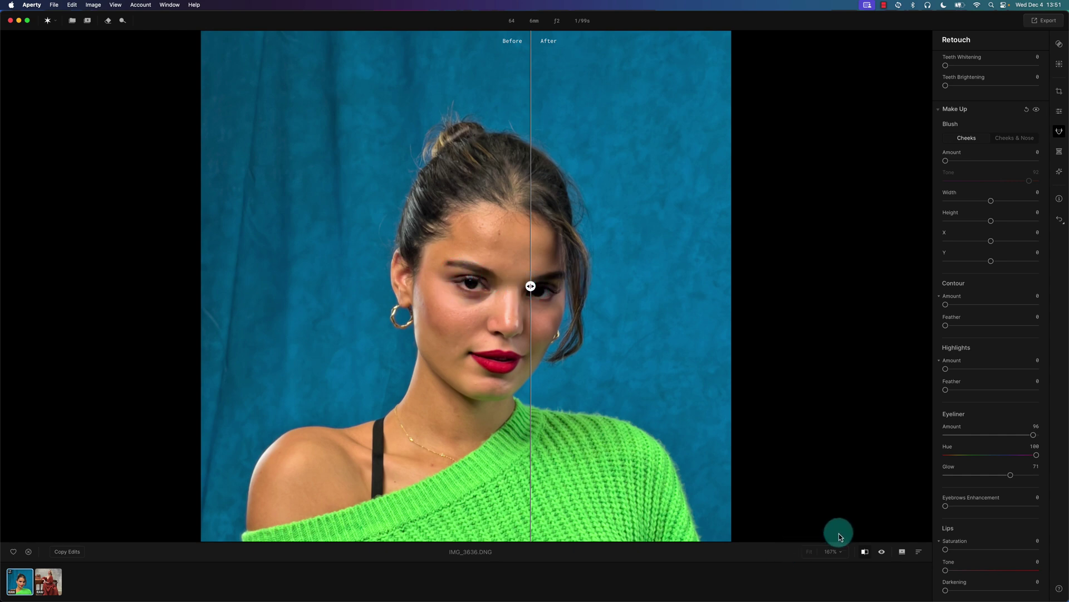
left_click(864, 553)
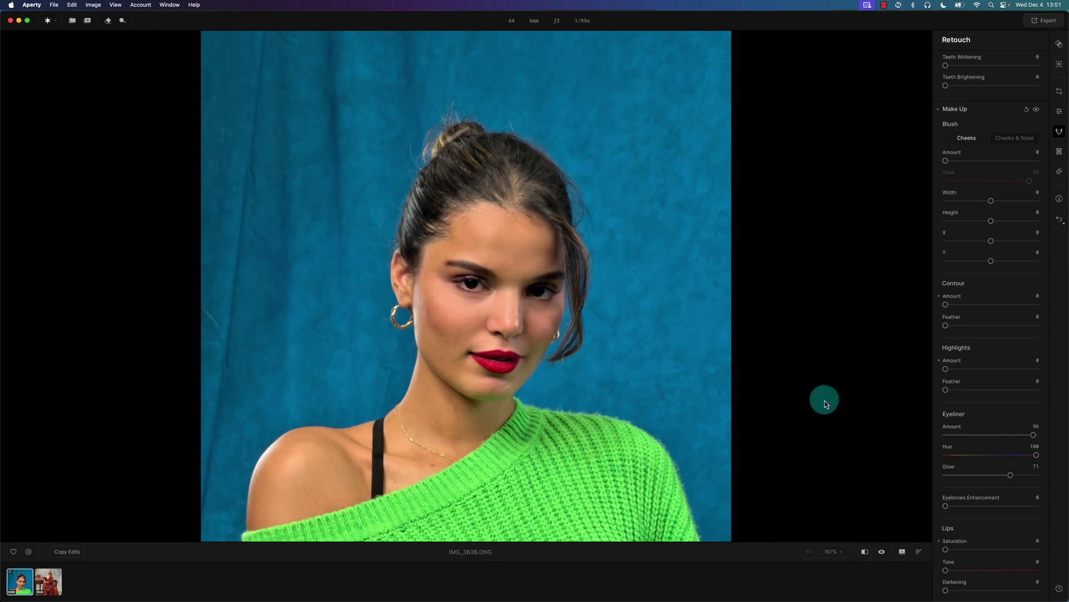
Try a different eyeliner look with Glow 87, Amount 53, and Hue 79.
scroll(980, 382, "down", 1)
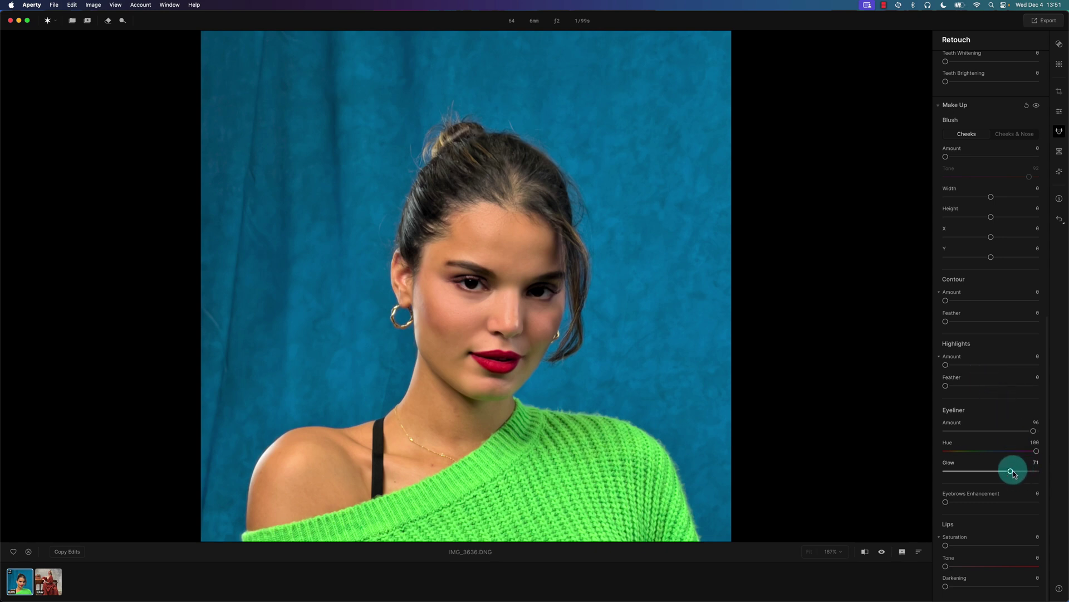
mouse_move(1013, 470)
left_mouse_down()
mouse_move(1031, 470)
mouse_move(997, 470)
mouse_move(1025, 467)
left_mouse_up()
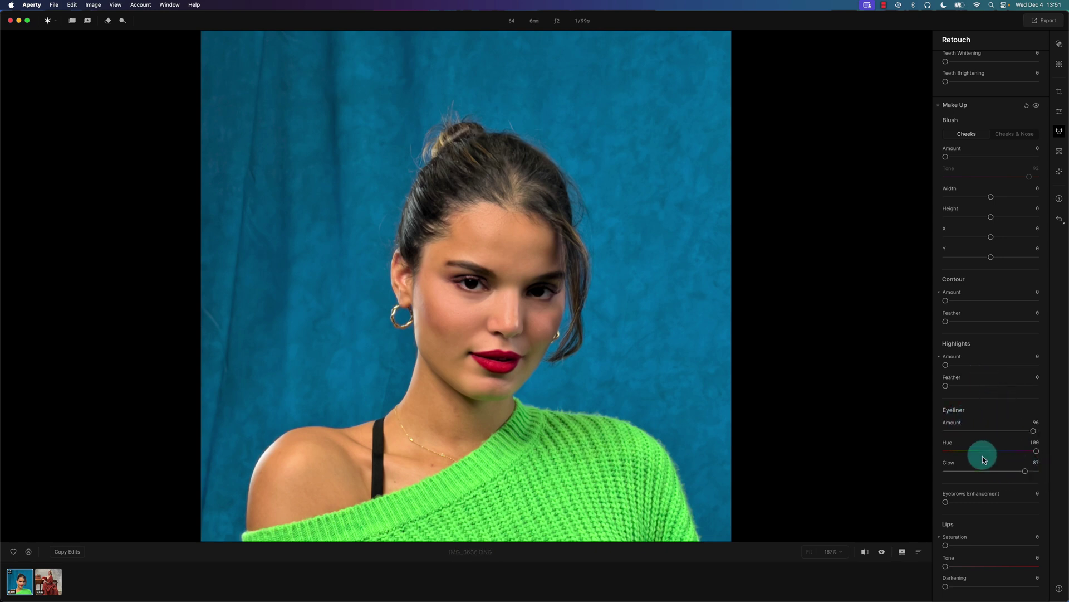
left_click_drag(1032, 431, 1018, 451)
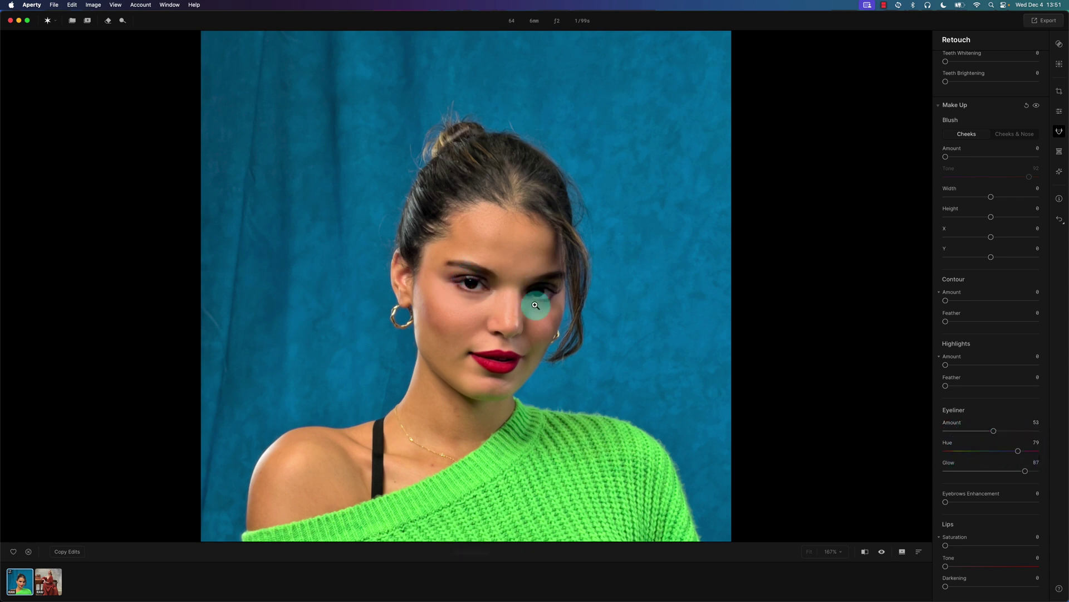
Reset the eyeliner by returning its Amount and Glow to 0, and set its Hue to 0.
double_click(994, 432)
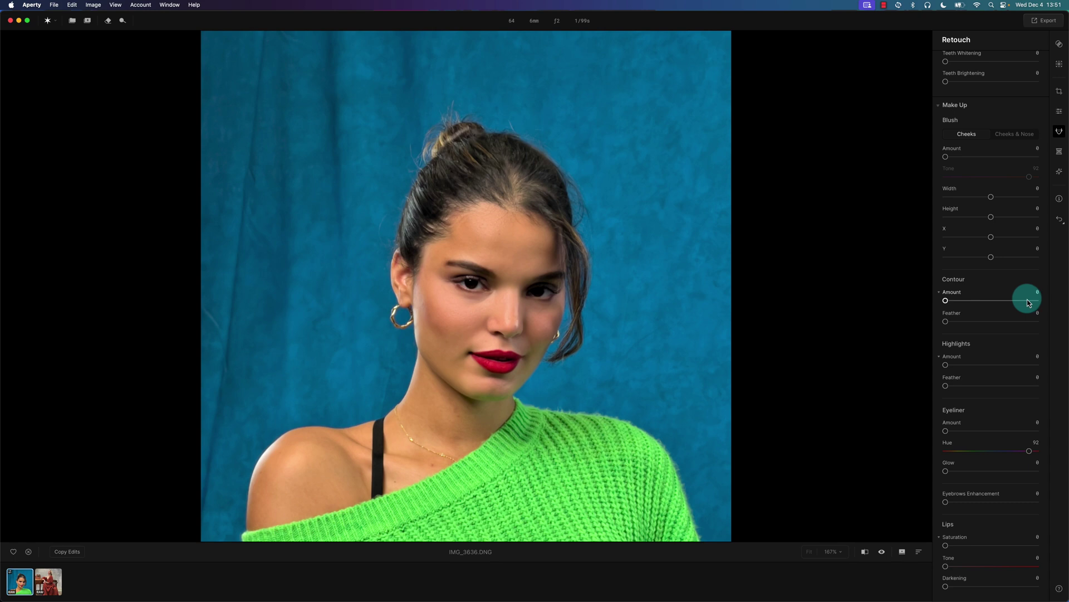
scroll(1027, 299, "up", 3)
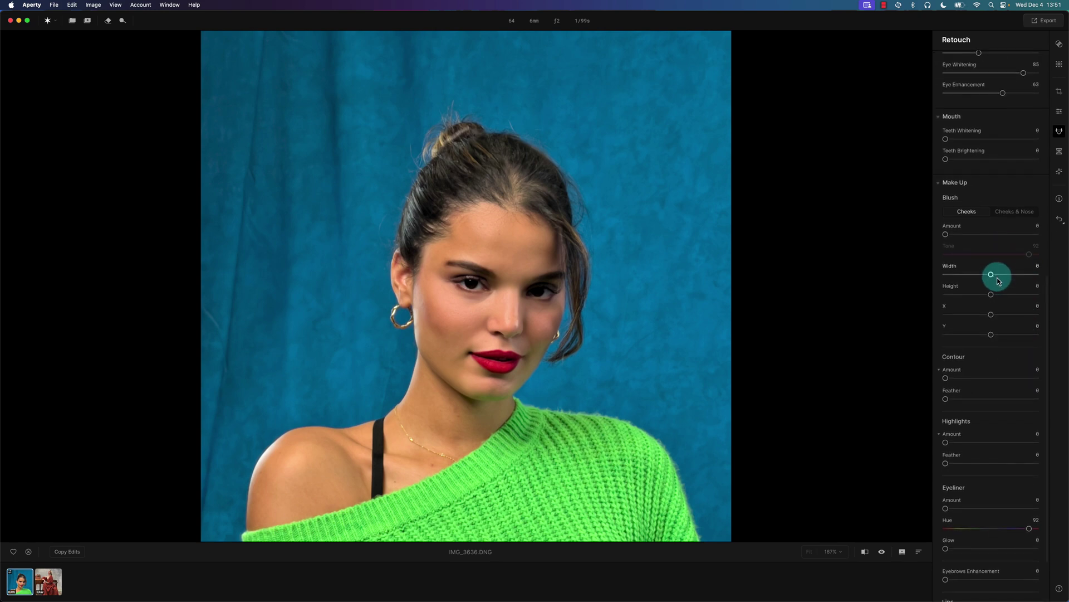
scroll(997, 278, "down", 3)
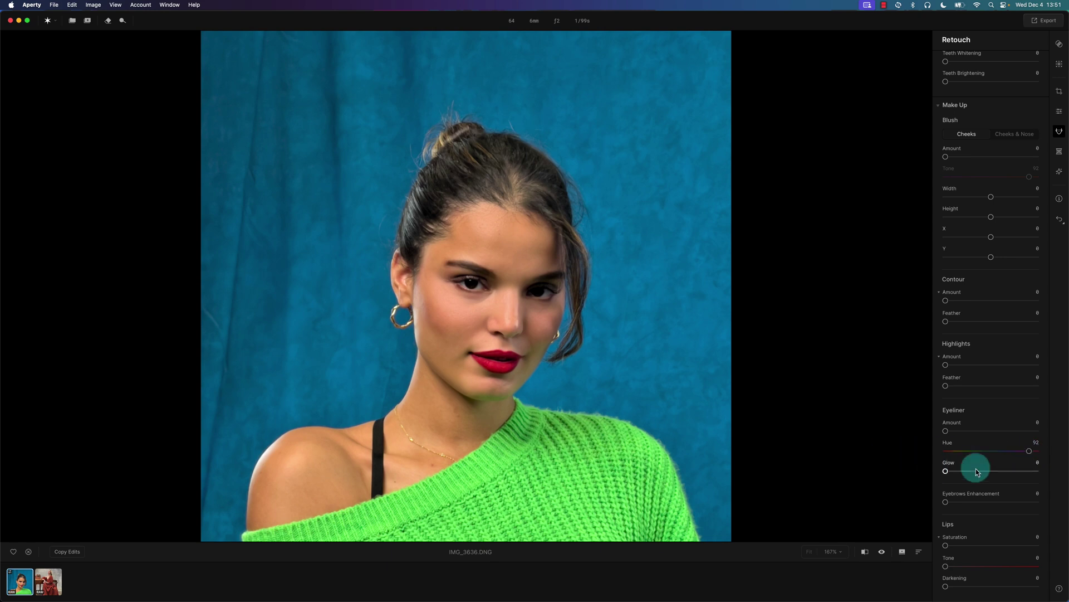
double_click(991, 449)
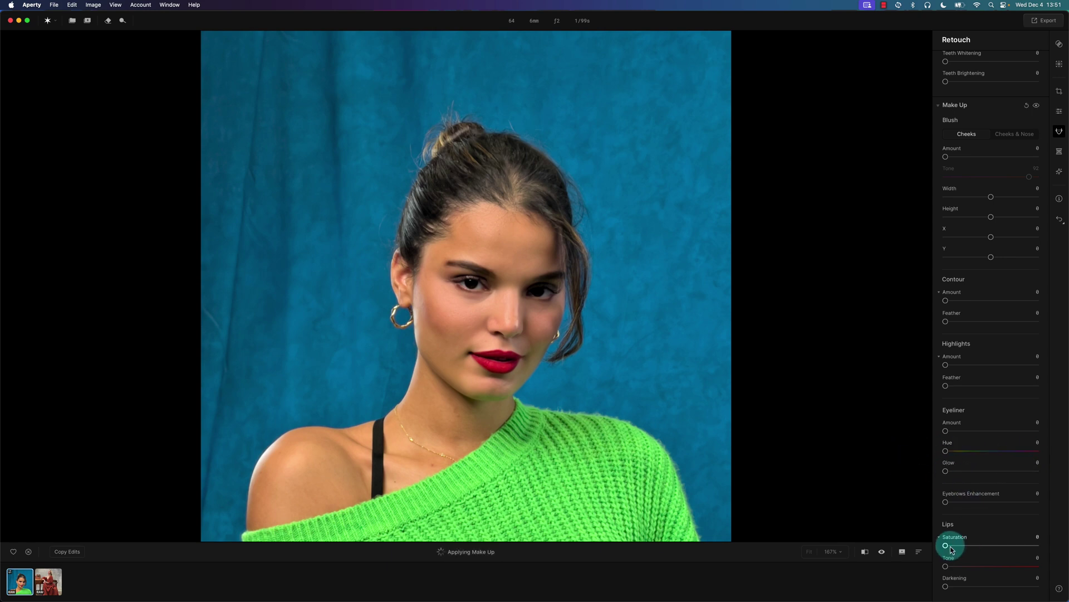
Try a lip color with Saturation 59 and Tone 73, and compare it in a before-and-after split view divided across the face.
mouse_move(951, 550)
left_mouse_down()
mouse_move(1022, 550)
mouse_move(945, 549)
left_mouse_up()
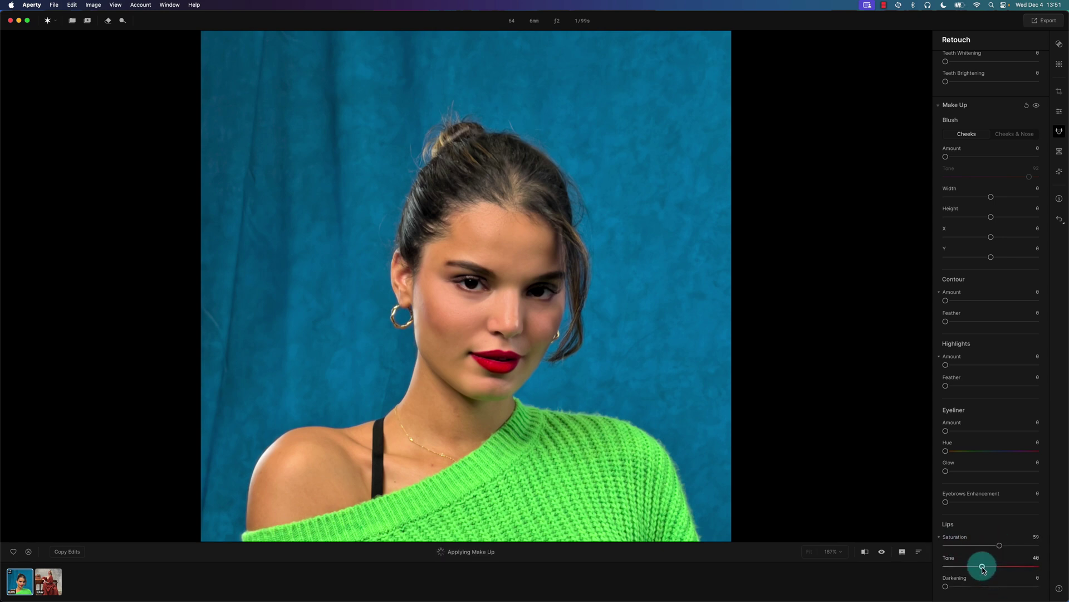
left_click_drag(983, 568, 1015, 568)
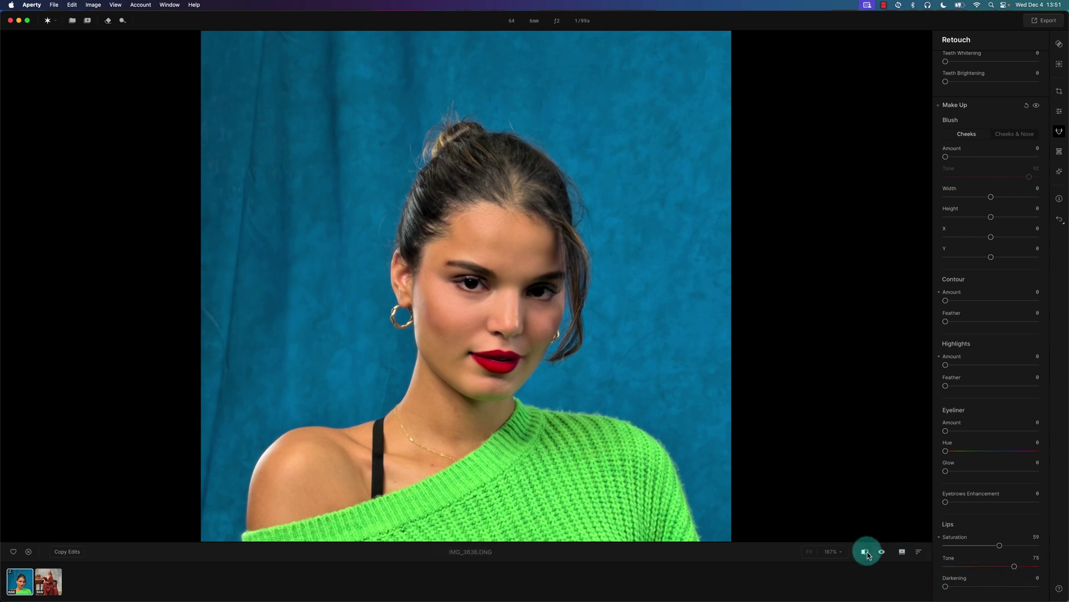
left_click(866, 551)
left_click_drag(530, 286, 492, 285)
Return the lips' Saturation and Tone to 0, set Darkening to 65, and close the split comparison view.
double_click(1001, 545)
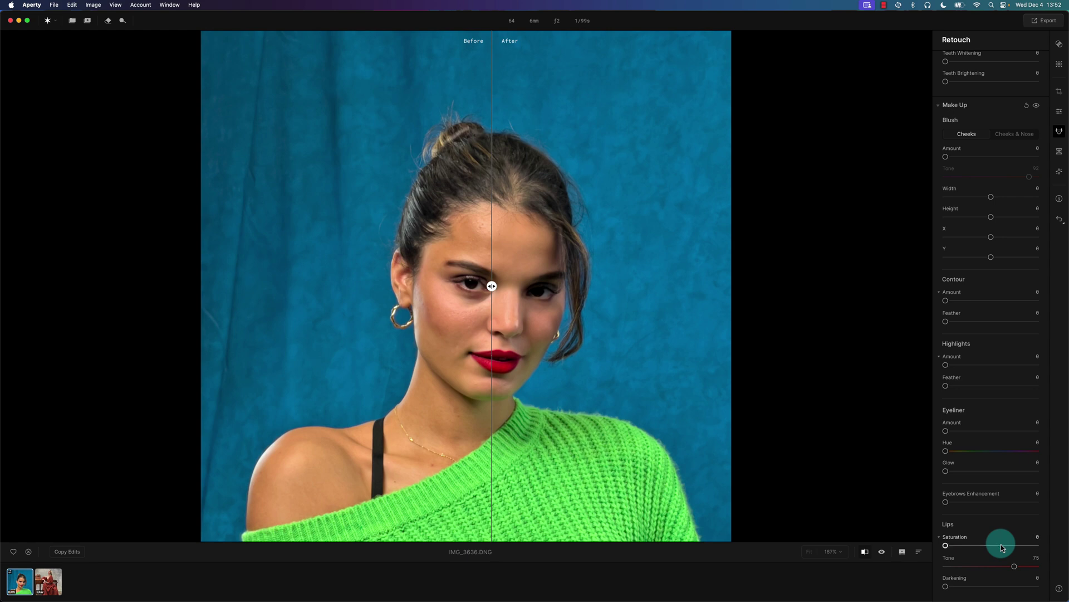
double_click(1014, 566)
left_click_drag(947, 586, 1005, 586)
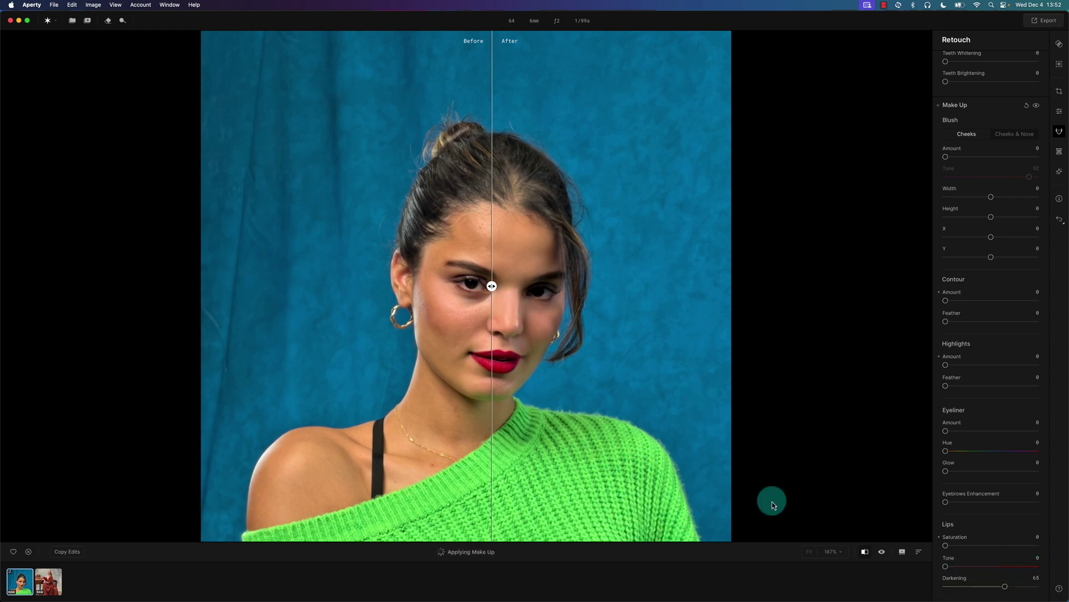
left_click(860, 553)
left_click(865, 552)
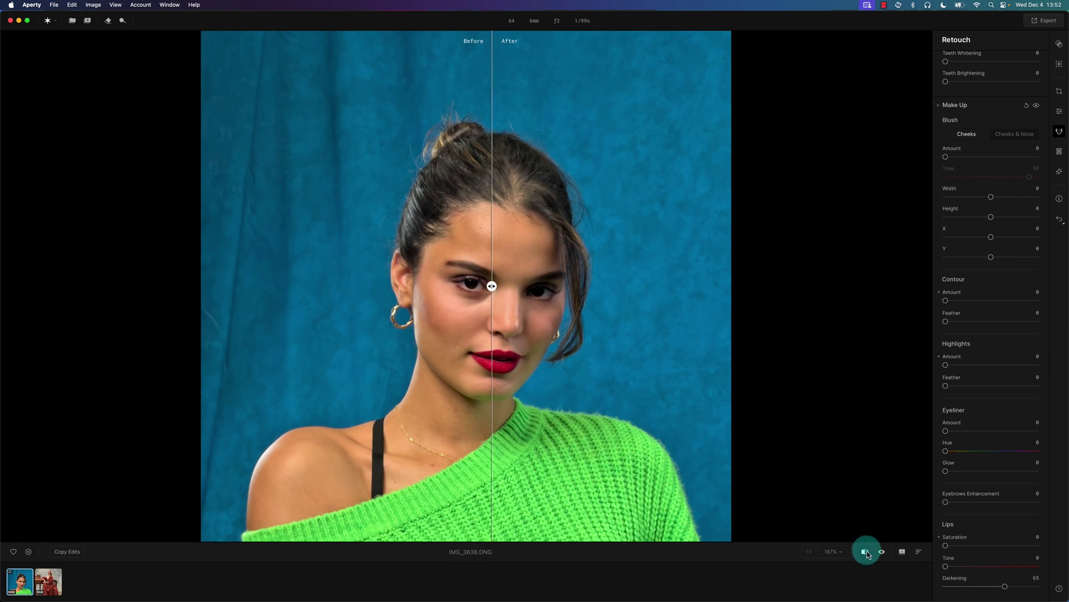
left_click(865, 553)
Set the lips' Darkening to 91 and Saturation to 44, and check the look in the before-and-after split view.
left_click_drag(1004, 586, 1029, 586)
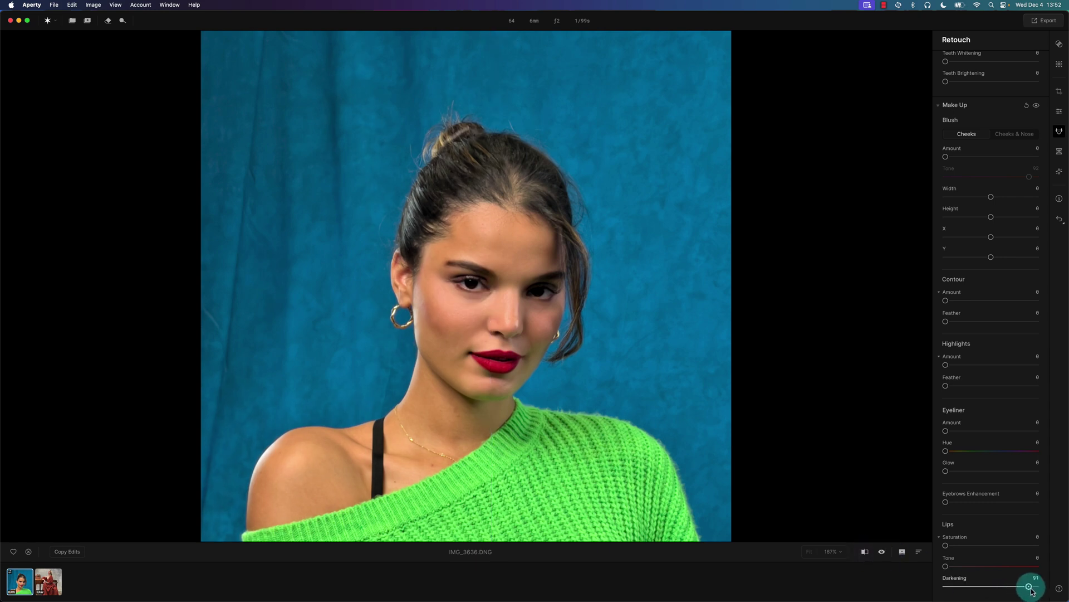
left_click_drag(971, 549, 982, 547)
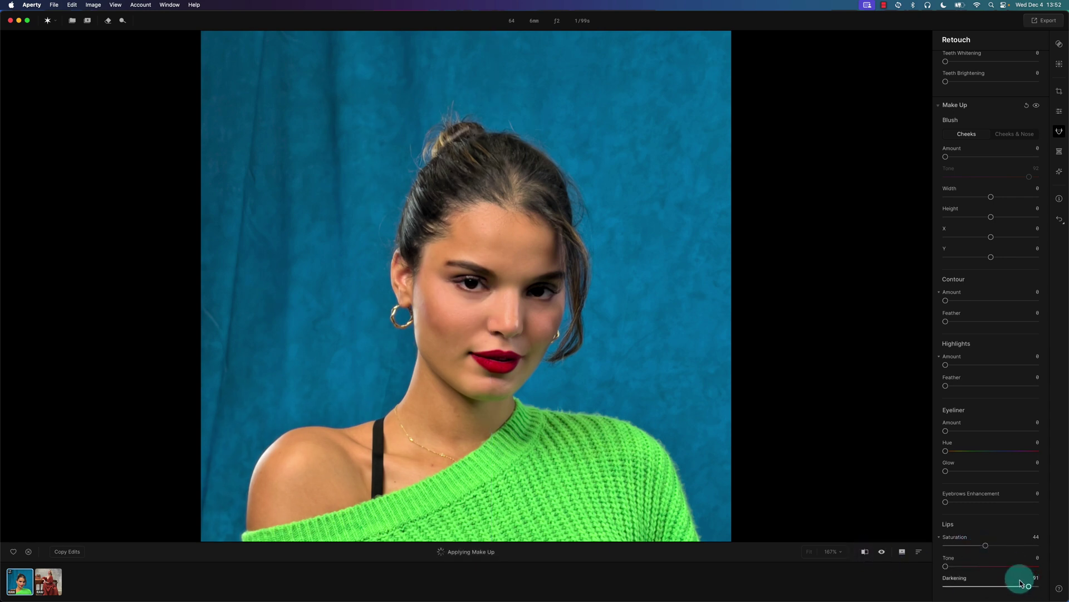
left_click(865, 551)
mouse_move(490, 281)
left_mouse_down()
mouse_move(530, 286)
mouse_move(463, 292)
mouse_move(492, 286)
left_mouse_up()
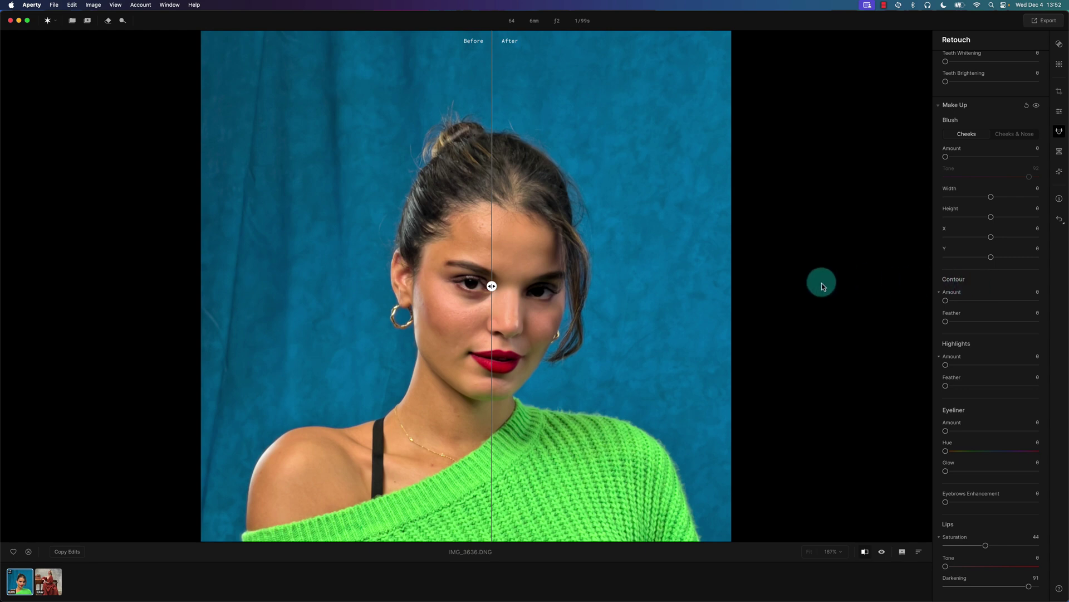
scroll(986, 223, "up", 4)
left_click(865, 552)
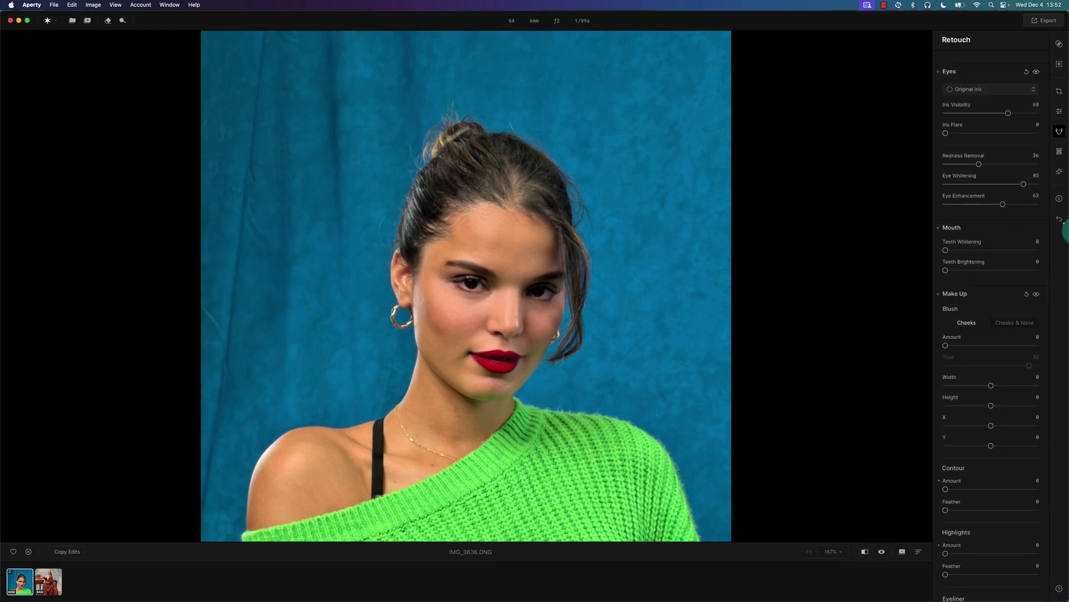
Reshape the woman with Face Slim 78 and eye Shape 55, and compare the face with the eye reshaping off and on.
left_click(1059, 152)
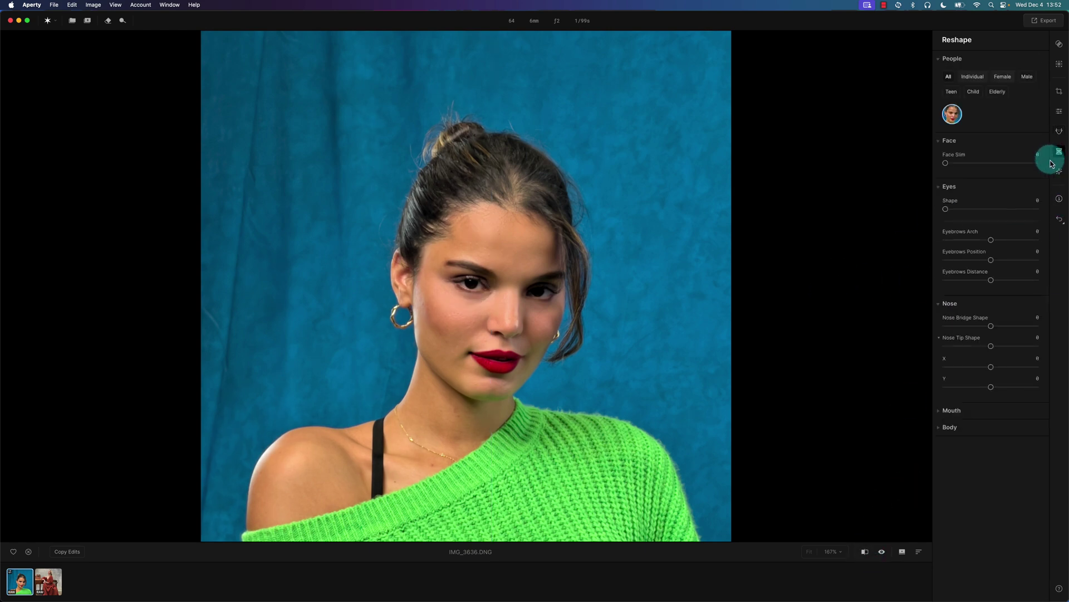
left_click_drag(945, 163, 1016, 164)
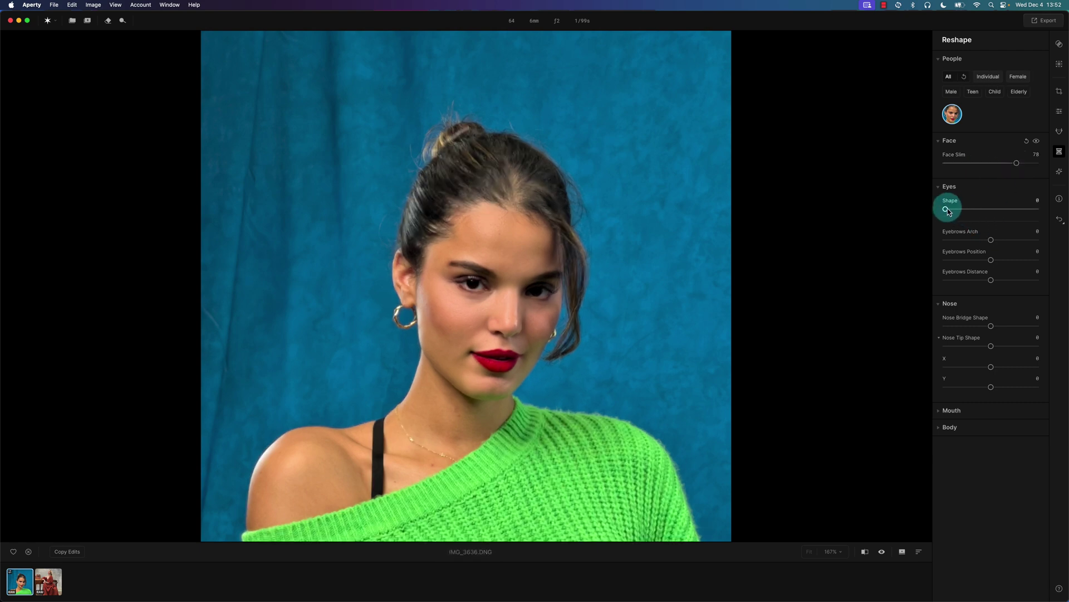
mouse_move(948, 211)
left_mouse_down()
mouse_move(987, 211)
mouse_move(938, 208)
left_mouse_up()
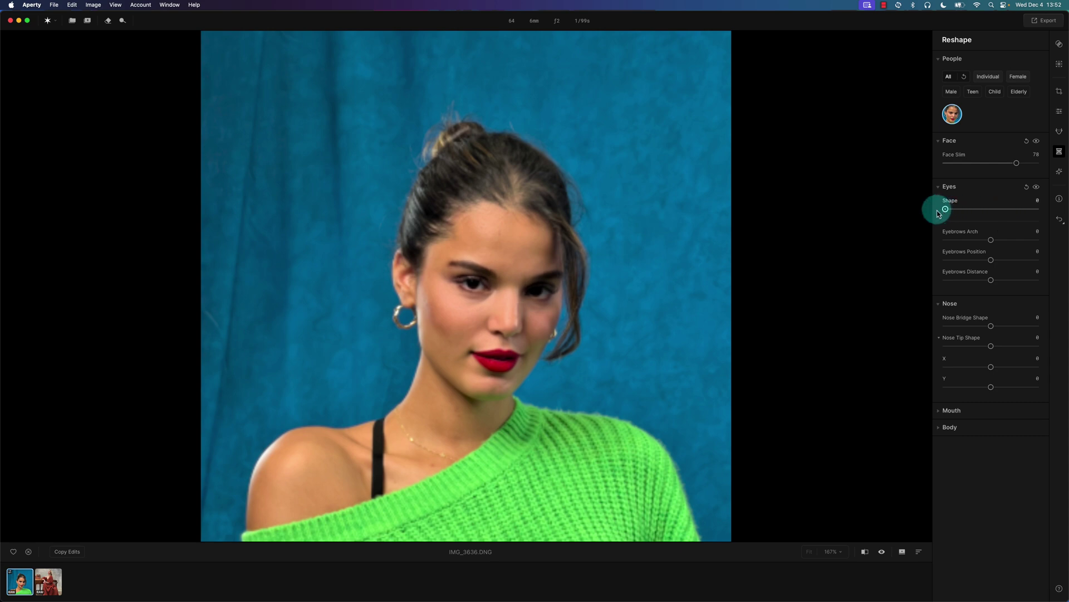
left_click(946, 209)
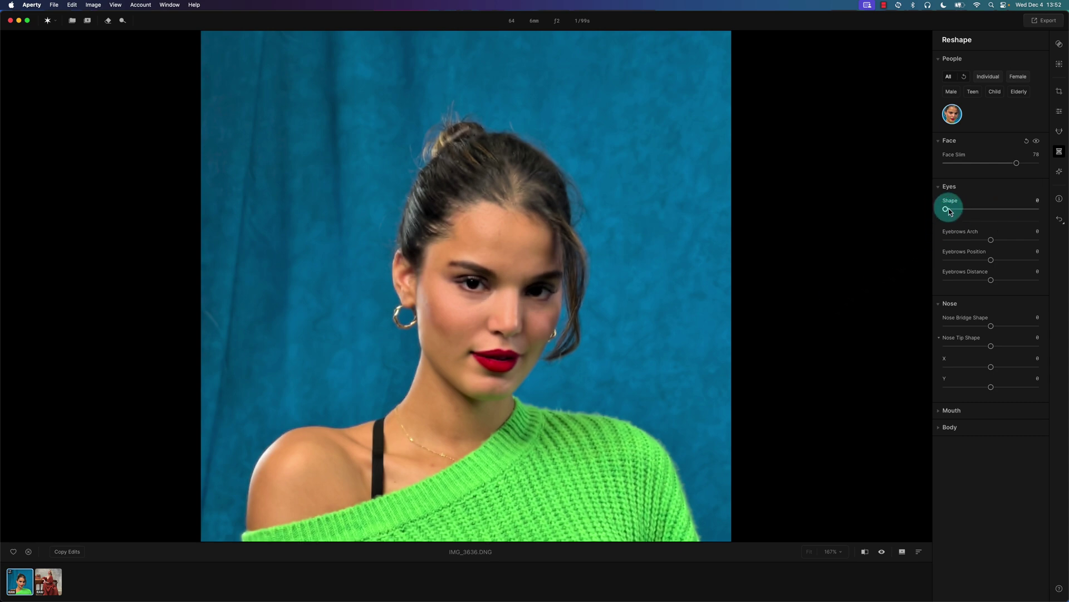
left_click_drag(948, 212, 961, 212)
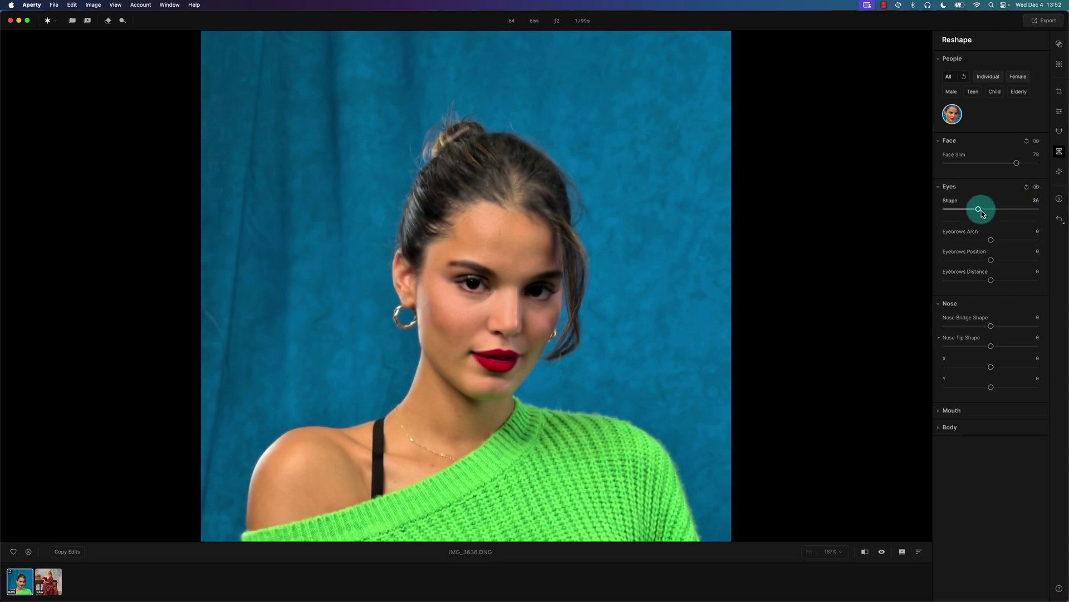
left_click_drag(979, 209, 1000, 211)
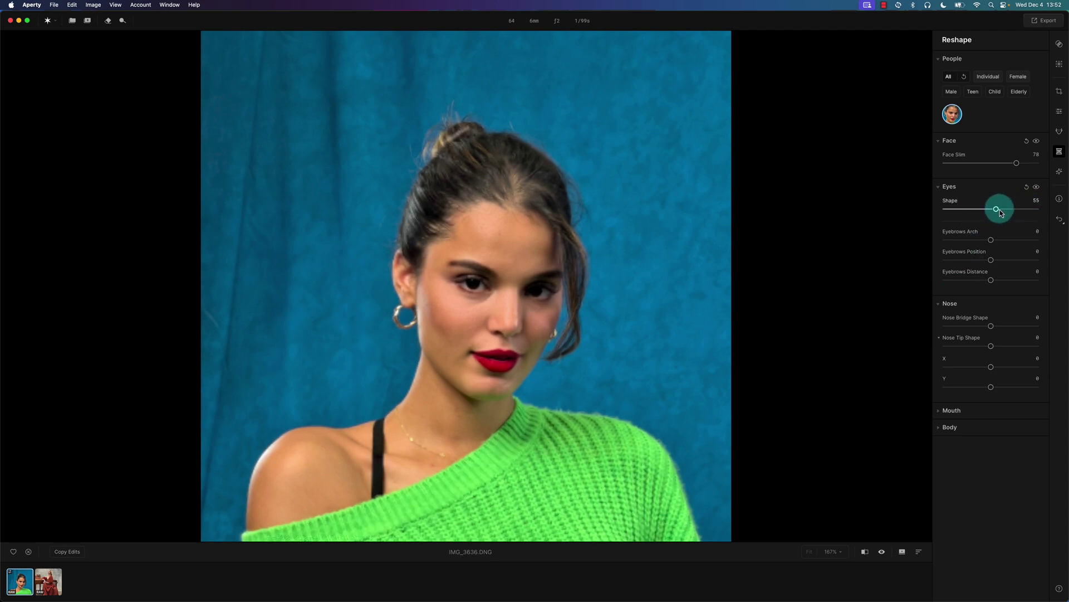
left_click(1037, 187)
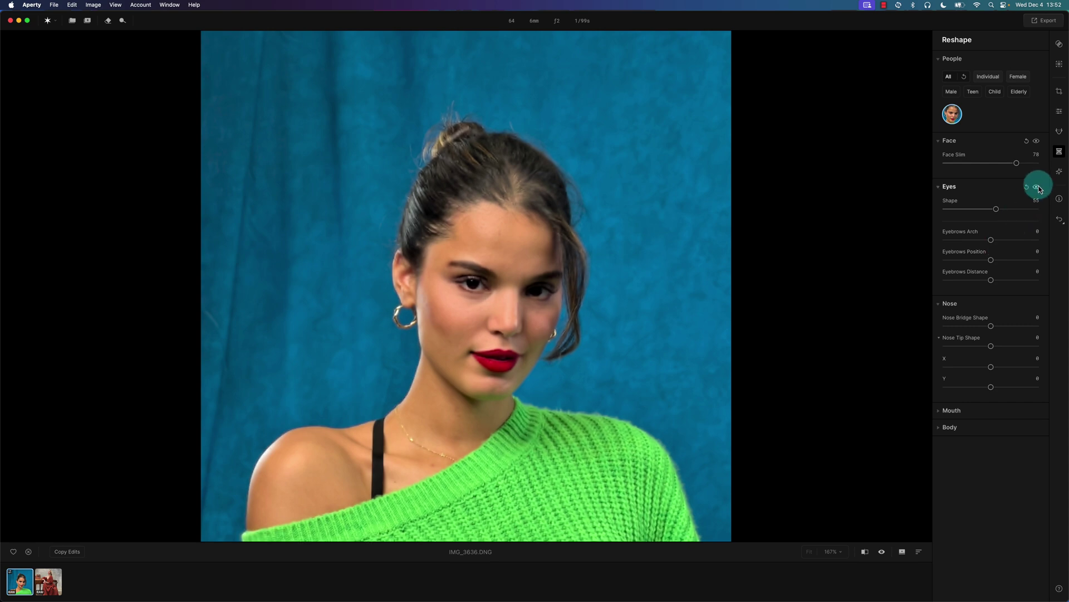
left_click(1037, 188)
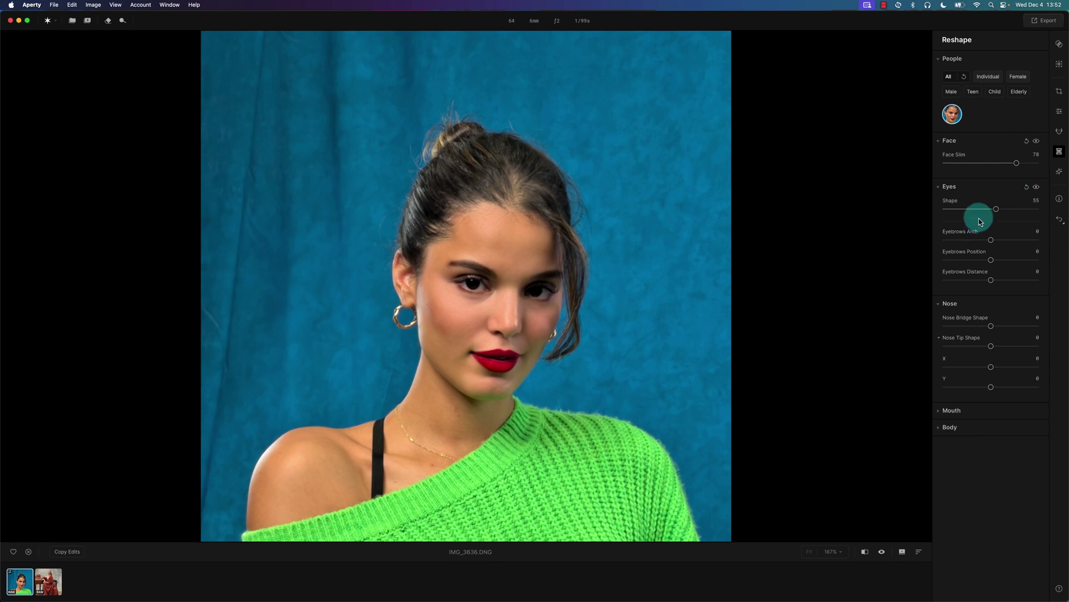
Set the eye Shape to 10 and Nose Bridge Shape to 9, and expand the Mouth and Body reshaping options.
left_click_drag(995, 209, 956, 212)
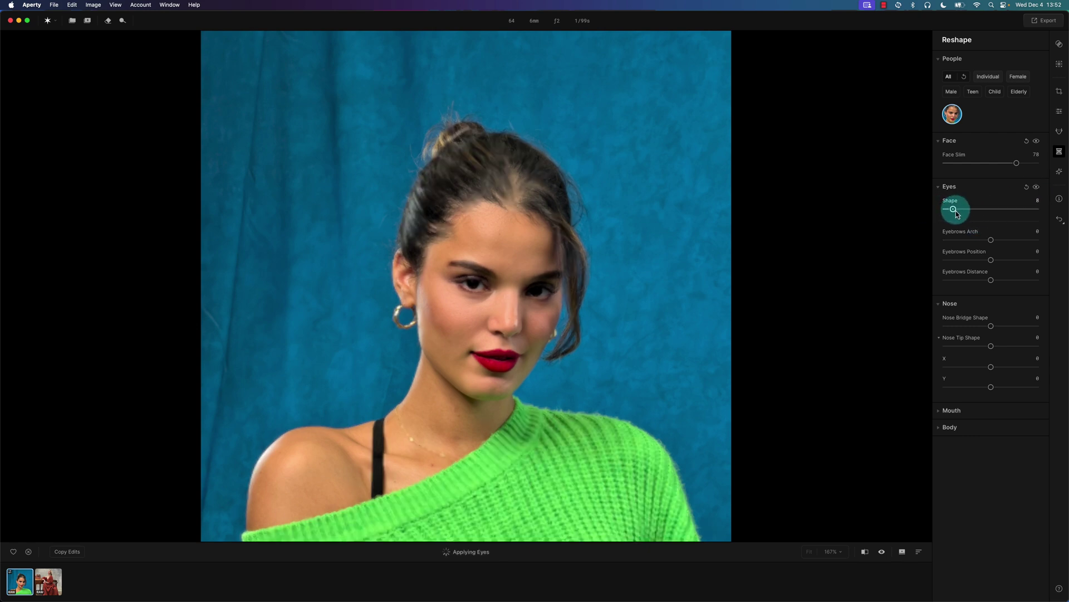
left_click_drag(957, 214, 957, 214)
left_click(898, 235)
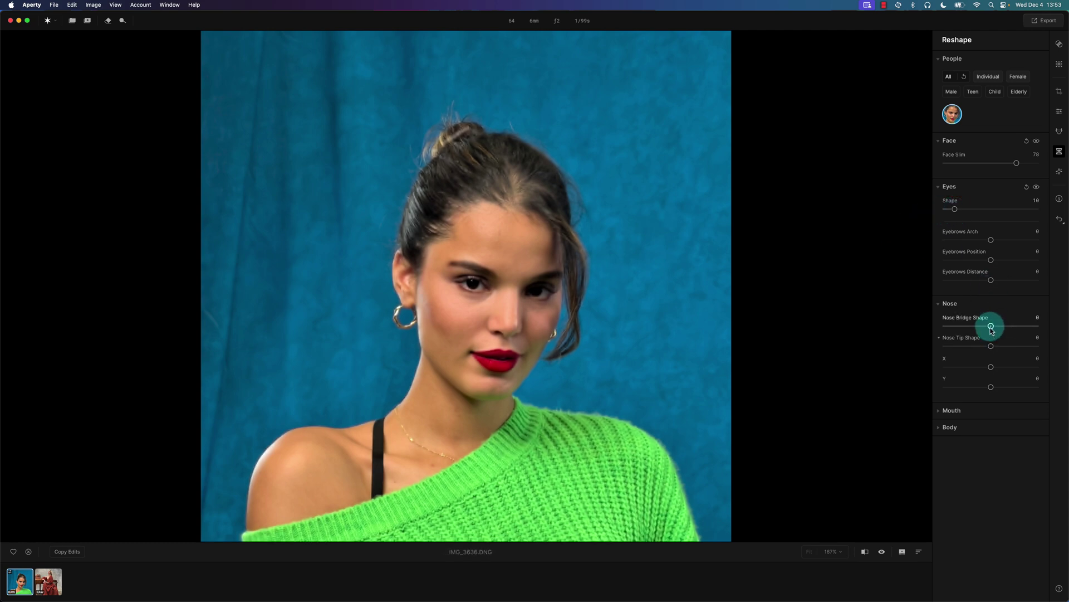
mouse_move(990, 325)
left_mouse_down()
mouse_move(1018, 327)
mouse_move(961, 329)
mouse_move(995, 328)
left_mouse_up()
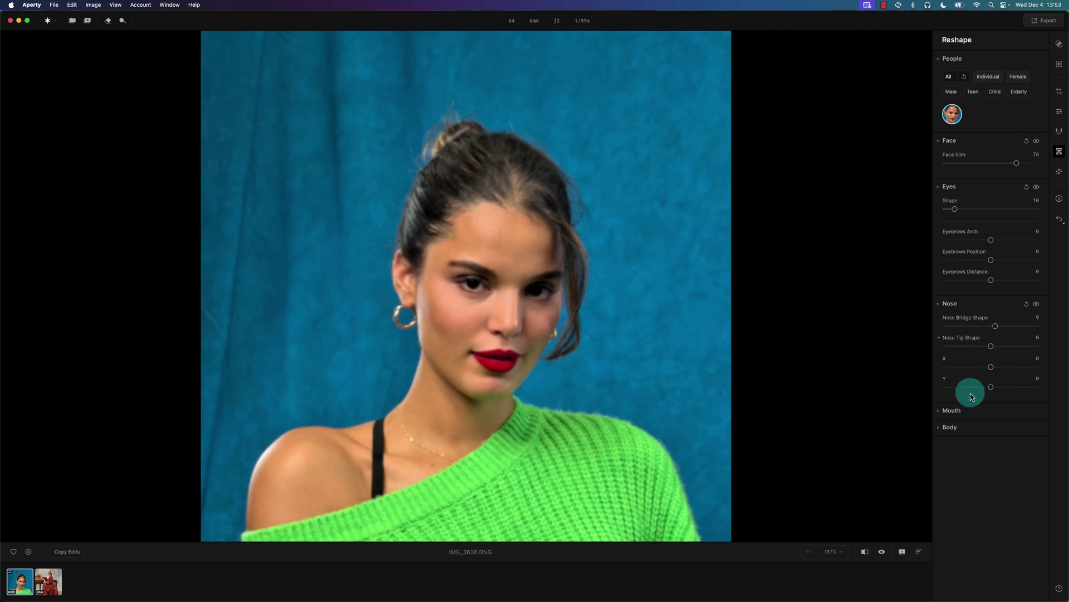
left_click(955, 506)
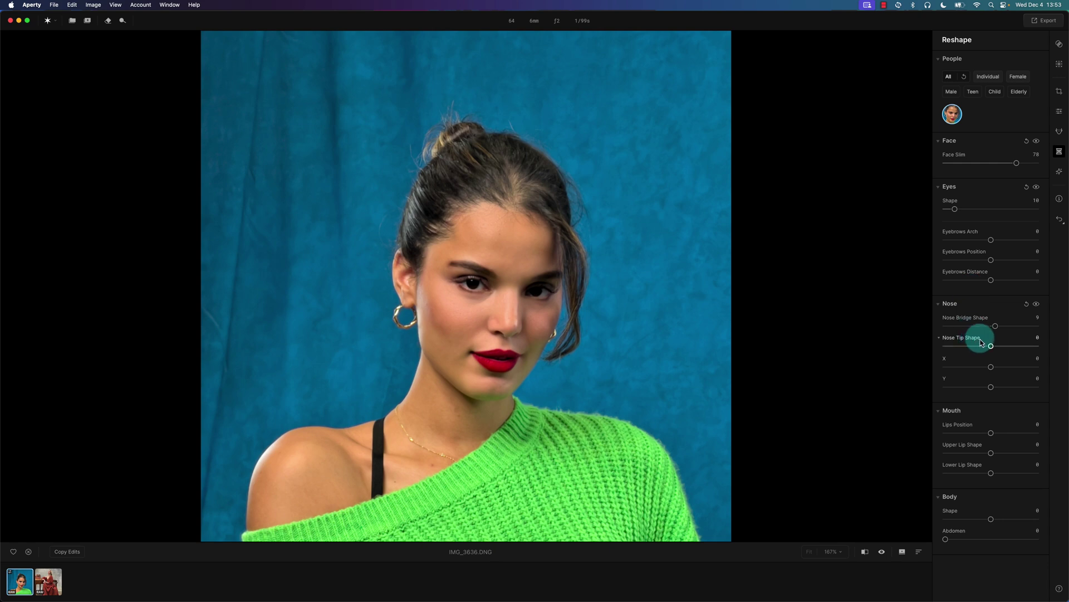
Revert the portrait to its original and switch to IMG_3680.DNG, the photo of the seated woman in the red dress.
left_click(1059, 220)
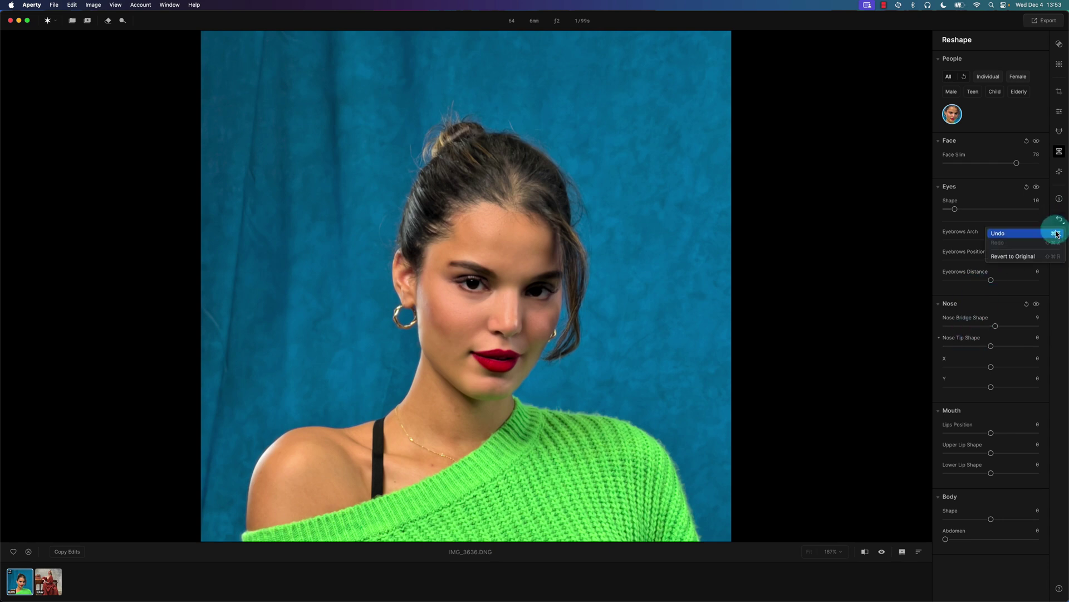
left_click(1028, 260)
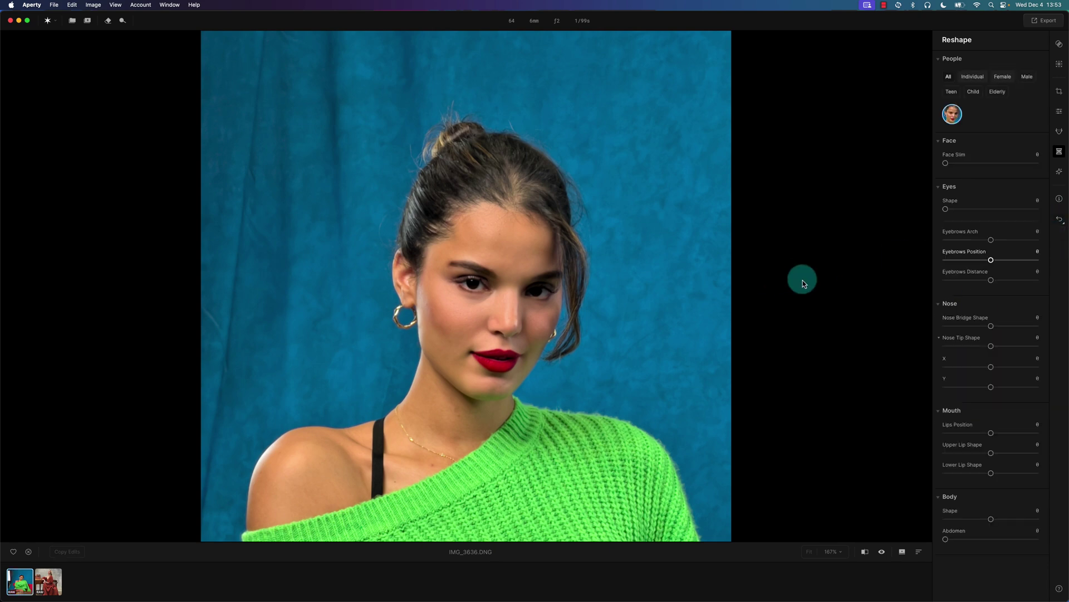
left_click(56, 578)
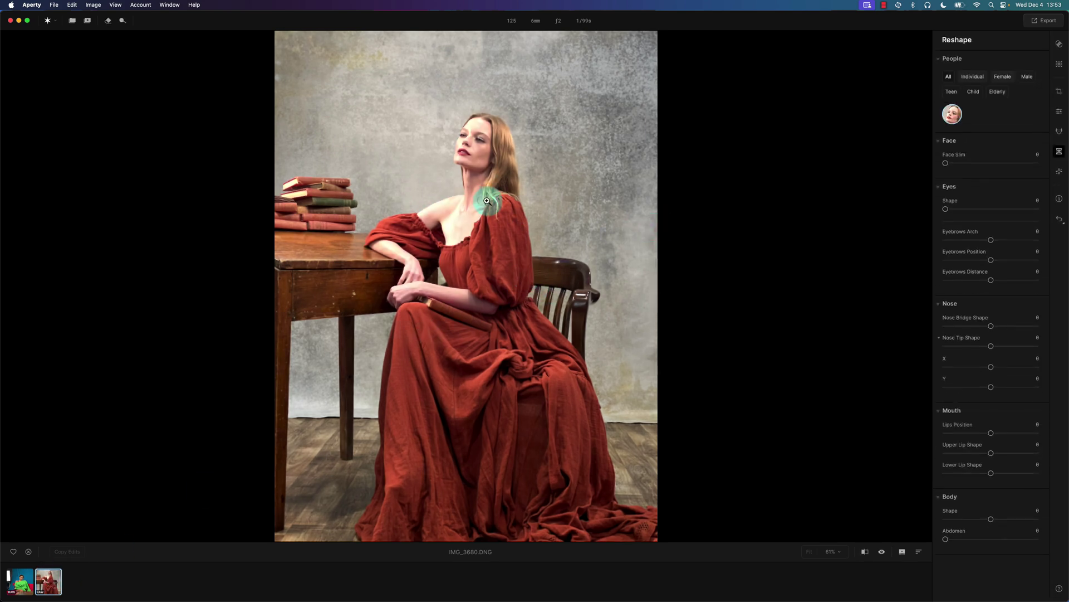
Hide the adjustment settings and the filmstrip to give the photo a larger view.
left_click(1060, 91)
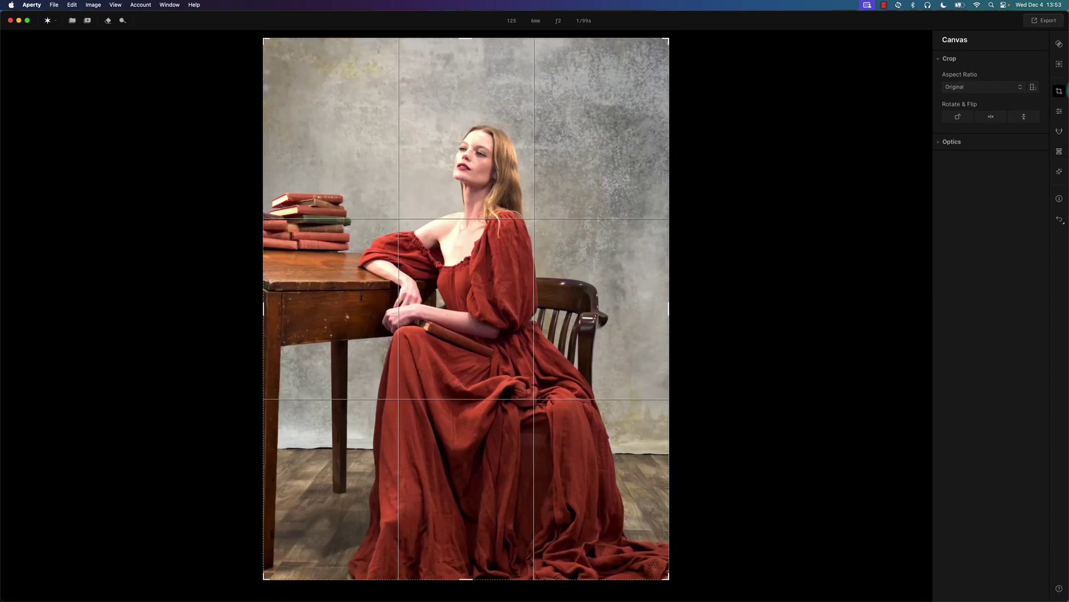
left_click(1061, 91)
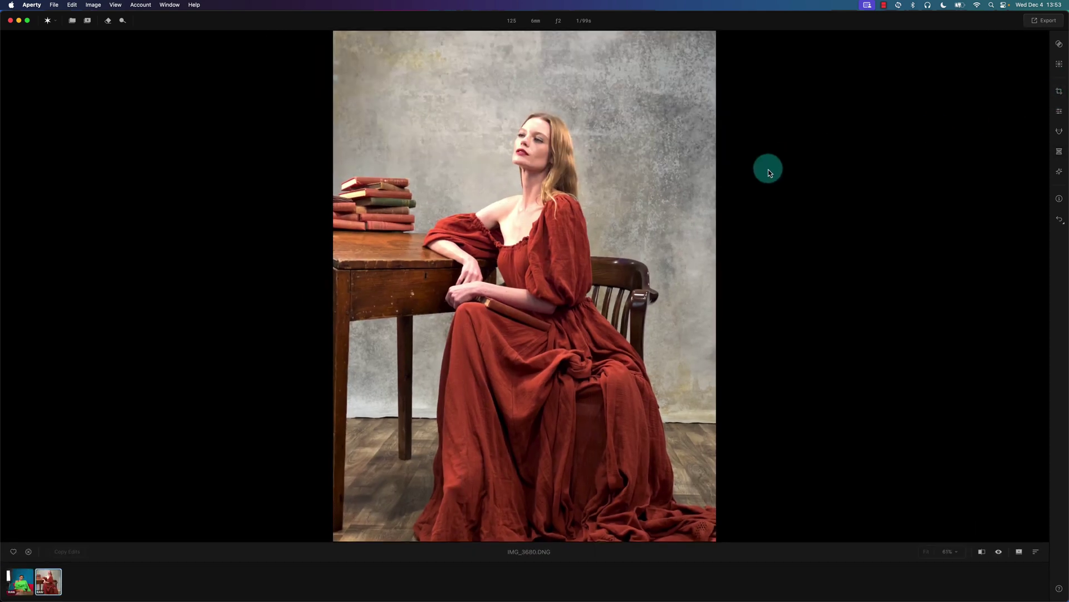
left_click(1019, 553)
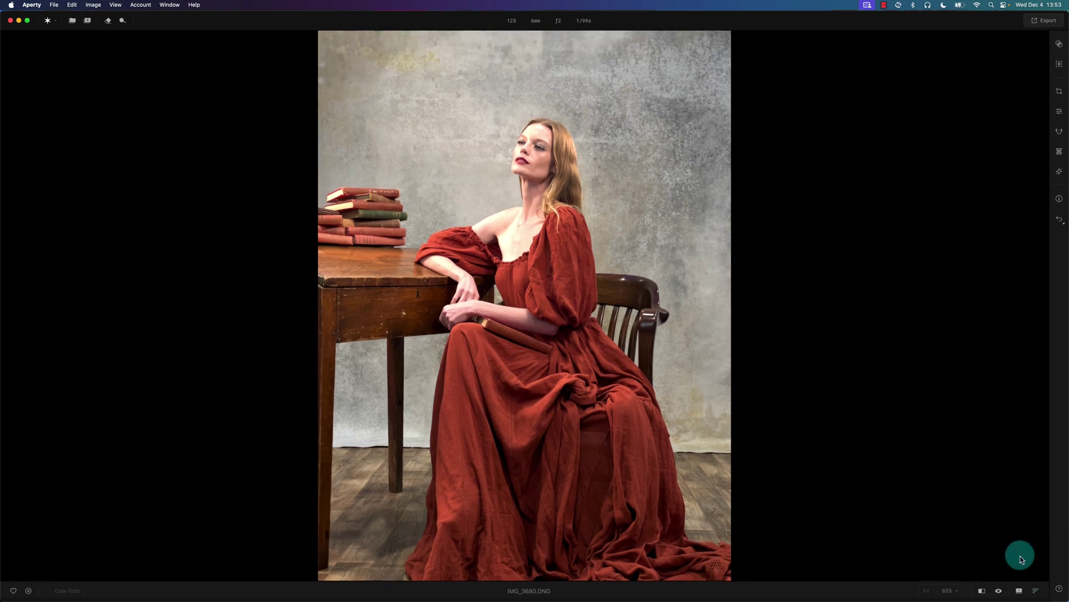
In Essentials, set Highlights to -67 and Whites to -49, and slightly lower the highlight end point of the Blue curve.
left_click(1060, 113)
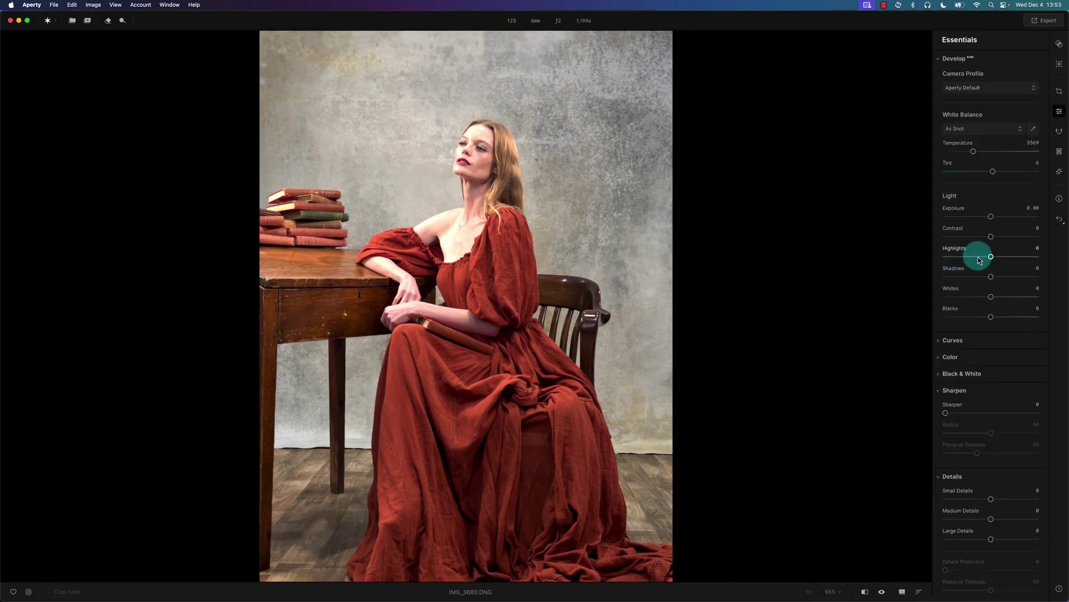
left_click_drag(983, 257, 960, 257)
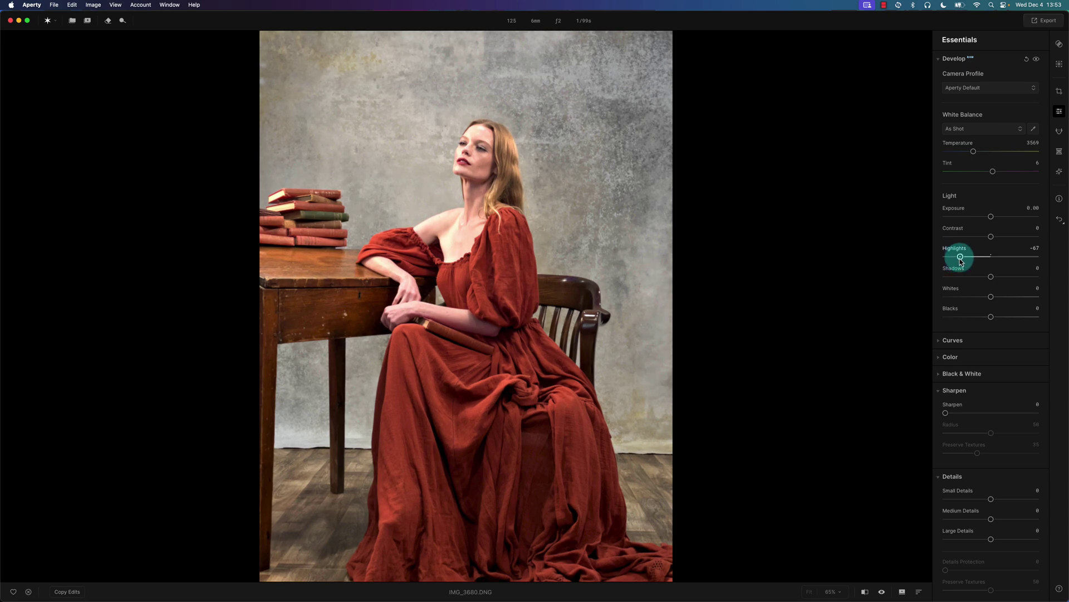
left_click_drag(987, 299, 973, 299)
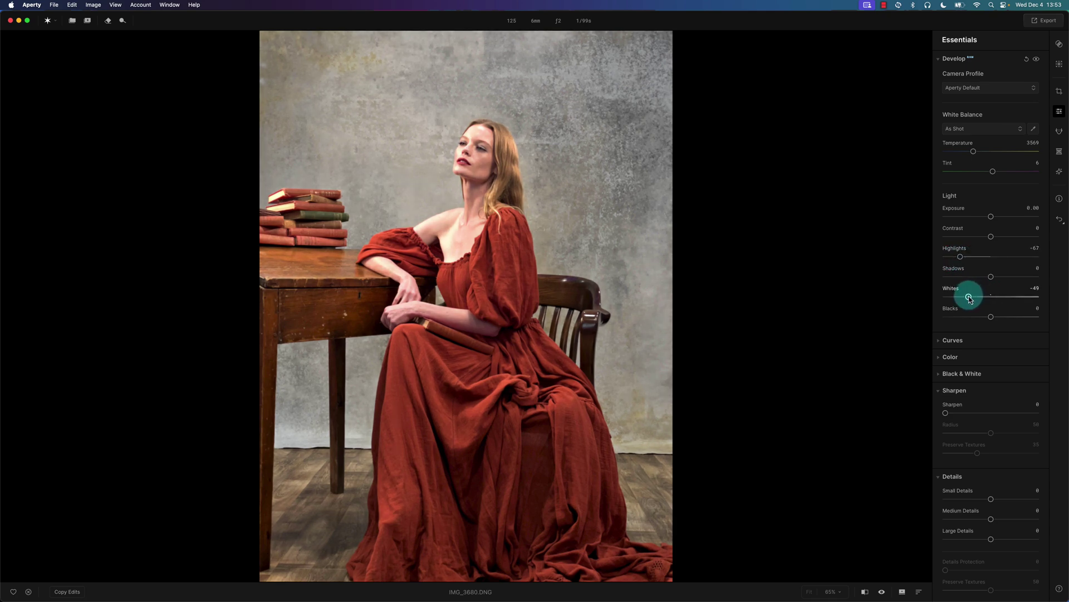
left_click(945, 340)
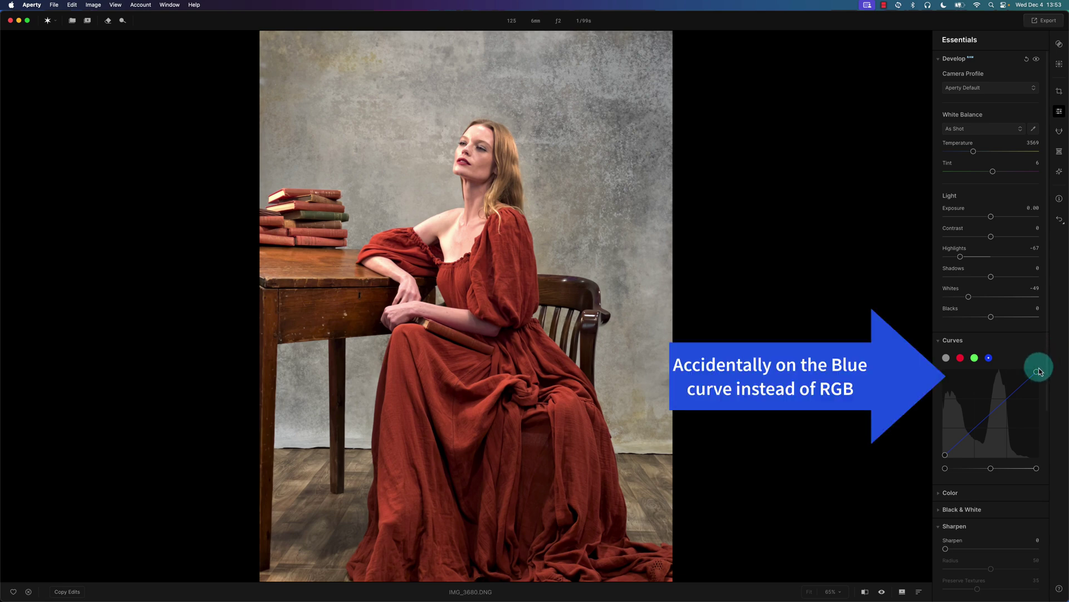
left_click_drag(1039, 371, 1049, 382)
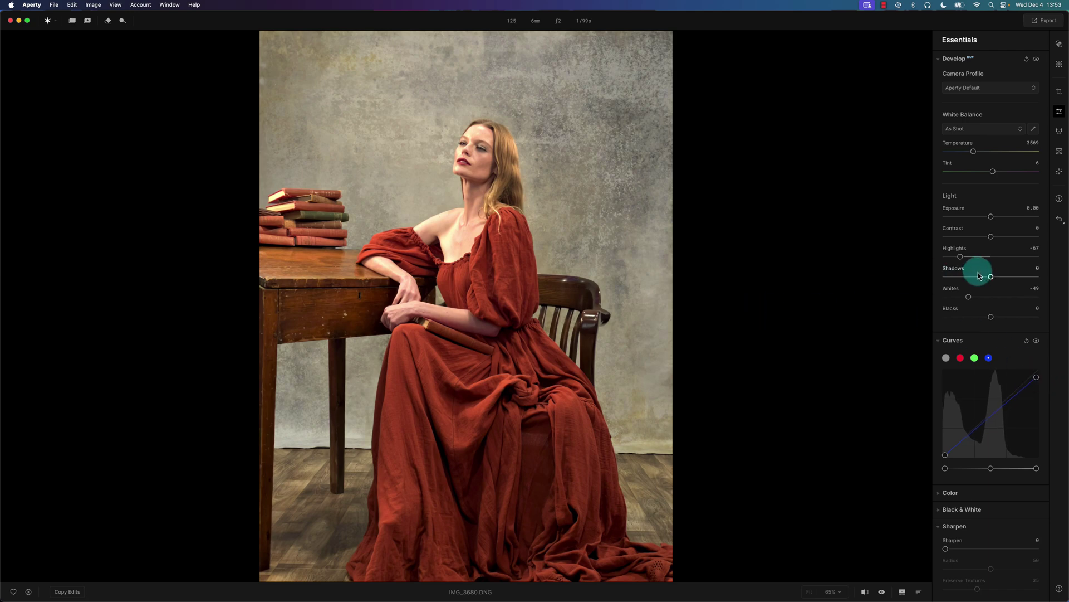
Compare the red-dress photo before and after the Essentials edits several times, ending on the edited version.
left_click(884, 594)
left_click(883, 592)
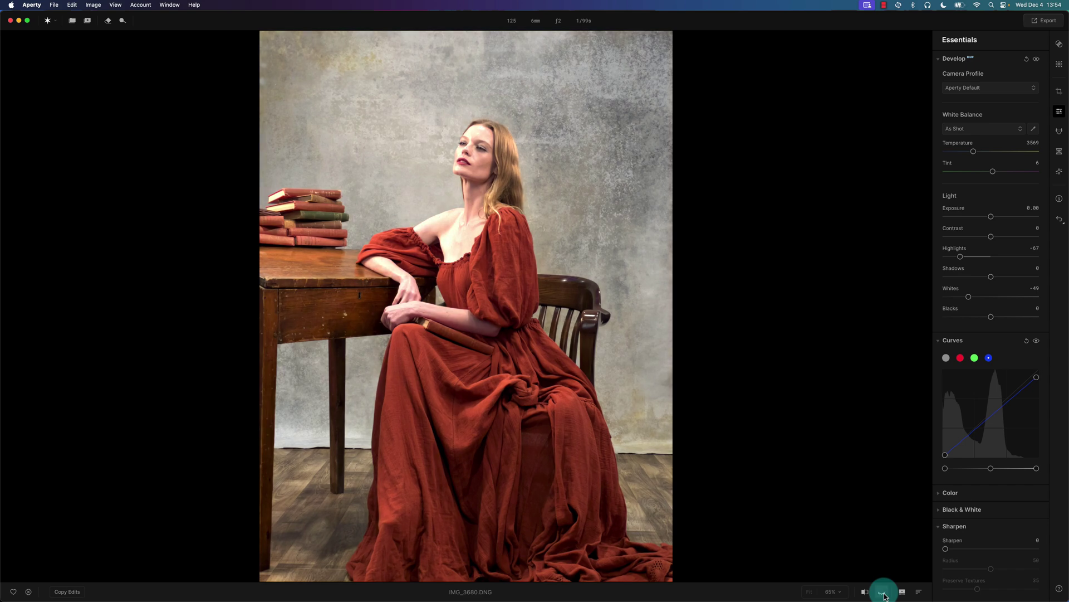
left_click(883, 592)
left_click(882, 593)
left_click(883, 592)
left_click(882, 592)
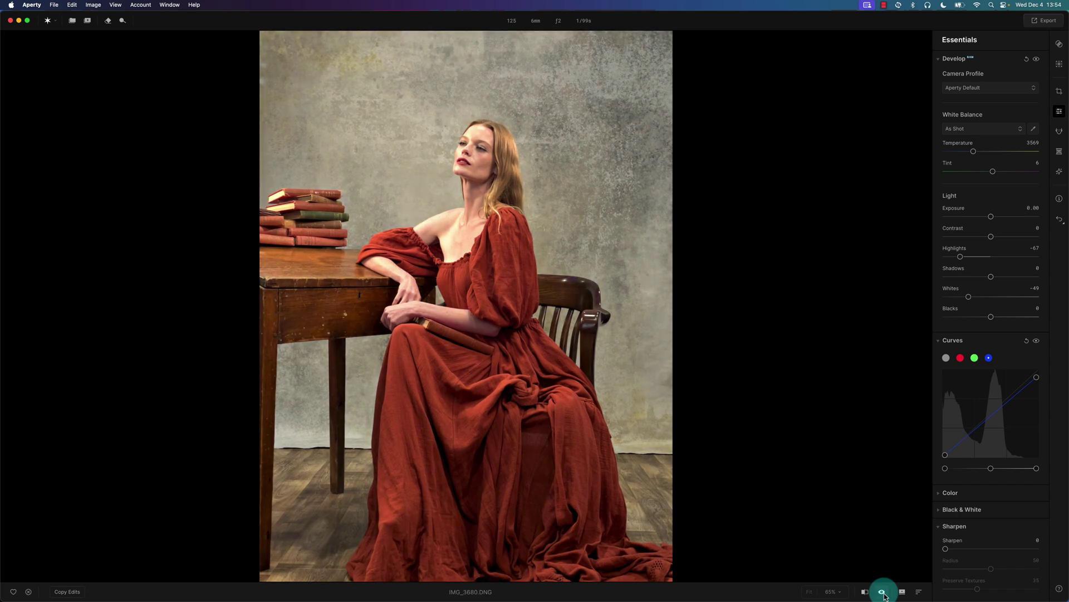
scroll(1029, 451, "down", 1)
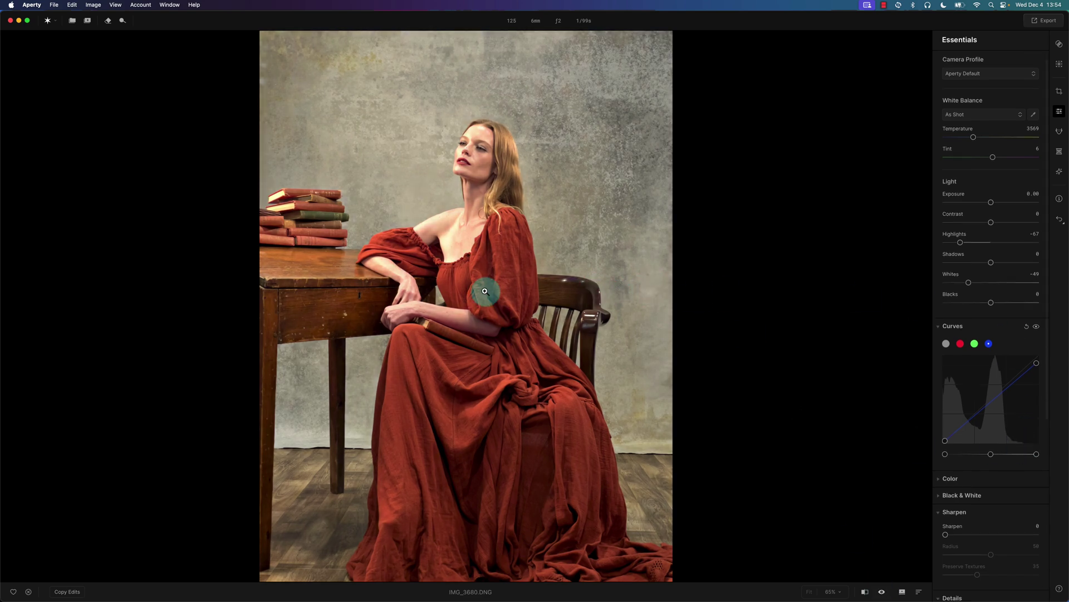
Set the white balance Temperature of the red-dress photo to 3417.
key("super+minus")
scroll(996, 445, "up", 1)
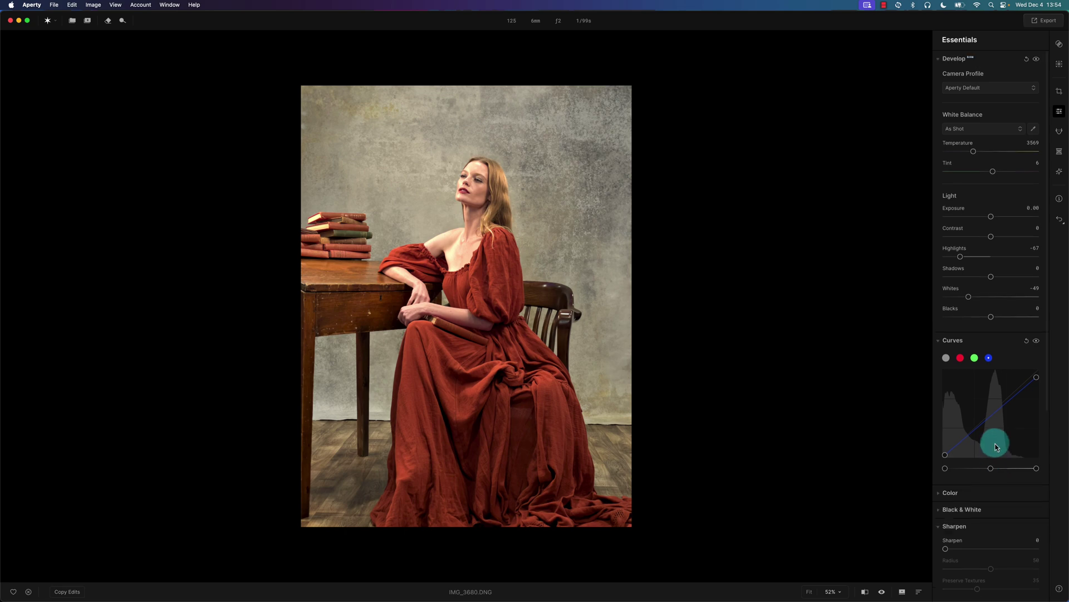
left_click_drag(973, 153, 969, 156)
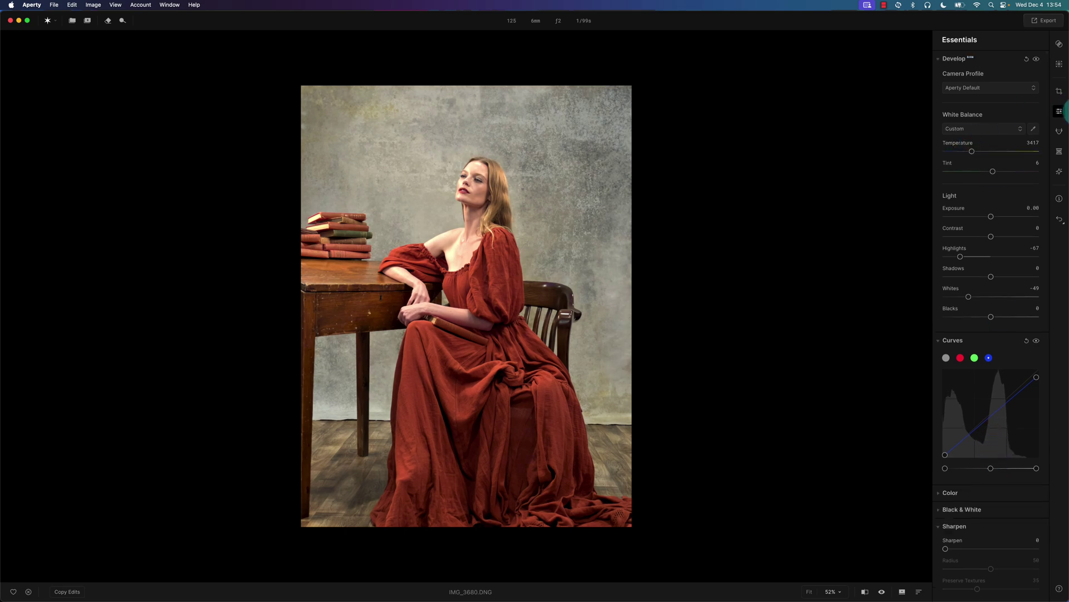
In the Creative Light Control, set the white light source's Amount to 31 and place it over the woman's lower sleeve.
left_click(1060, 131)
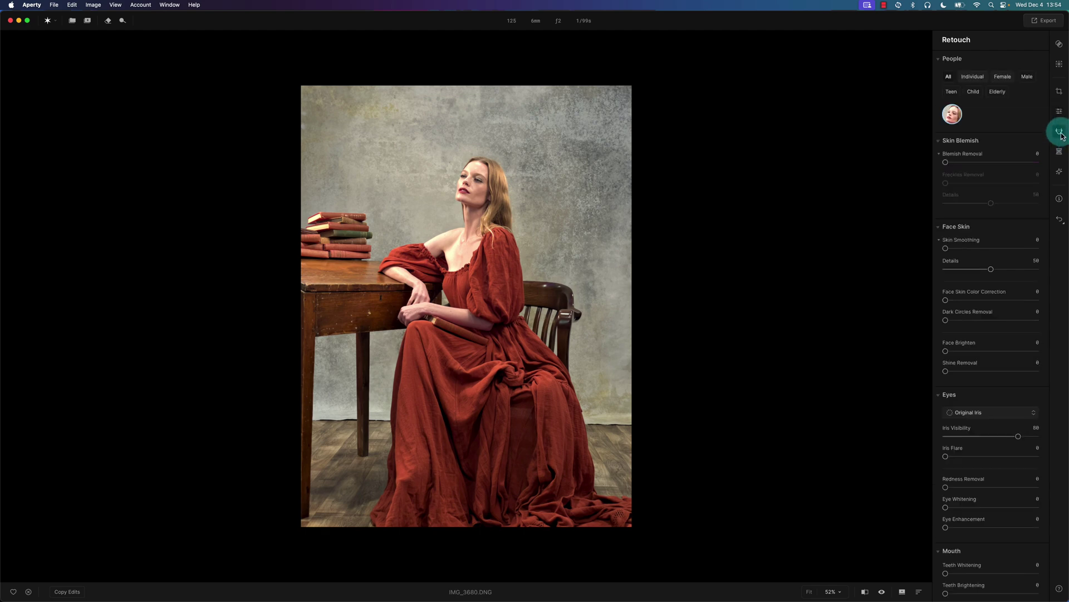
left_click(1061, 174)
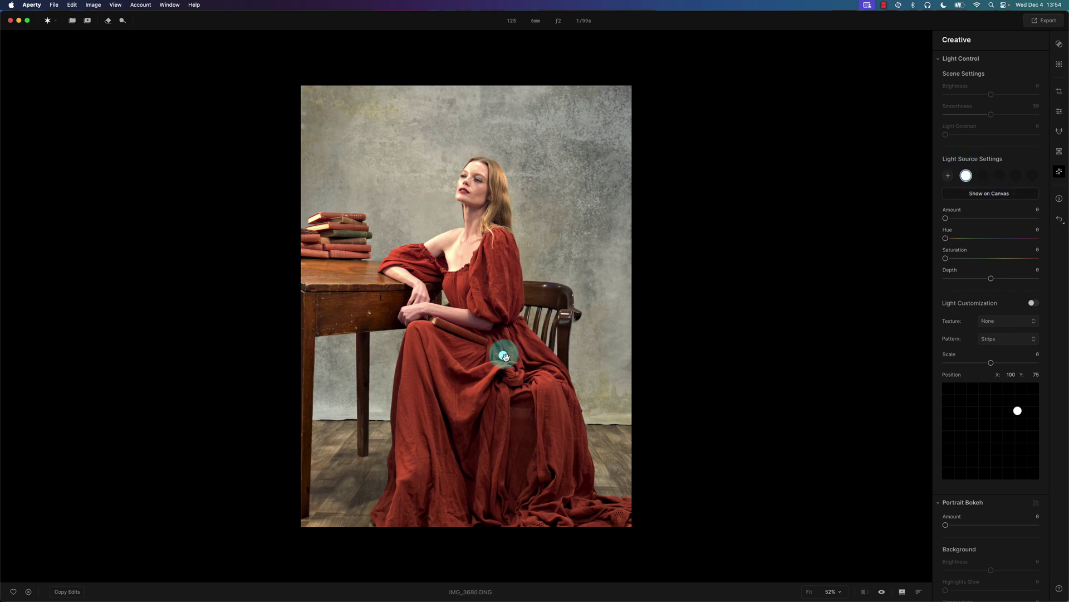
left_click_drag(505, 354, 530, 372)
left_click_drag(946, 218, 974, 218)
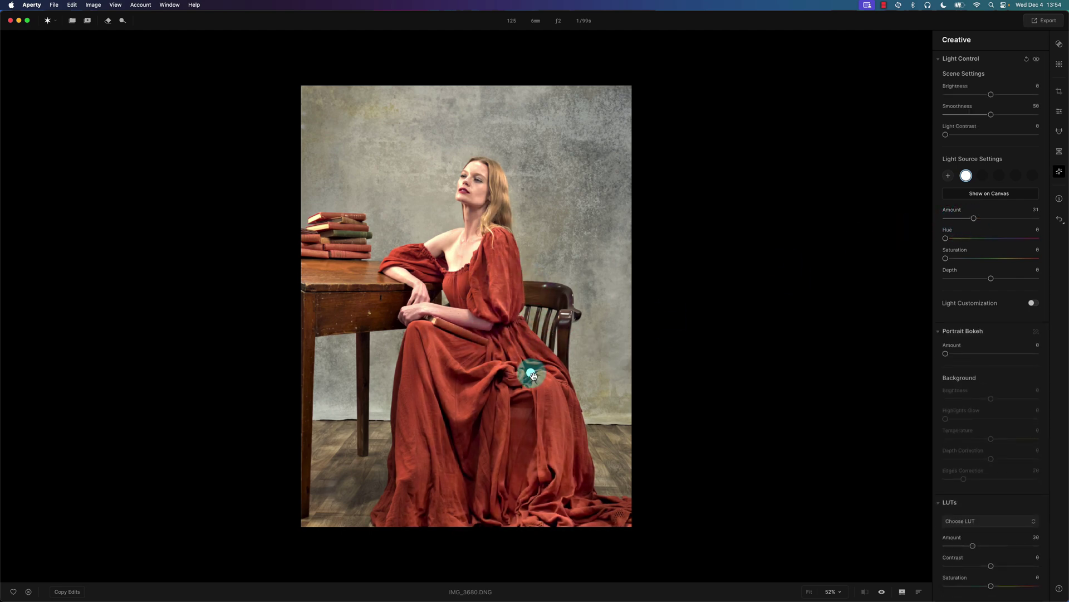
left_click_drag(530, 373, 532, 326)
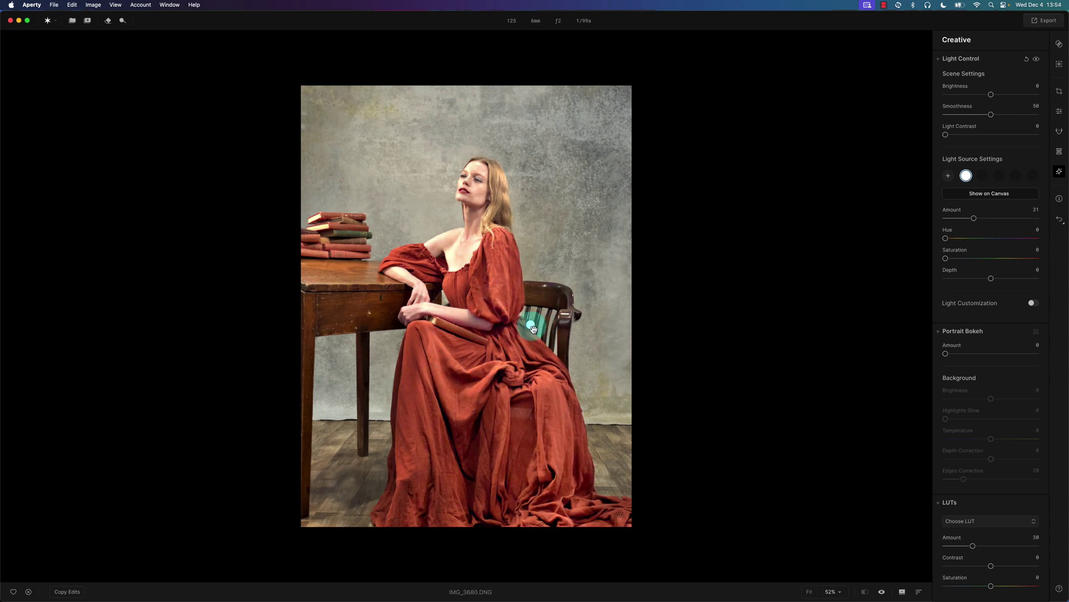
left_click_drag(521, 316, 498, 311)
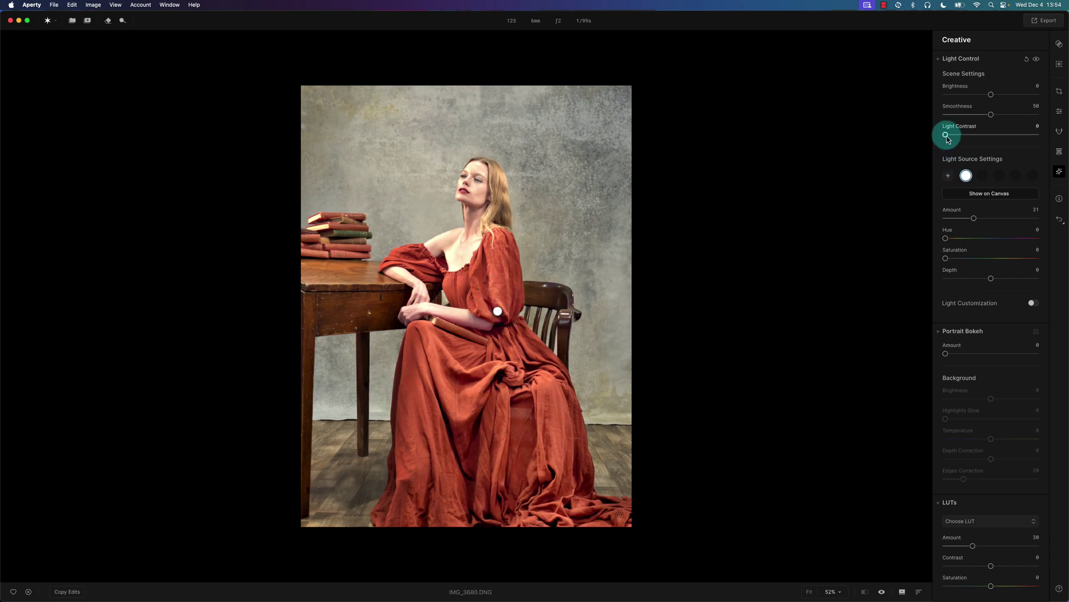
Set Light Contrast to 19 and move the white light up to the dress neckline by the woman's shoulder.
left_click_drag(948, 137, 952, 137)
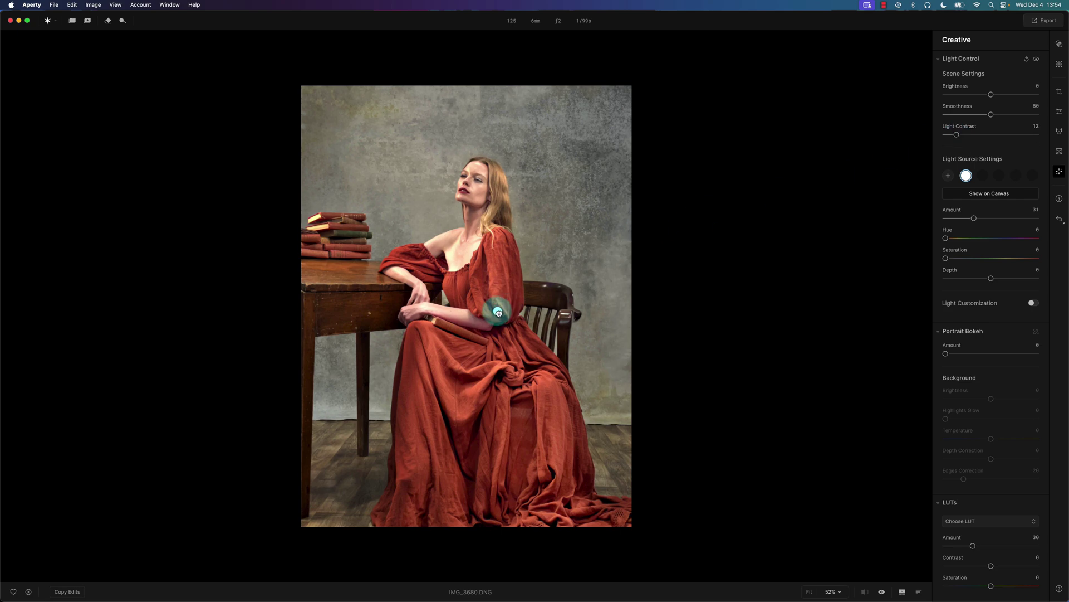
left_click_drag(498, 313, 519, 290)
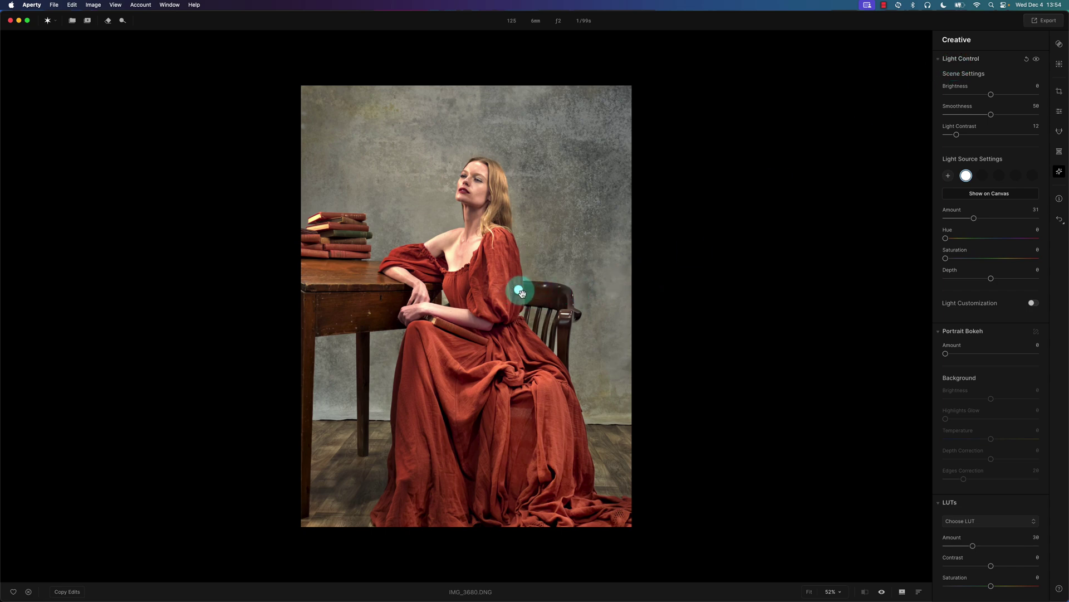
left_click_drag(522, 293, 473, 292)
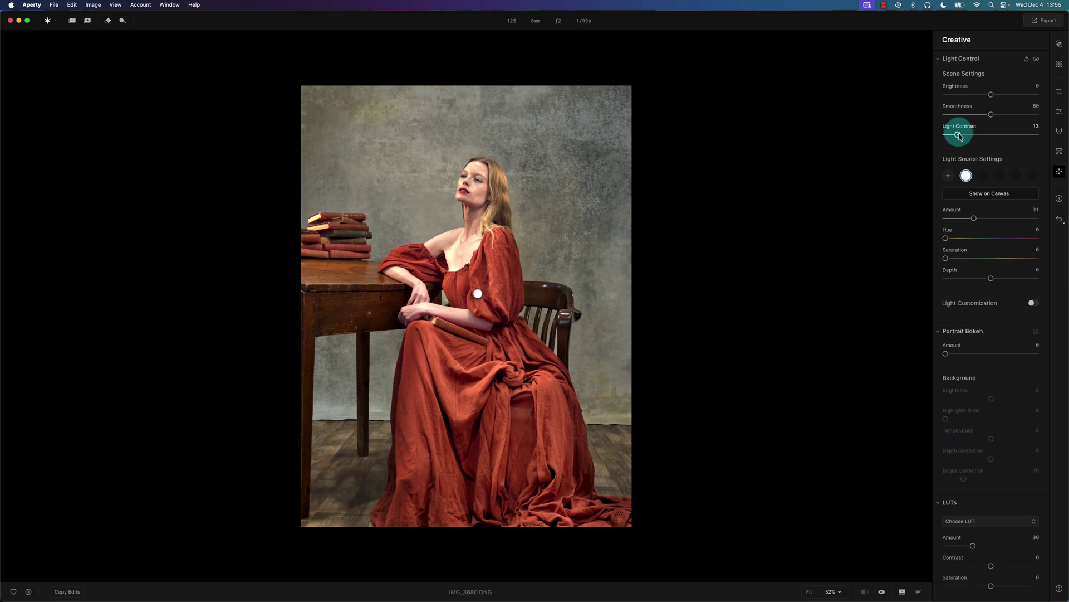
left_click_drag(959, 136, 964, 138)
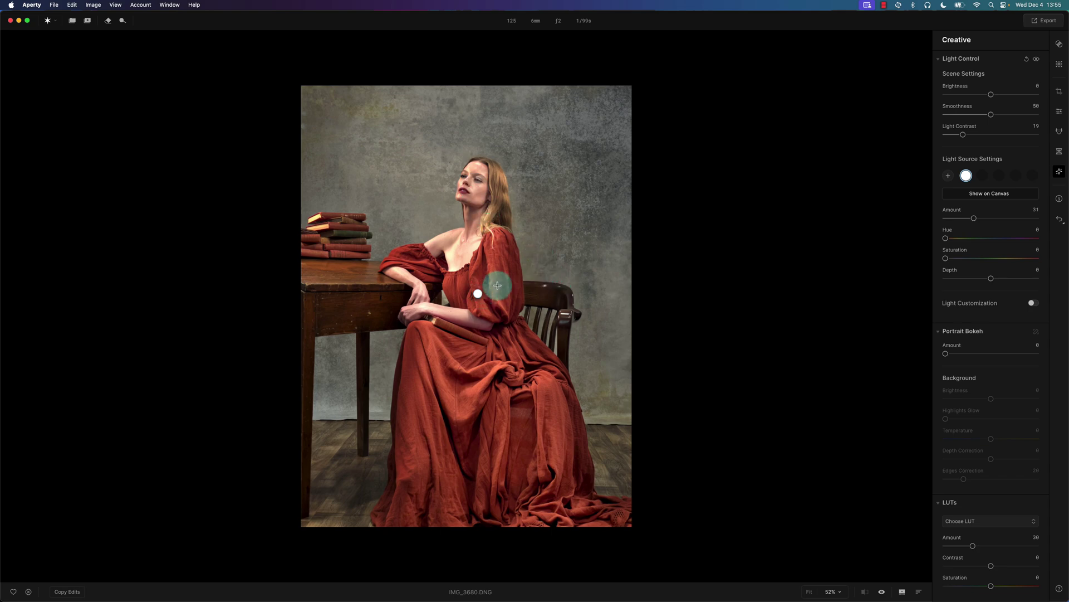
left_click_drag(481, 295, 480, 252)
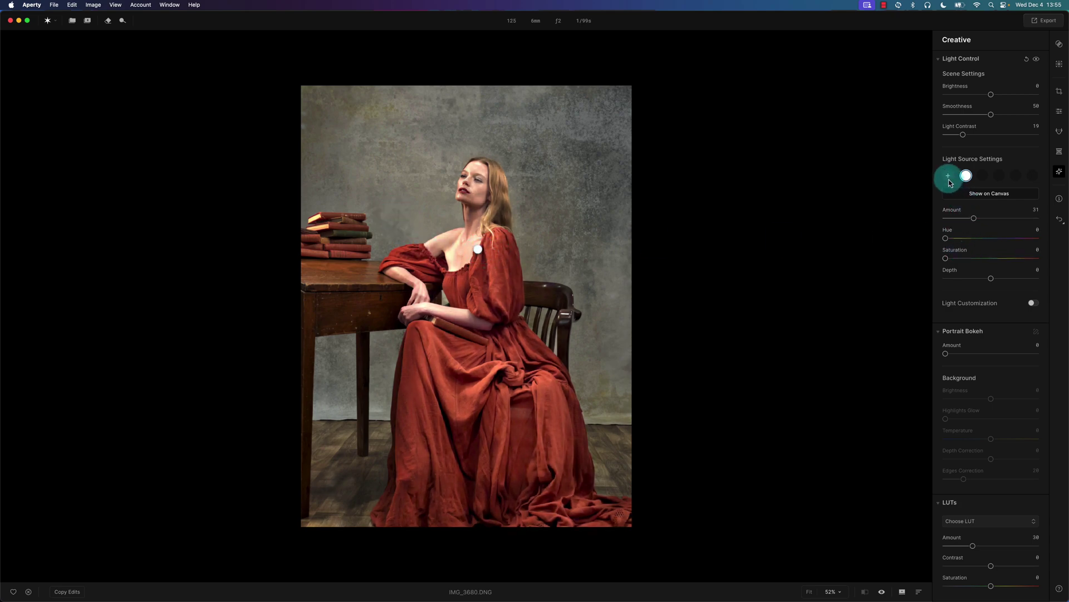
Add a second light with Amount 6, Hue 225 and Saturation 94, placed on the backdrop behind the woman.
left_click_drag(967, 233, 951, 217)
left_click_drag(975, 257, 1037, 244)
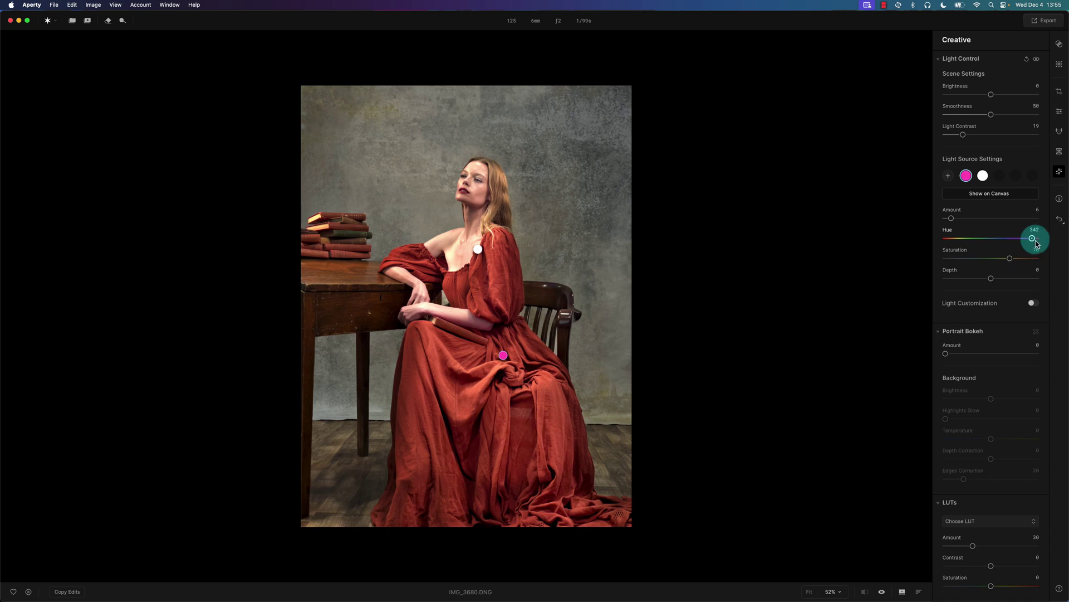
left_click_drag(504, 355, 601, 216)
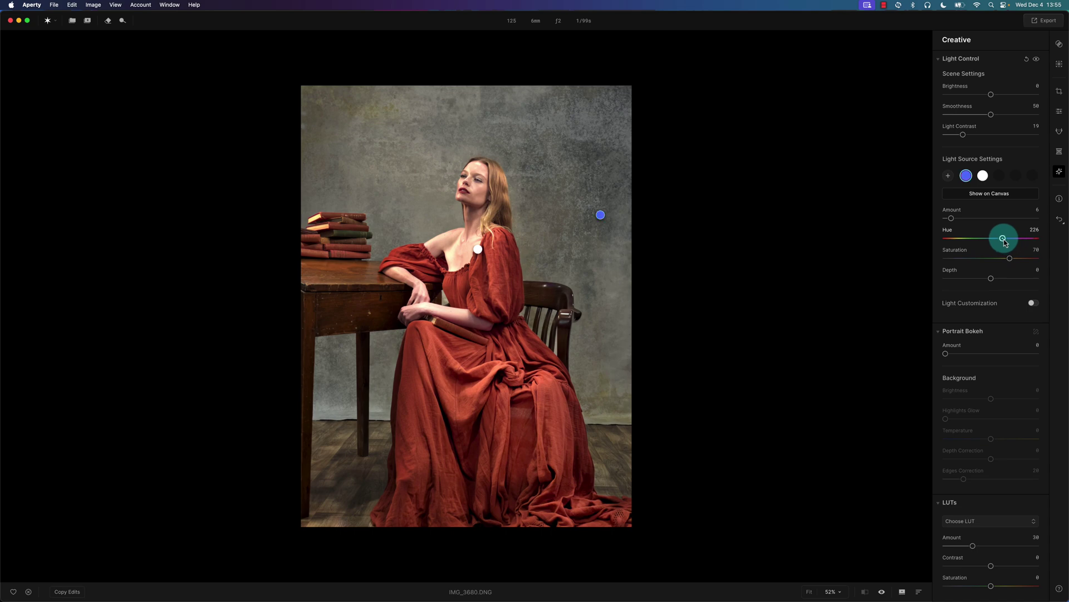
left_click_drag(996, 241, 1033, 258)
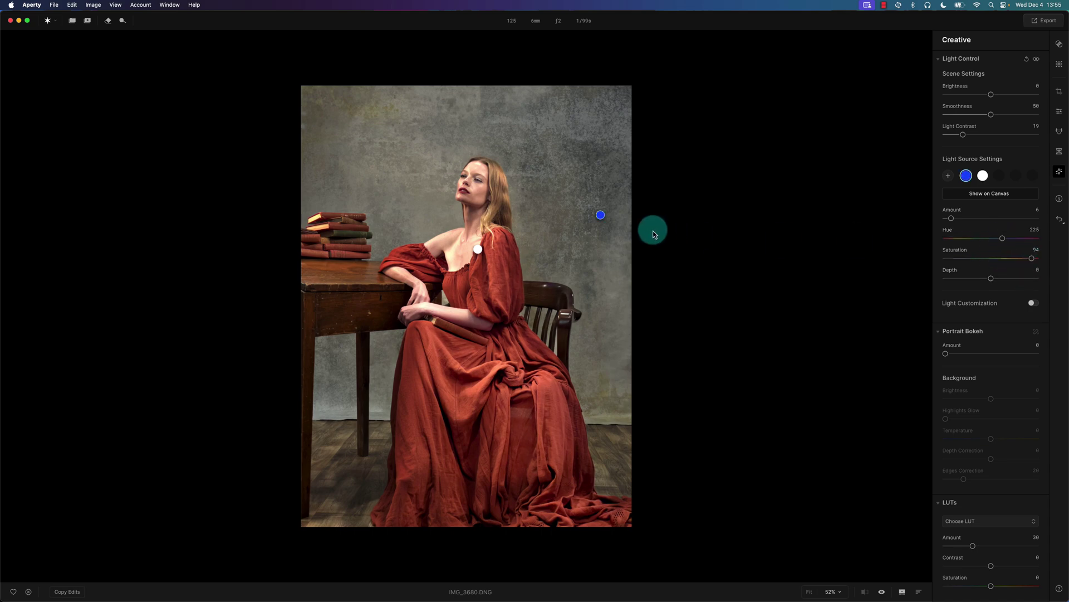
Compare the photo without Light Control, move the blue light to the dress edge below the table, and set Light Contrast to 20.
left_click(1036, 58)
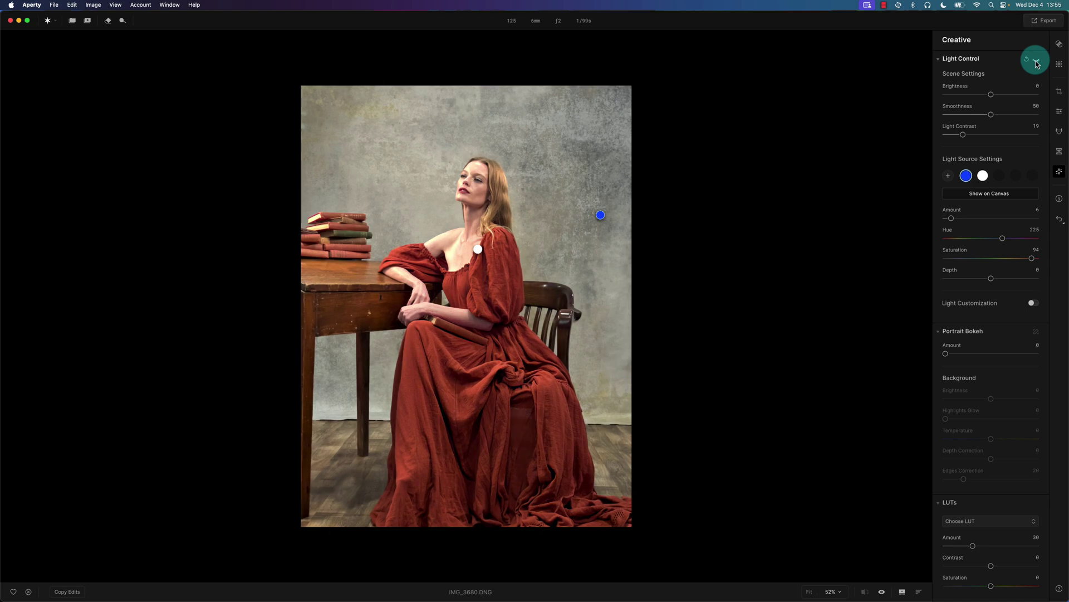
left_click_drag(600, 215, 397, 343)
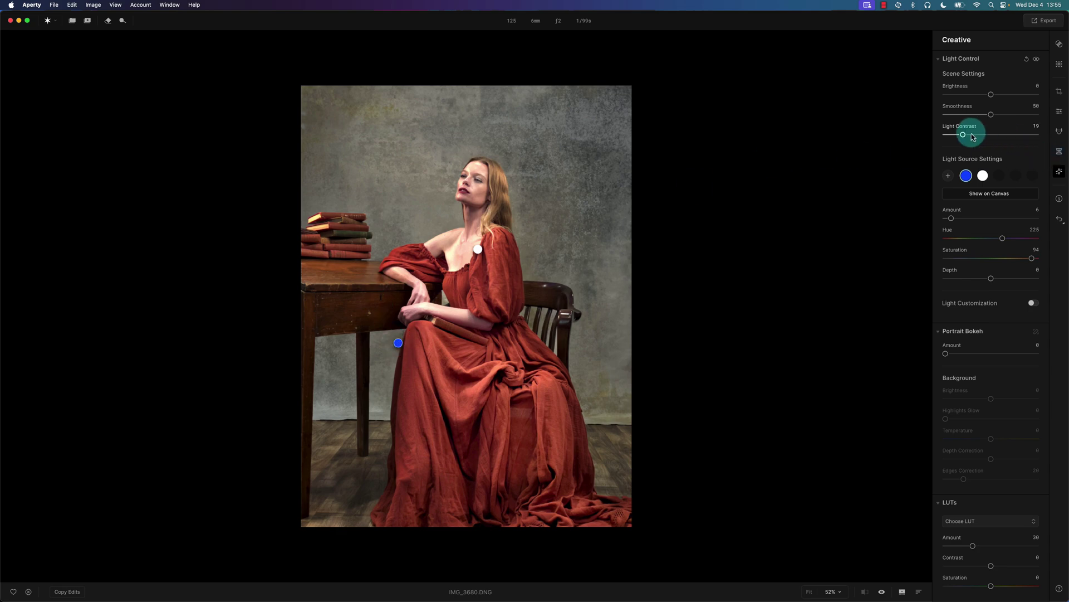
mouse_move(964, 135)
left_mouse_down()
mouse_move(982, 139)
mouse_move(965, 139)
left_mouse_up()
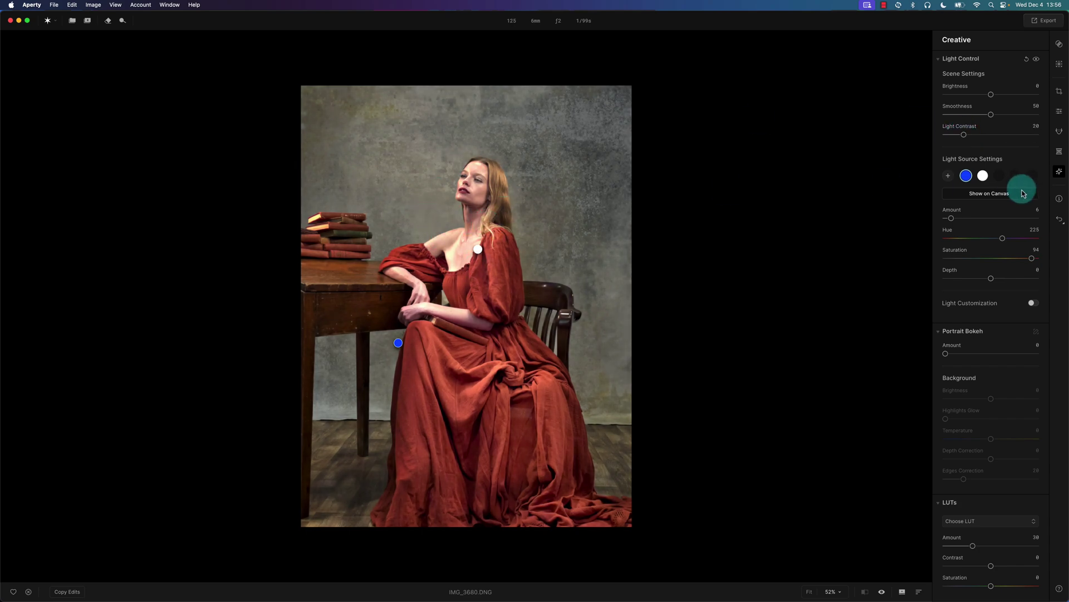
Blur the background with a Portrait Bokeh Amount of 36.
left_click(1060, 63)
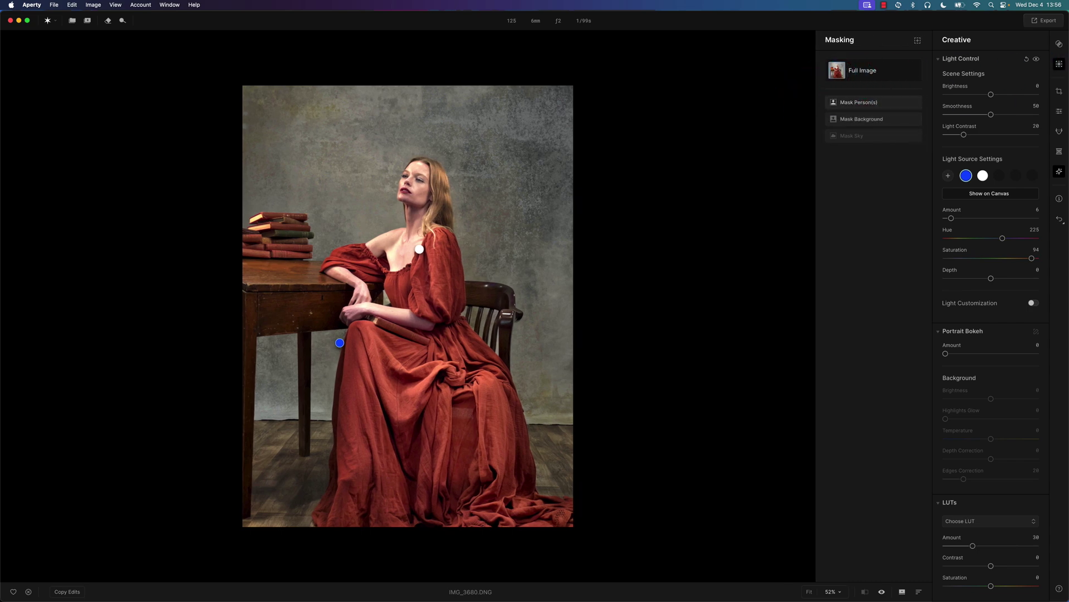
left_click(1060, 63)
scroll(972, 285, "down", 2)
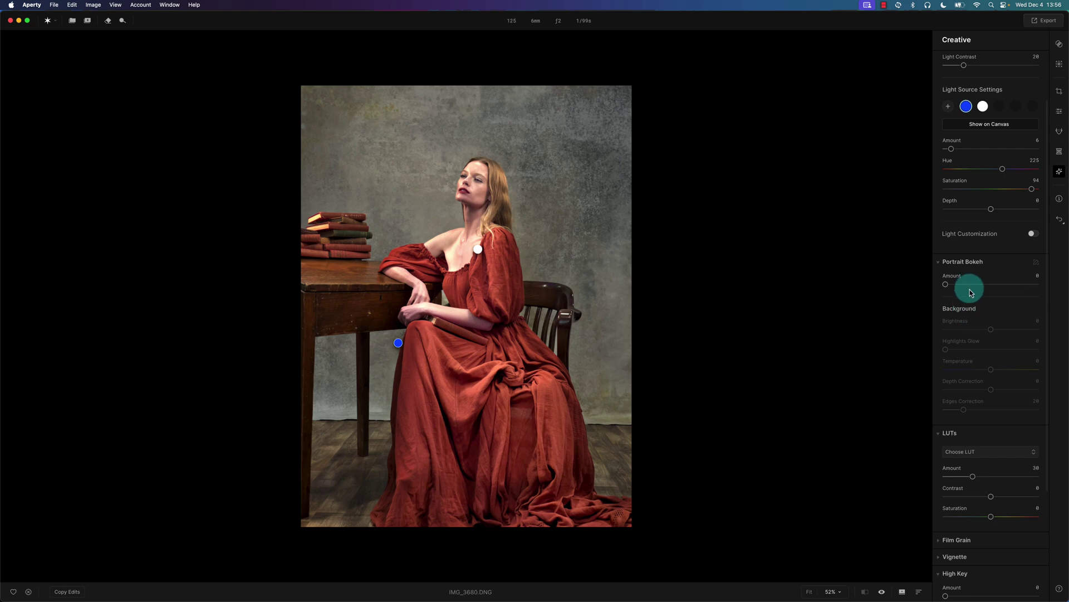
left_click_drag(950, 284, 968, 285)
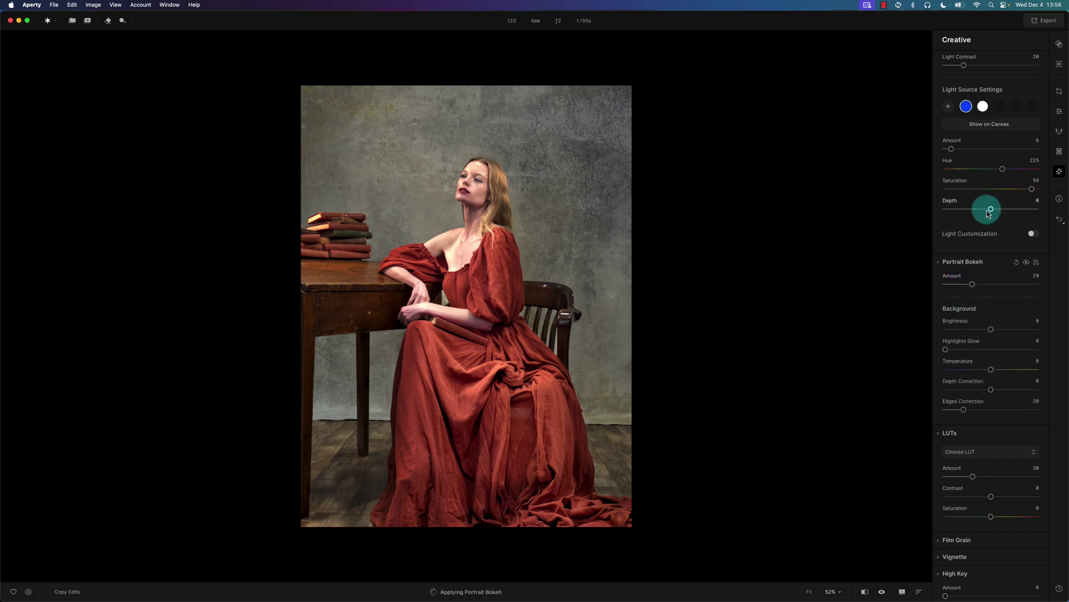
left_click_drag(979, 288, 979, 285)
scroll(979, 212, "up", 2)
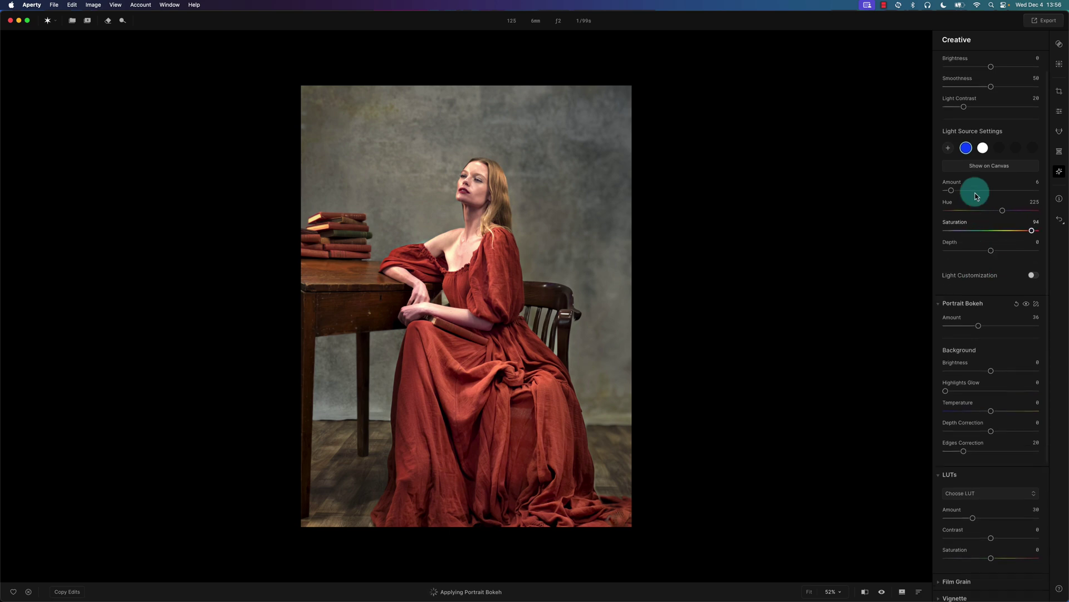
Reduce Light Contrast to 9 and the white light's Amount to 9.
left_click_drag(963, 108, 955, 108)
left_click(991, 150)
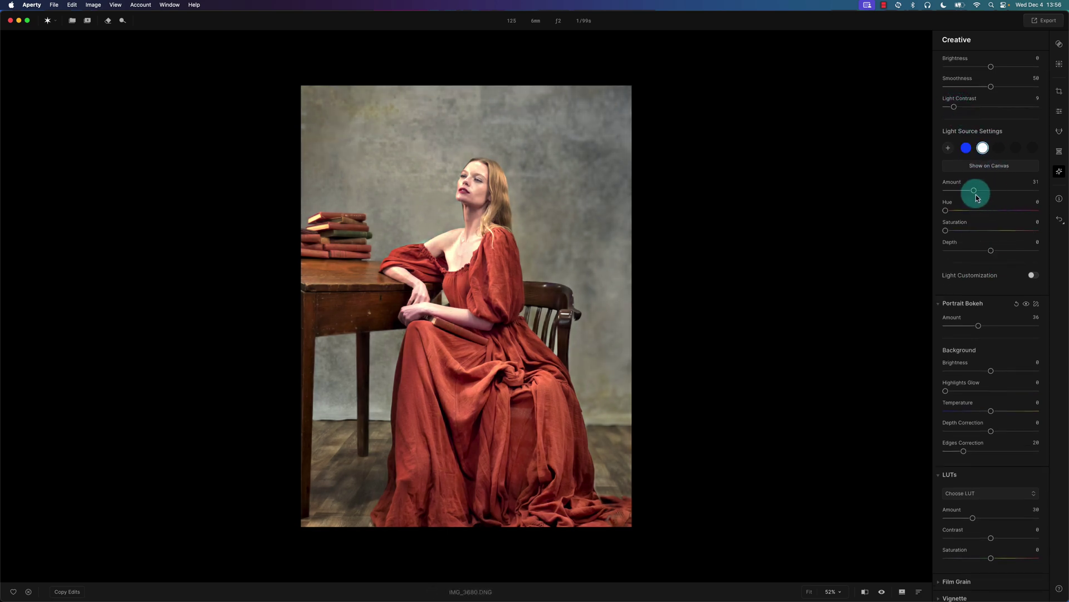
left_click_drag(975, 192, 956, 192)
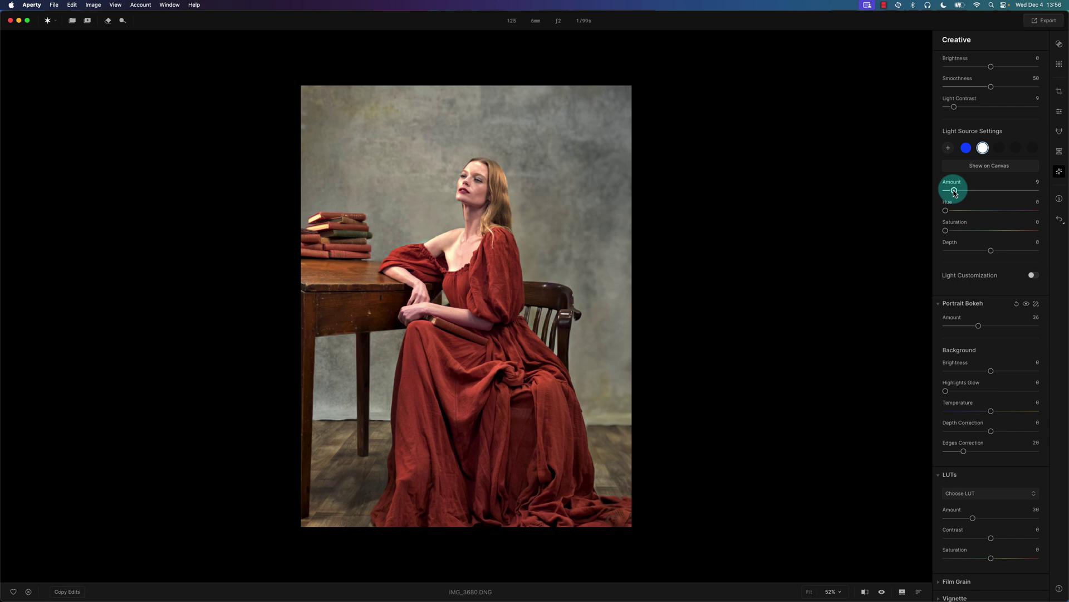
Set the blue light's Amount to 31 and Depth to -1, with Light Contrast at 21.
left_click(967, 148)
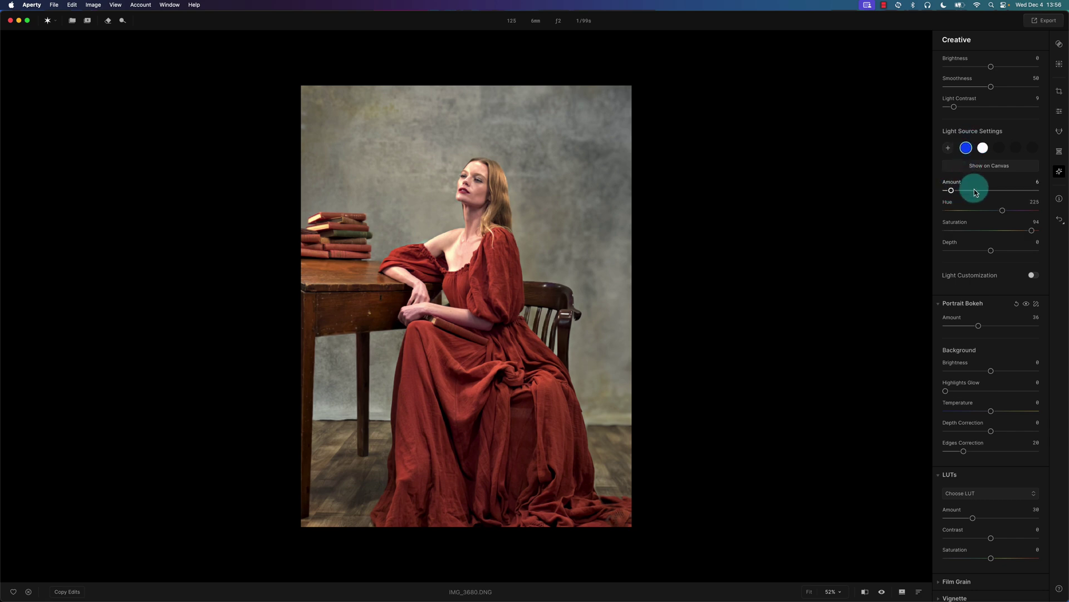
mouse_move(954, 190)
left_mouse_down()
mouse_move(991, 190)
mouse_move(958, 189)
mouse_move(971, 189)
mouse_move(971, 178)
left_mouse_up()
left_click_drag(954, 107, 965, 107)
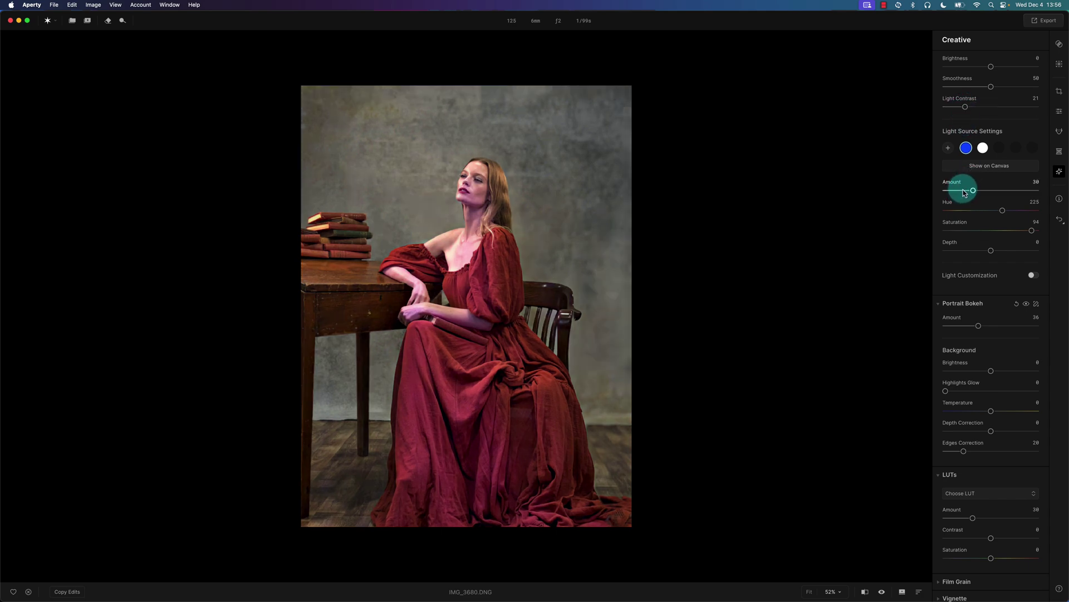
left_click_drag(966, 194, 970, 193)
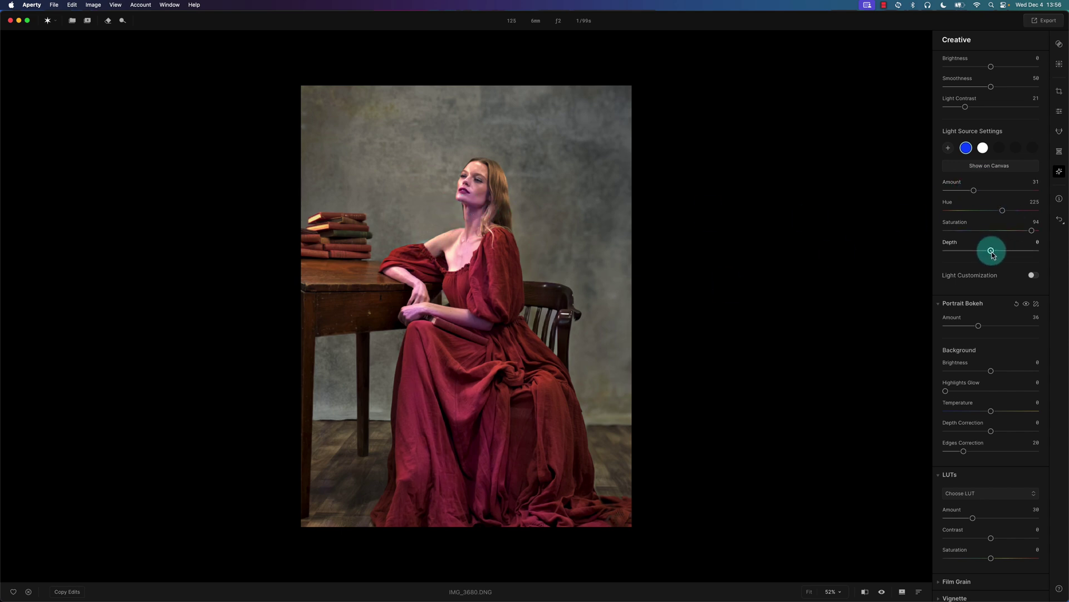
mouse_move(991, 251)
left_mouse_down()
mouse_move(1015, 251)
mouse_move(988, 253)
left_mouse_up()
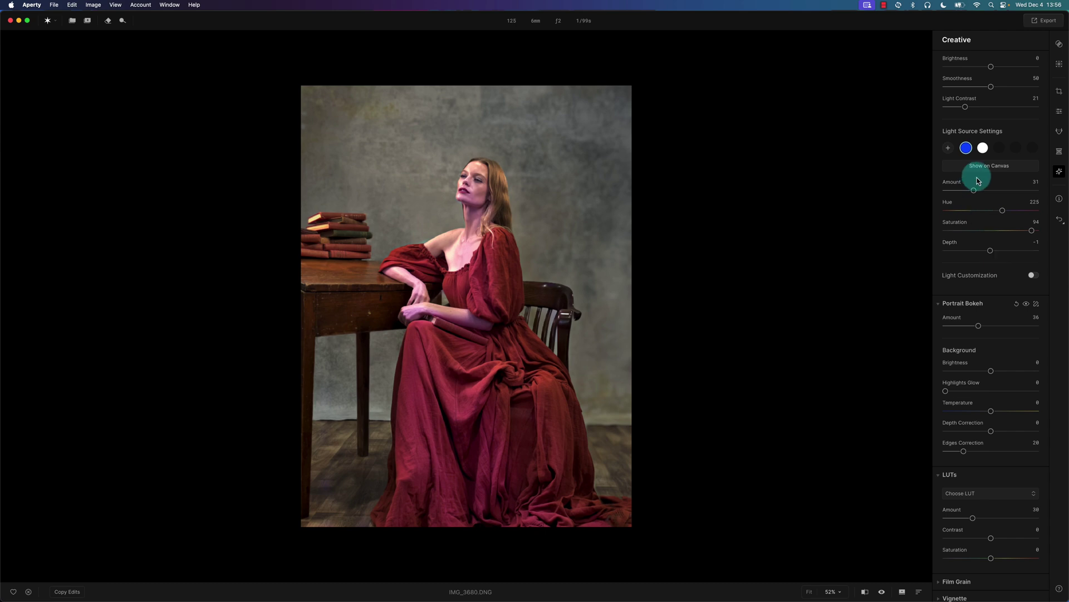
Enable Light Customization for the blue light with a Dots pattern, Scale 73 and position X 39, Y 33, and lower its Amount.
left_click(1023, 275)
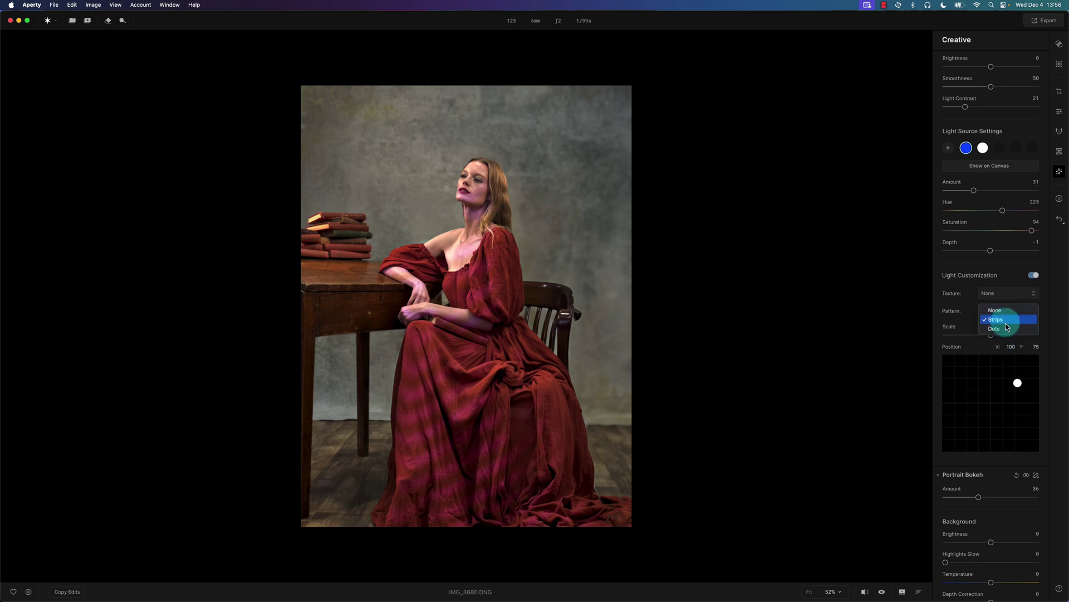
left_click(1007, 328)
mouse_move(1018, 383)
left_mouse_down()
mouse_move(989, 403)
mouse_move(1002, 394)
left_mouse_up()
left_click_drag(991, 335, 1030, 345)
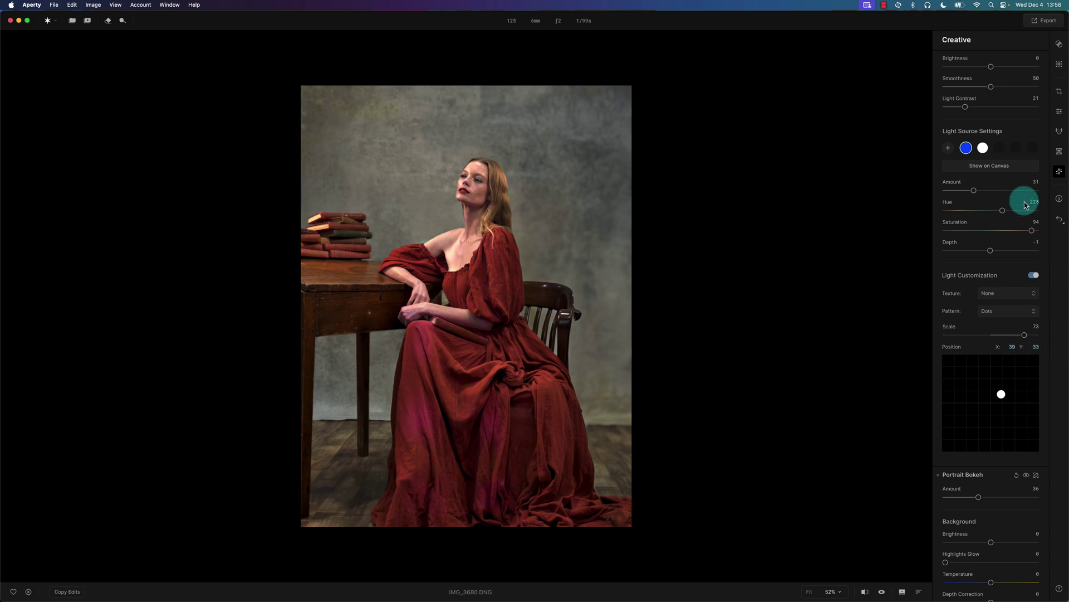
left_click(955, 192)
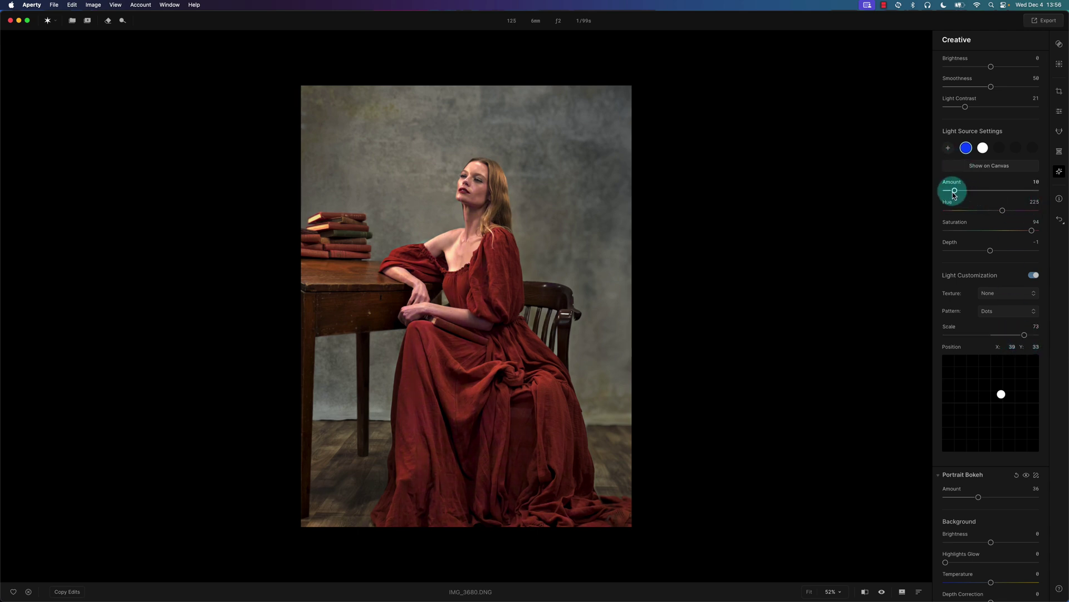
left_click_drag(954, 190, 959, 190)
Set the white light source's Amount to 28.
left_click(983, 148)
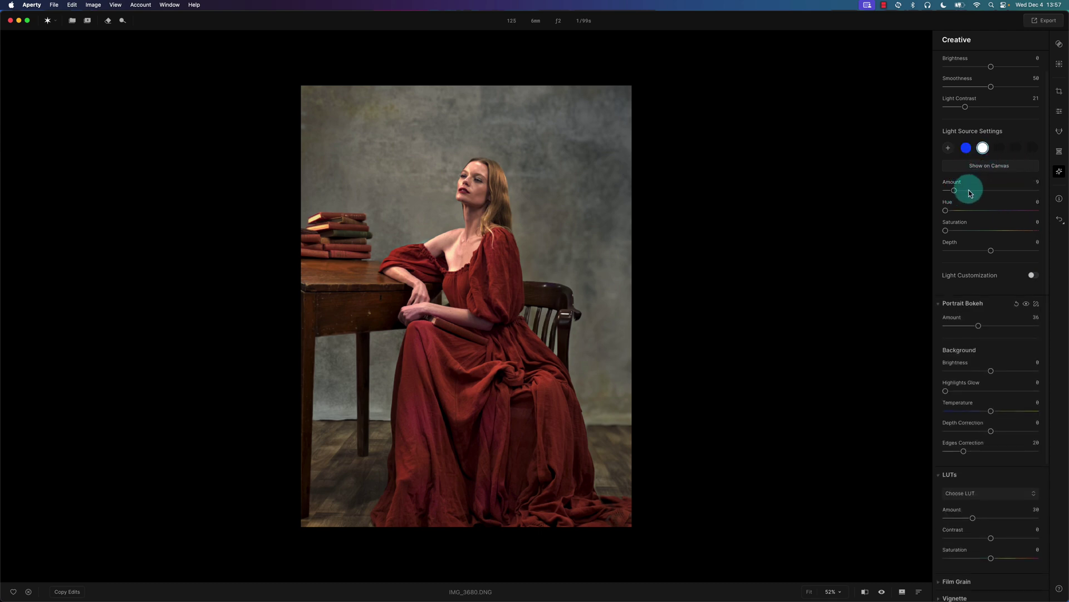
left_click(970, 190)
left_click_drag(970, 192, 972, 192)
Try out the High Key Amount on the photo and return it to 0.
scroll(994, 317, "down", 3)
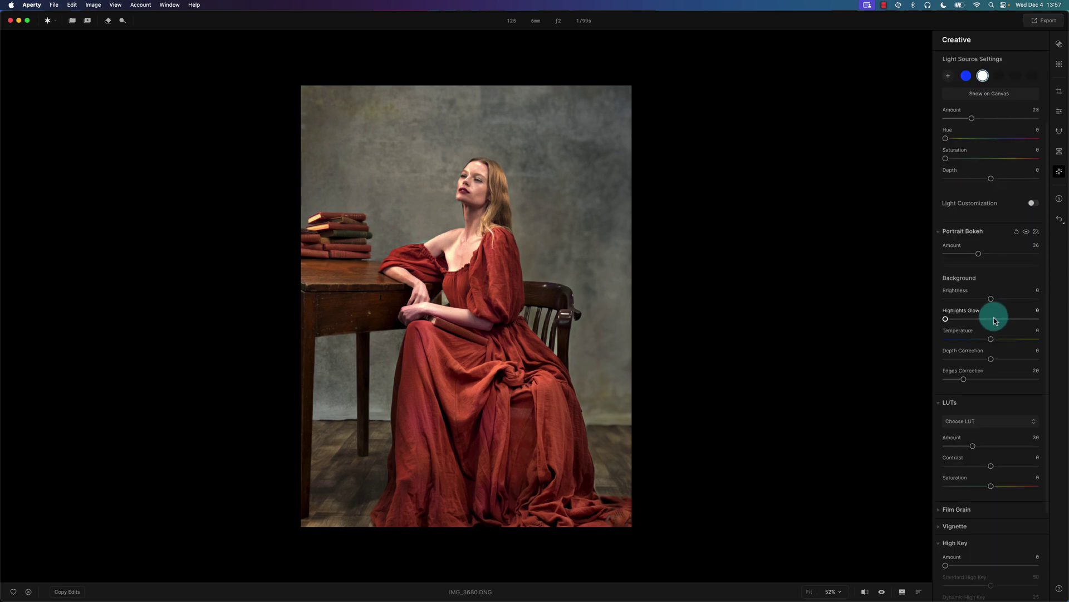
scroll(969, 444, "down", 4)
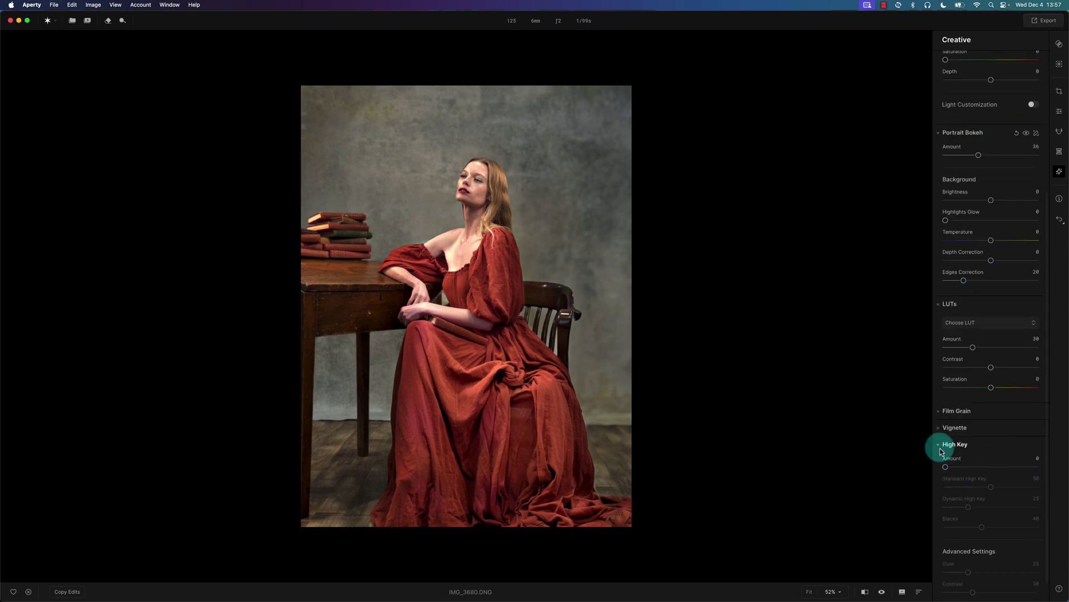
scroll(986, 451, "down", 1)
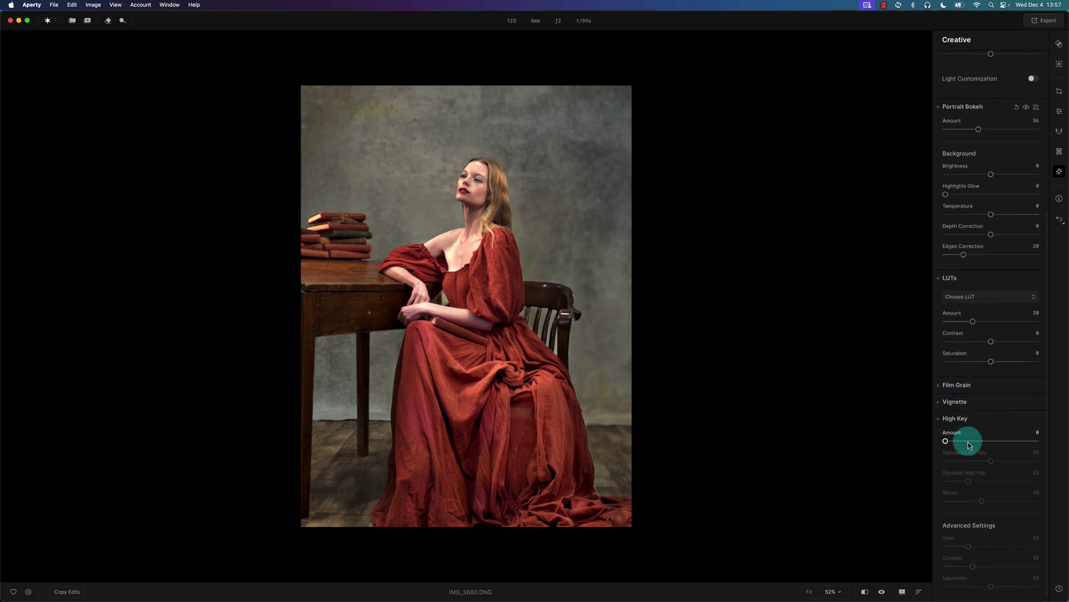
left_click_drag(967, 441, 922, 448)
Review the Creative adjustments and look over the available Retouch and Reshape tools.
scroll(1001, 443, "up", 7)
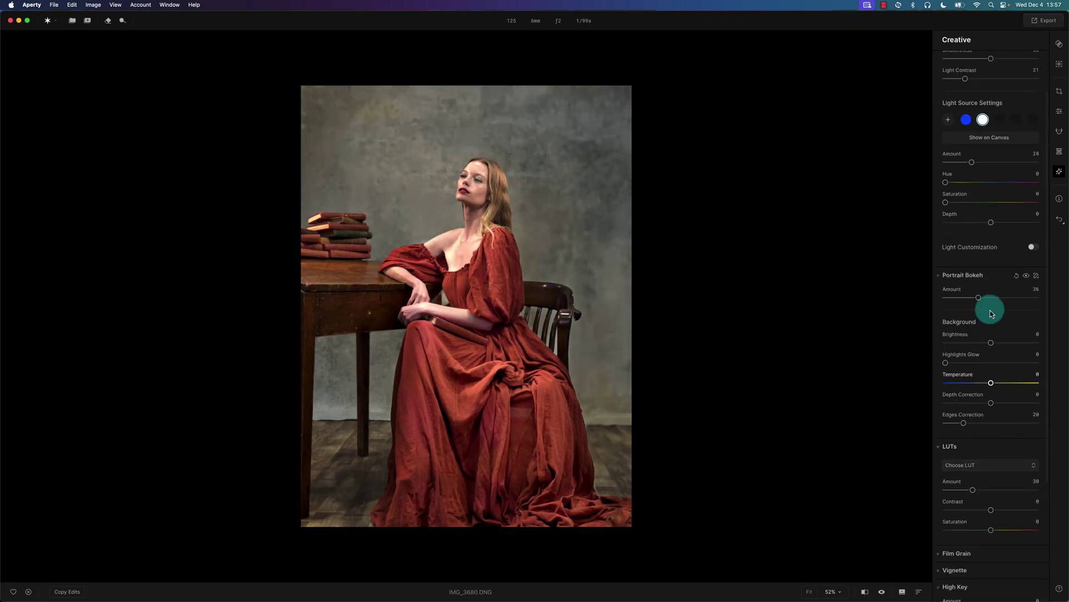
scroll(980, 69, "up", 3)
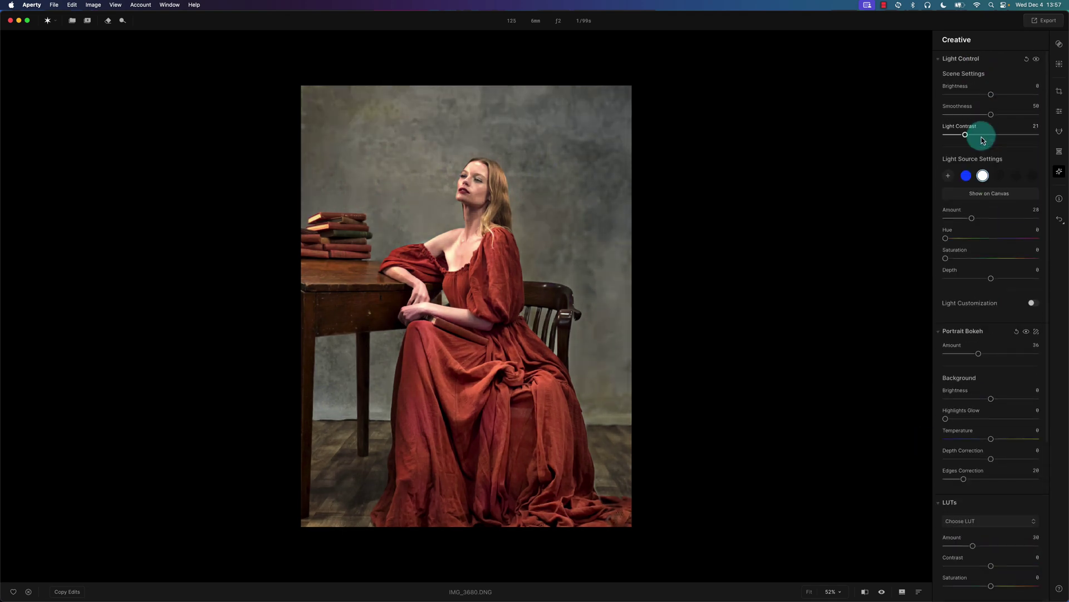
scroll(995, 342, "down", 9)
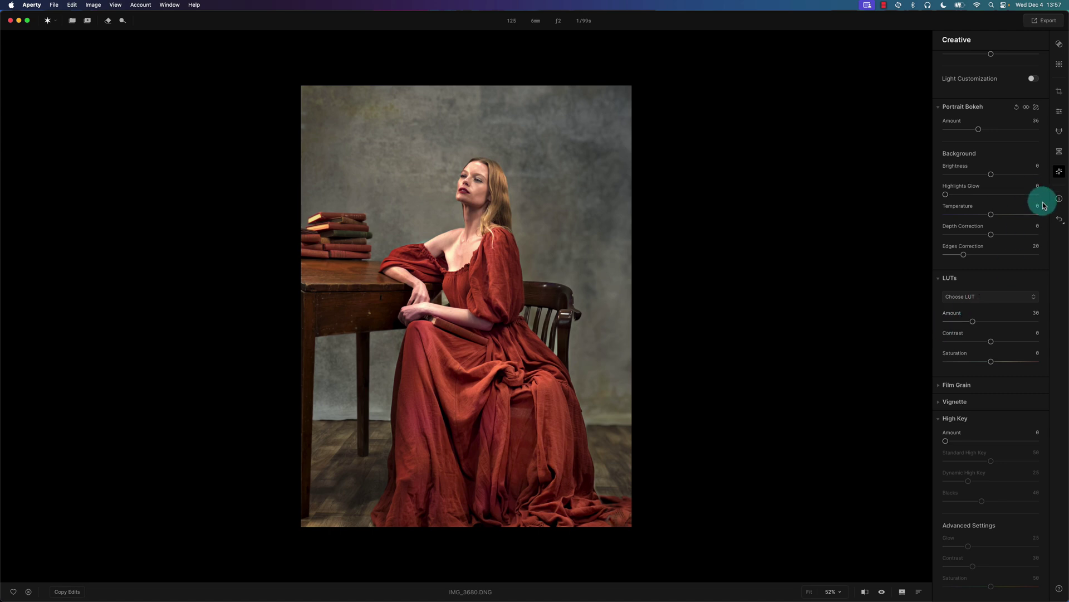
left_click(1060, 133)
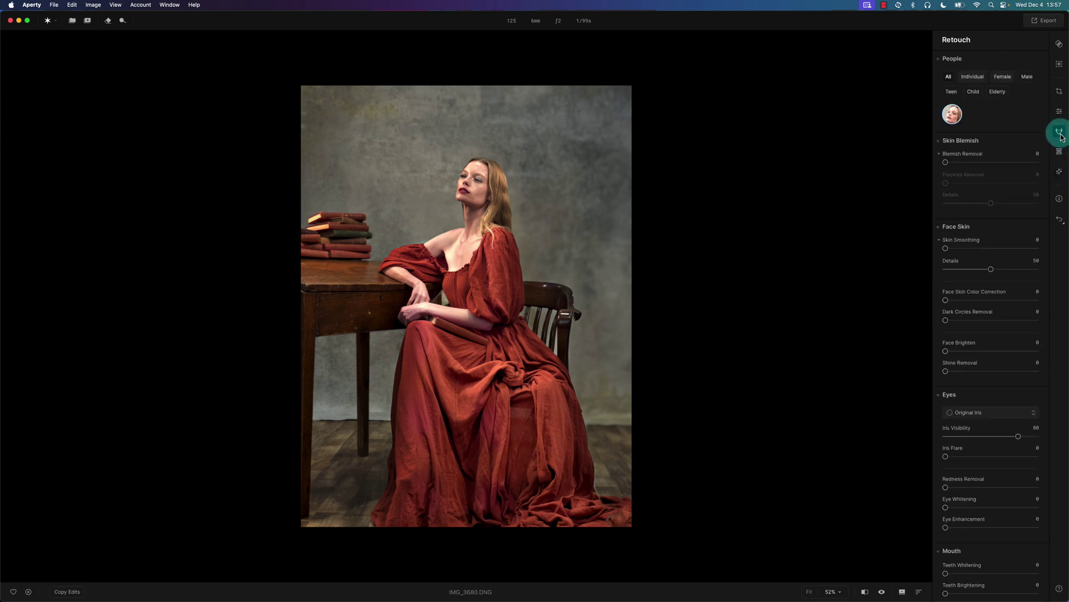
left_click(1060, 150)
left_click(1060, 172)
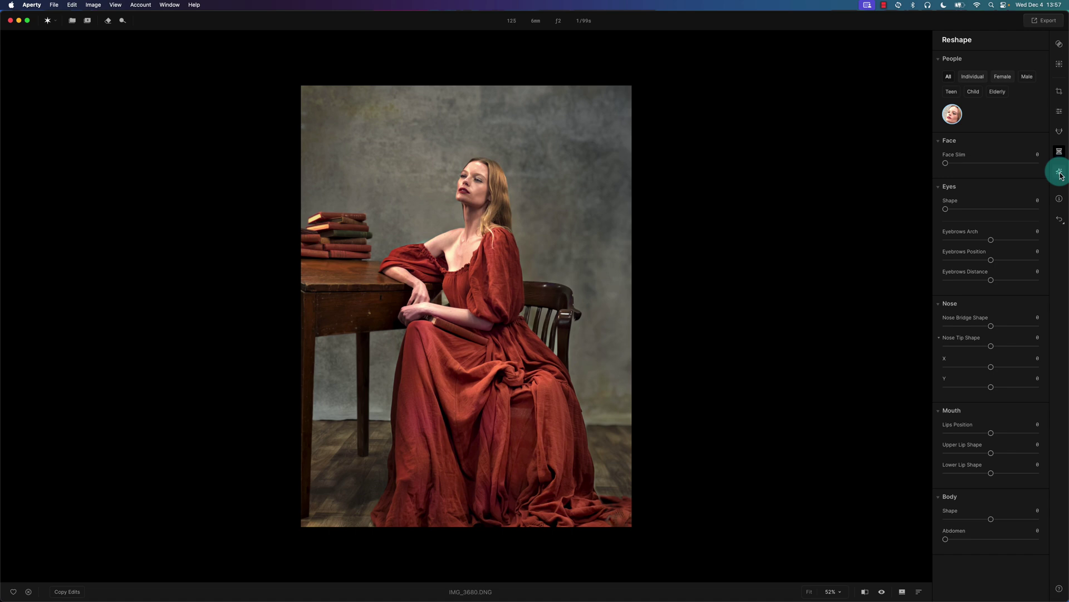